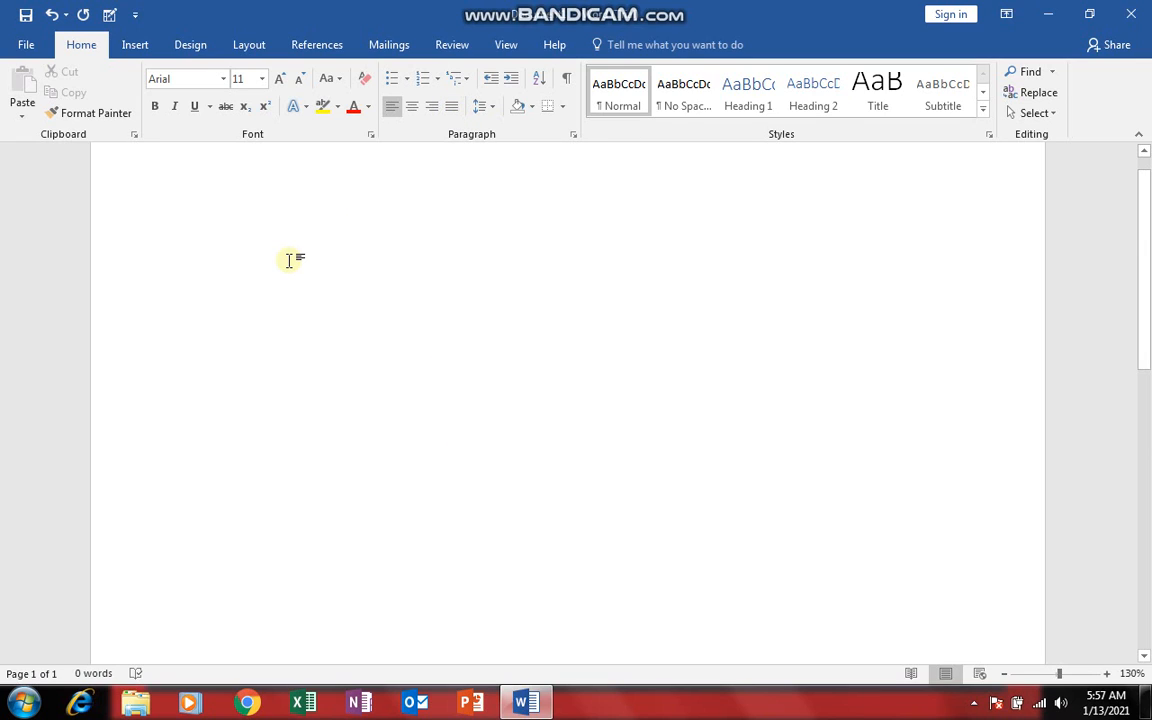
# - Fill the blank document with random sample paragraphs using =rand()
pyautogui.write('=rand()')
pyautogui.press('Return')
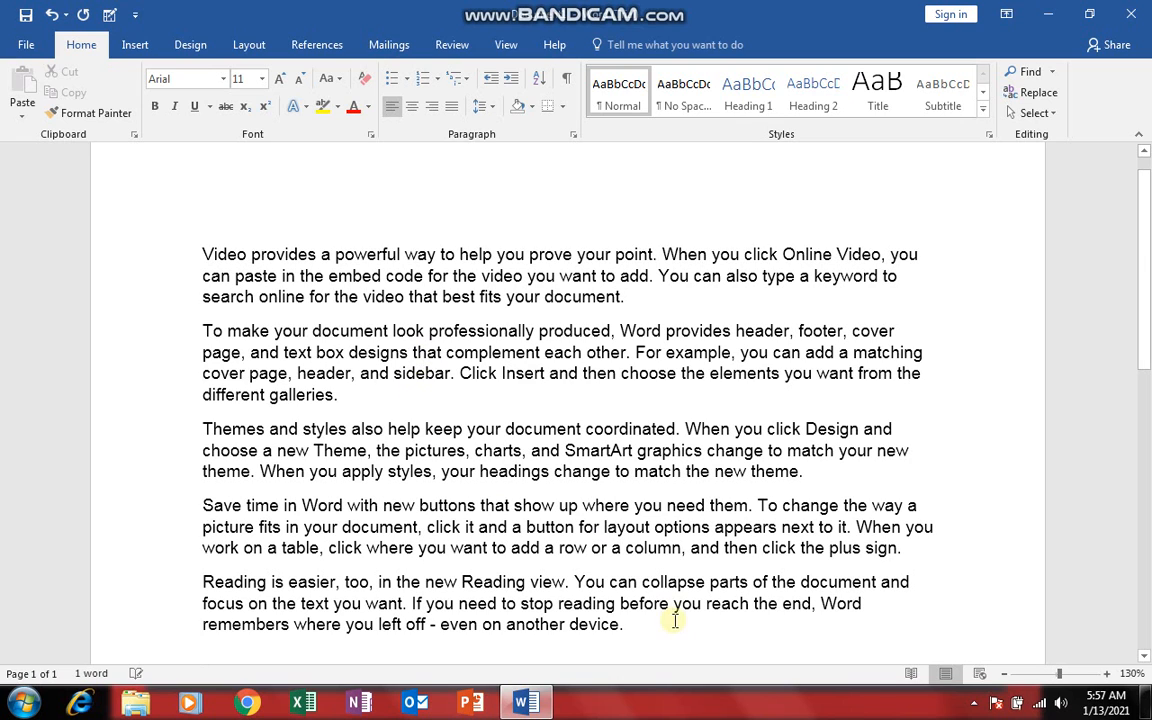
pyautogui.moveTo(669, 620); pyautogui.dragTo(92, 235)
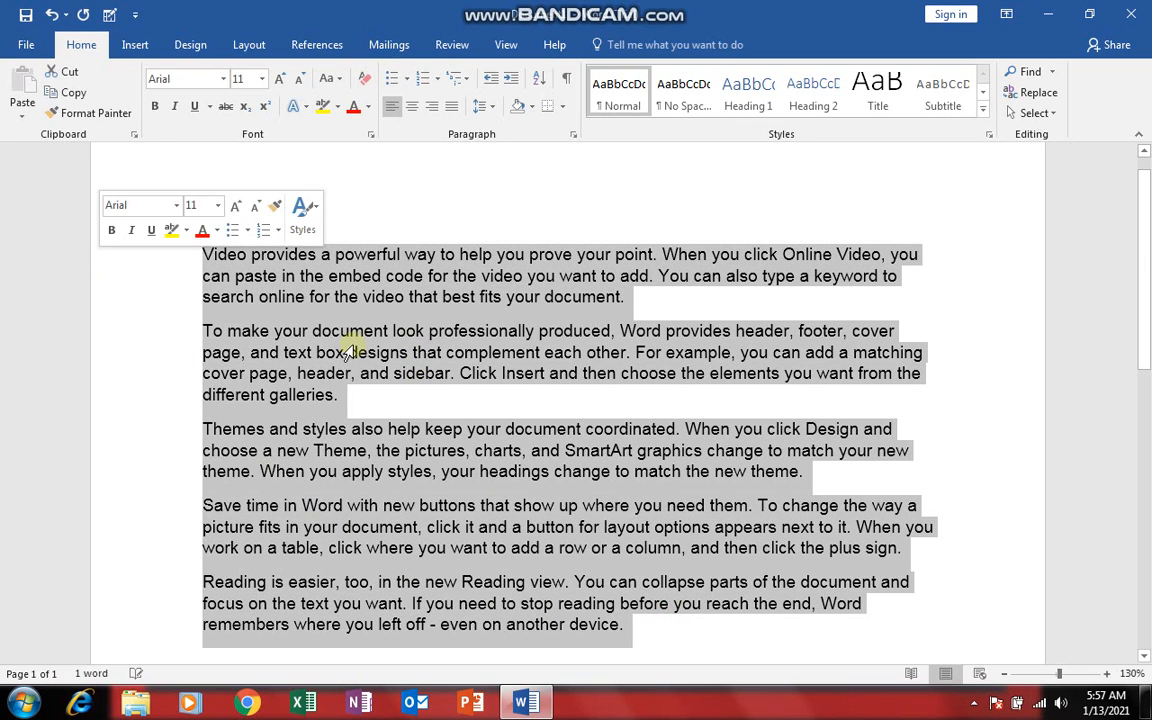
pyautogui.click(393, 328)
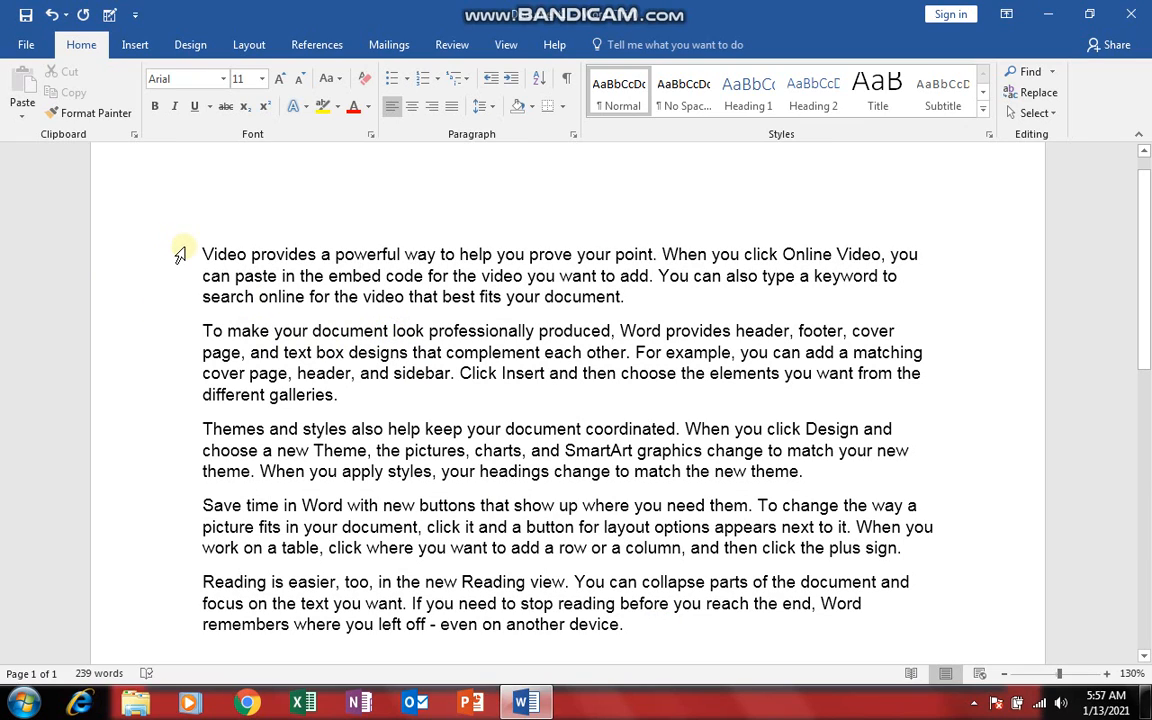
# - Format the first two paragraphs as a bulleted list with the arrowhead bullet from the bullet library
pyautogui.moveTo(200, 253); pyautogui.dragTo(541, 391)
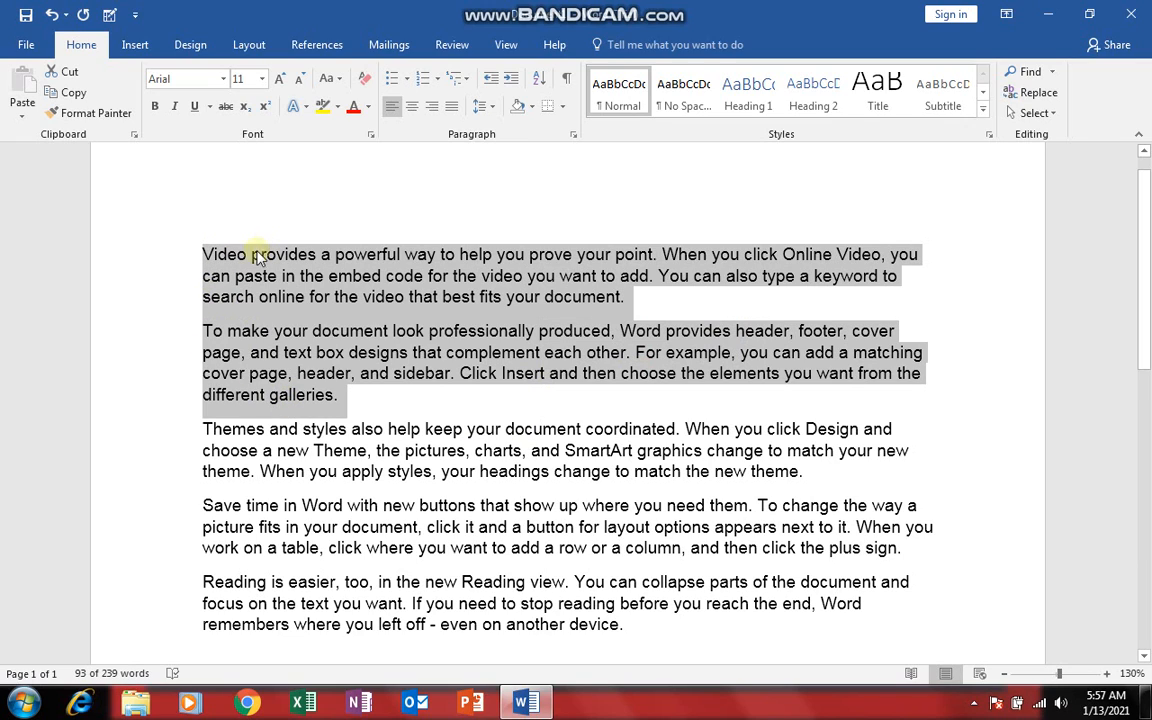
pyautogui.click(407, 80)
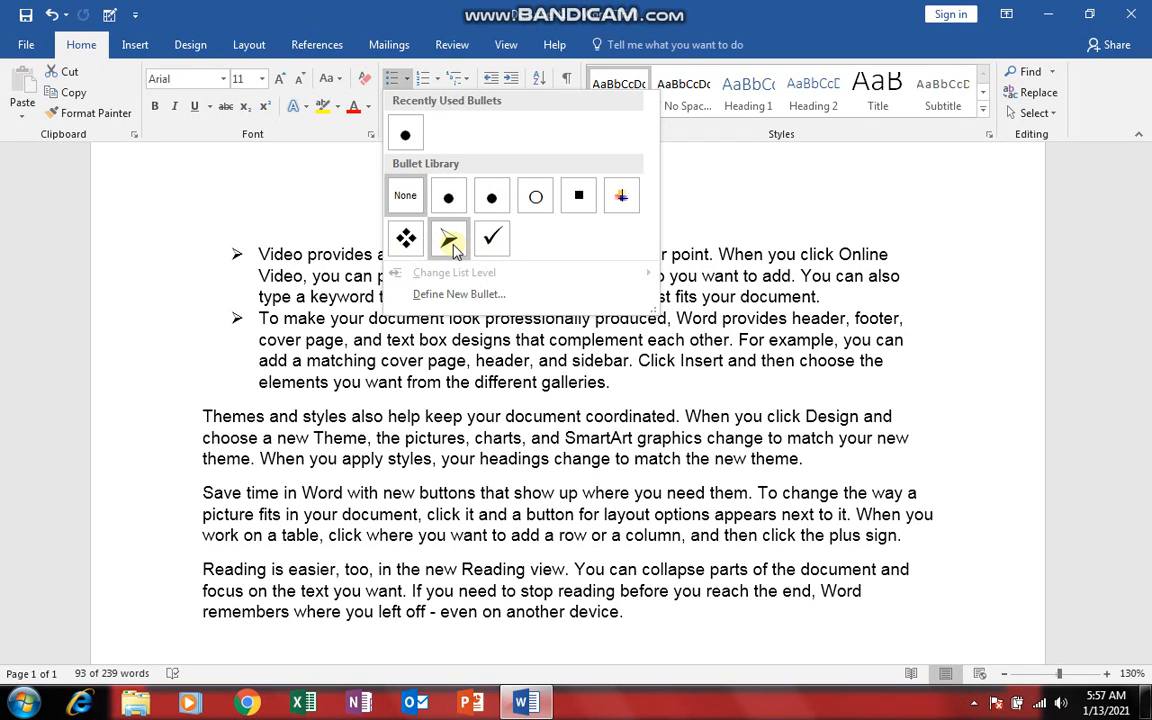
pyautogui.click(451, 243)
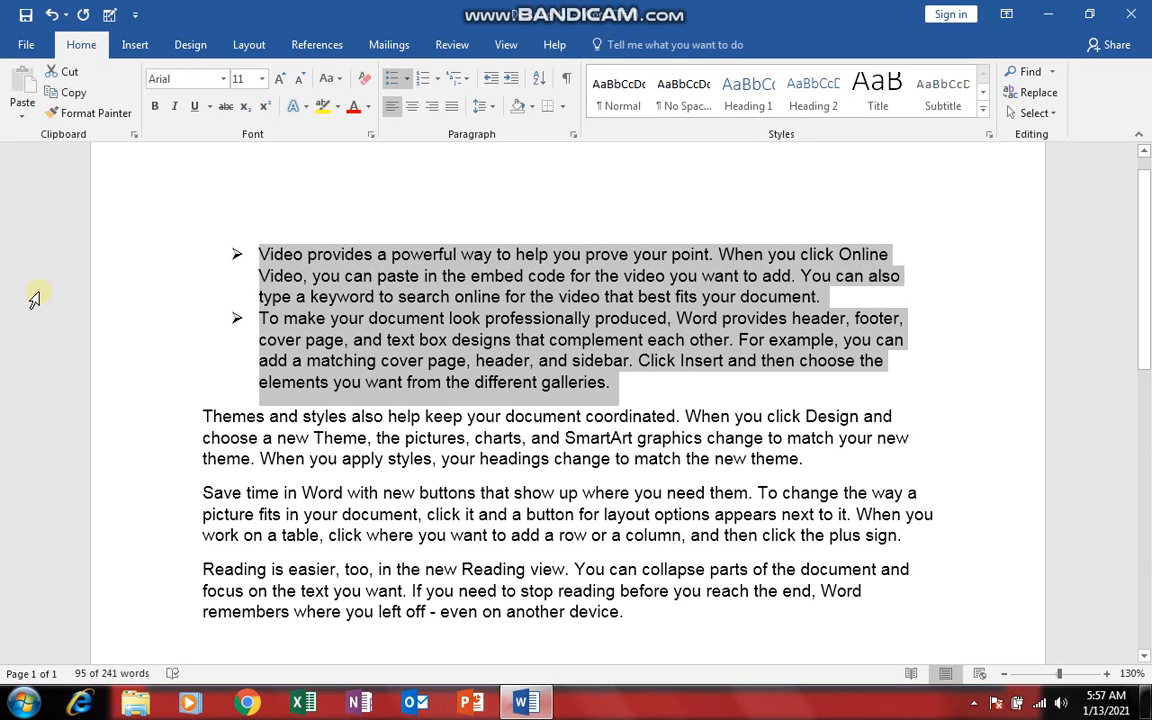
# - Start defining a new symbol bullet for the two list items, browse Wingdings 2 and Wingdings 3, and choose the Webdings symbol font
pyautogui.click(405, 76)
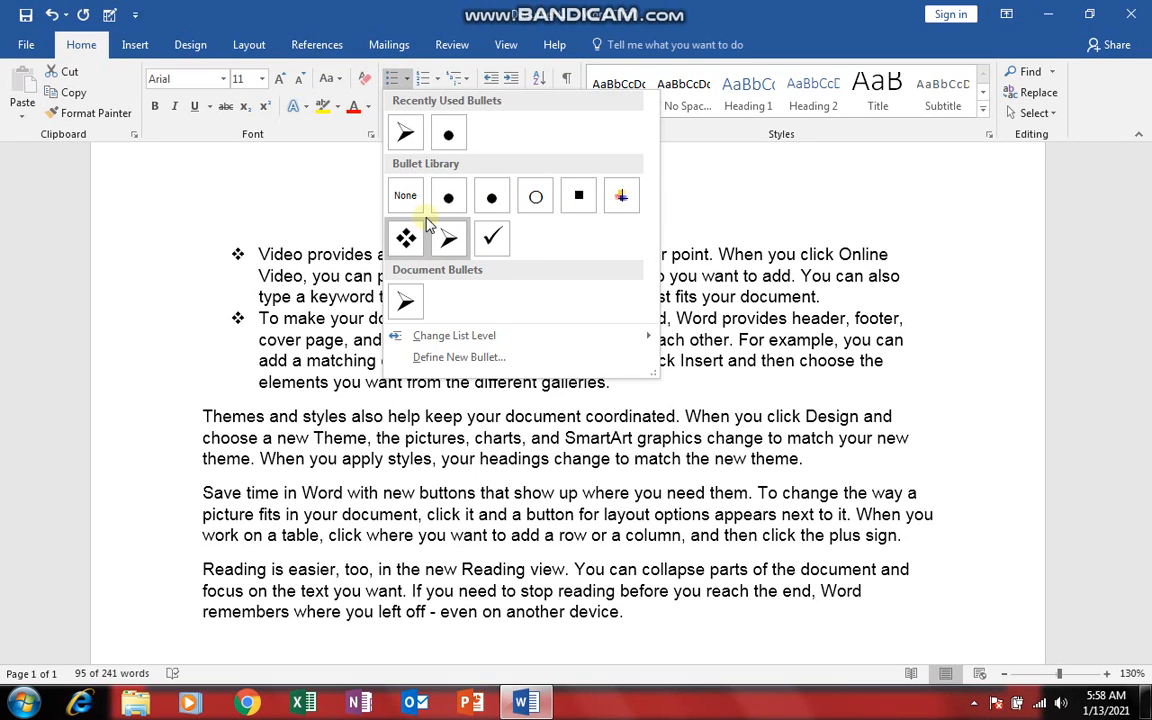
pyautogui.click(471, 362)
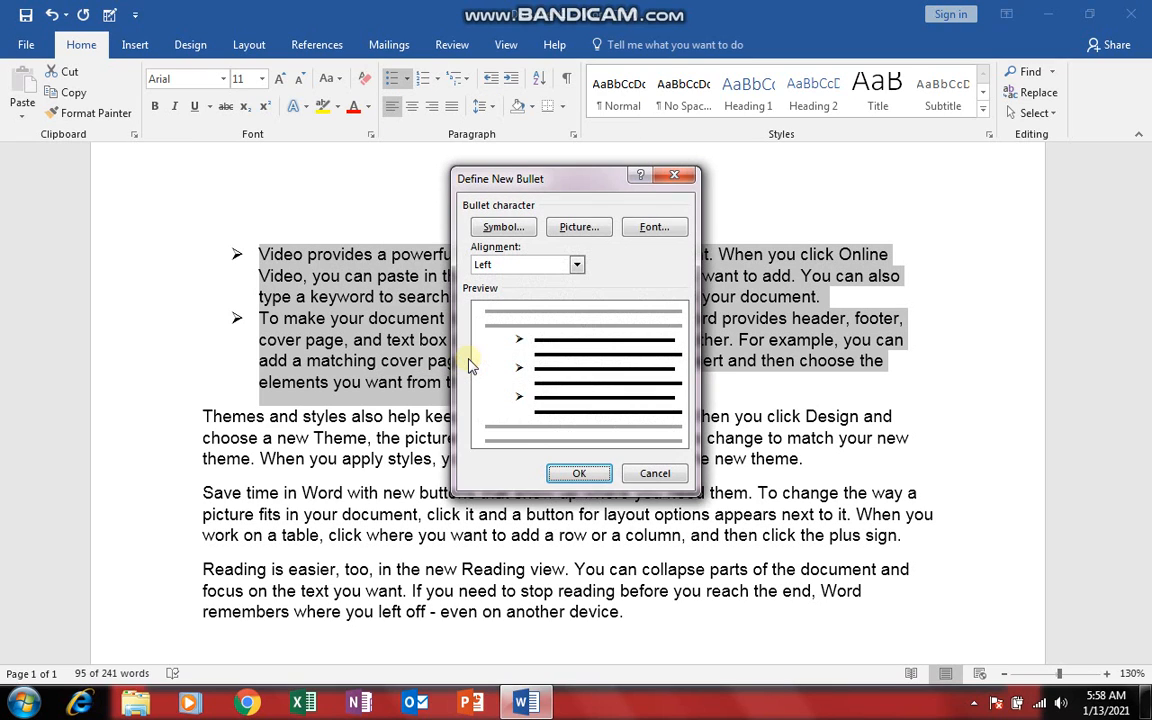
pyautogui.click(500, 228)
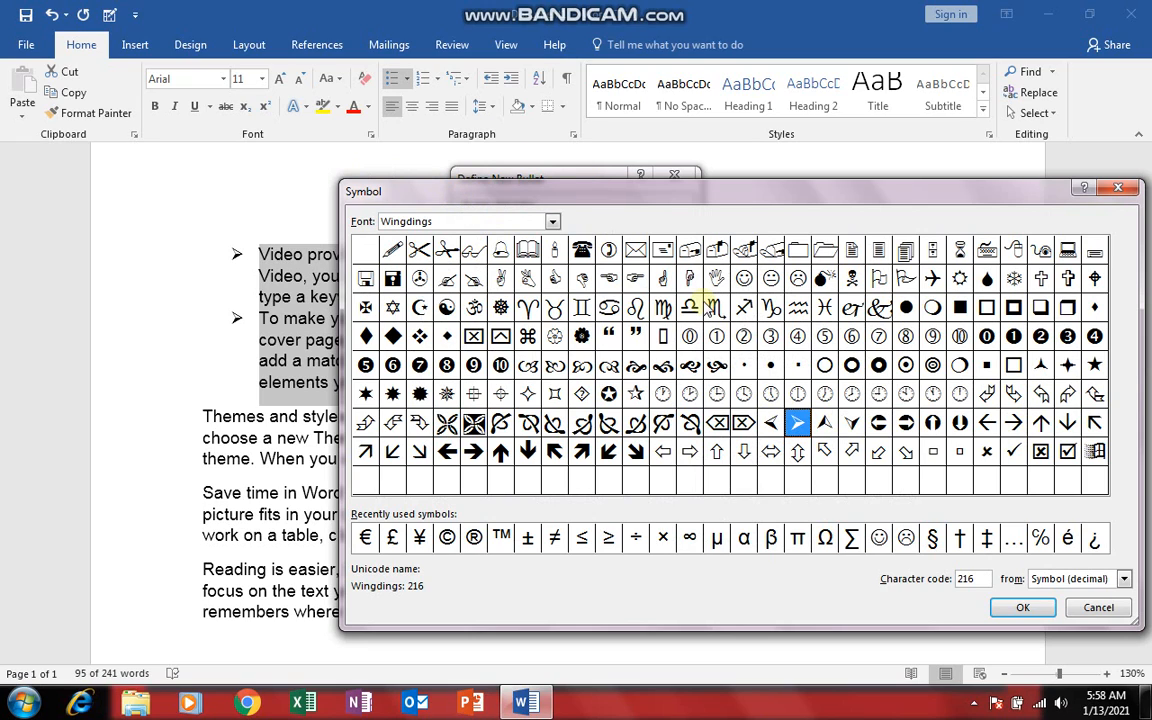
pyautogui.click(553, 222)
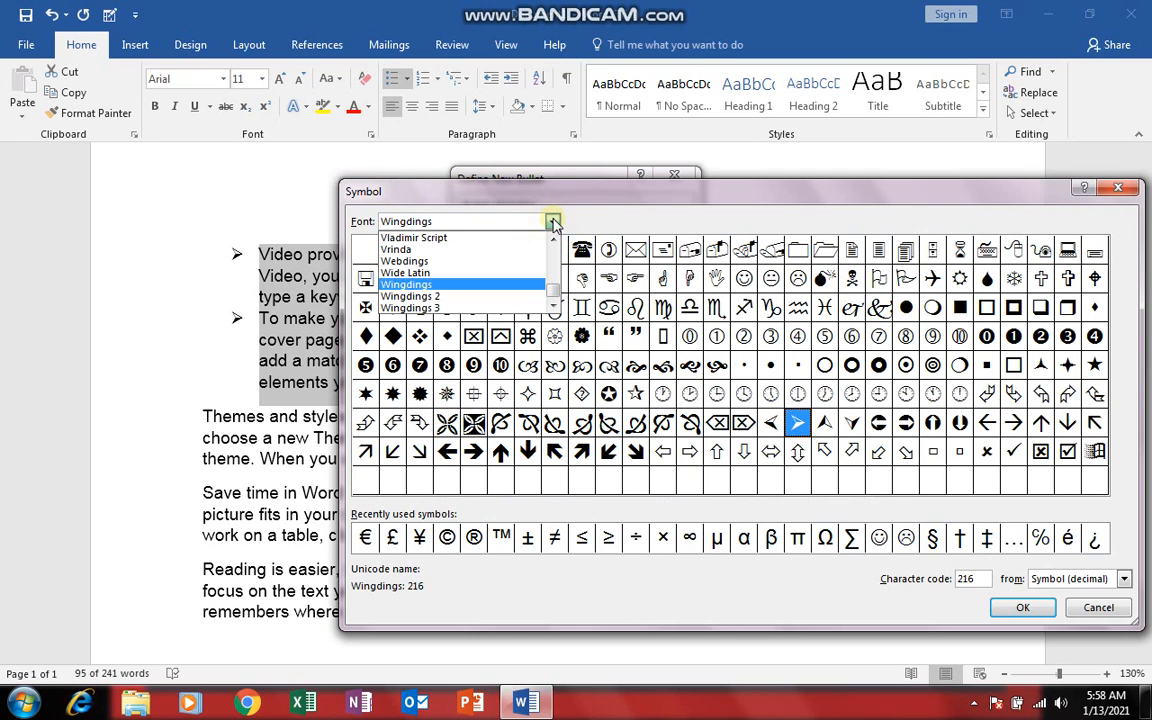
pyautogui.click(507, 297)
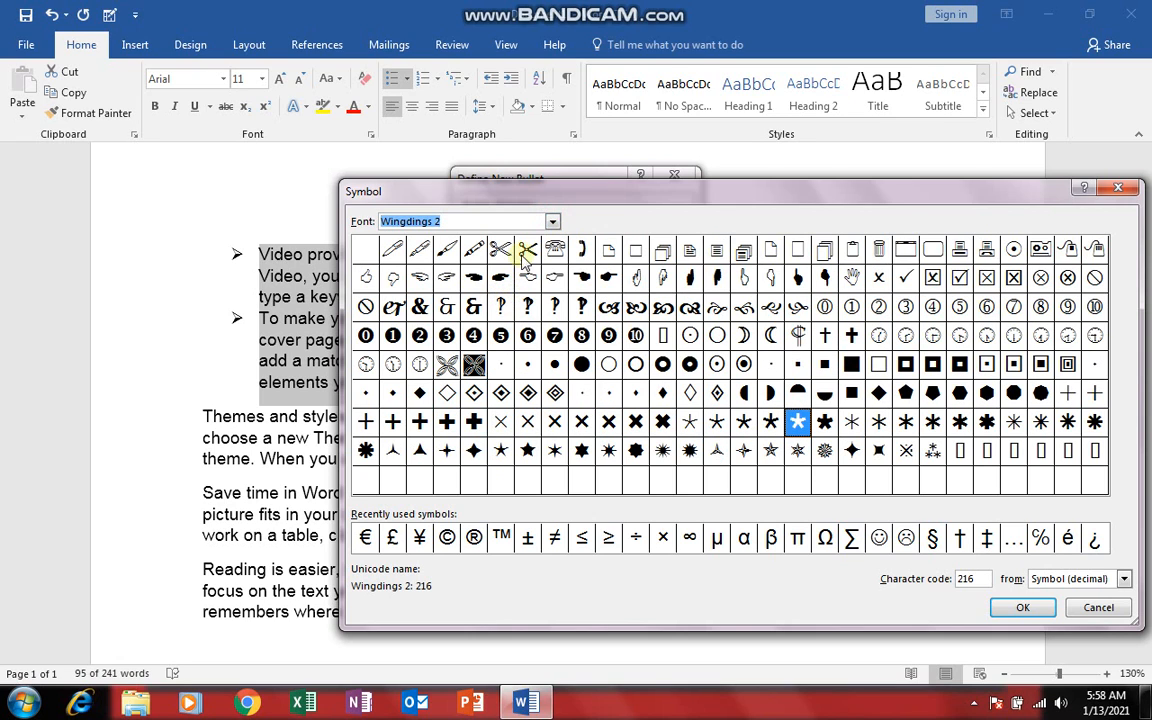
pyautogui.click(553, 221)
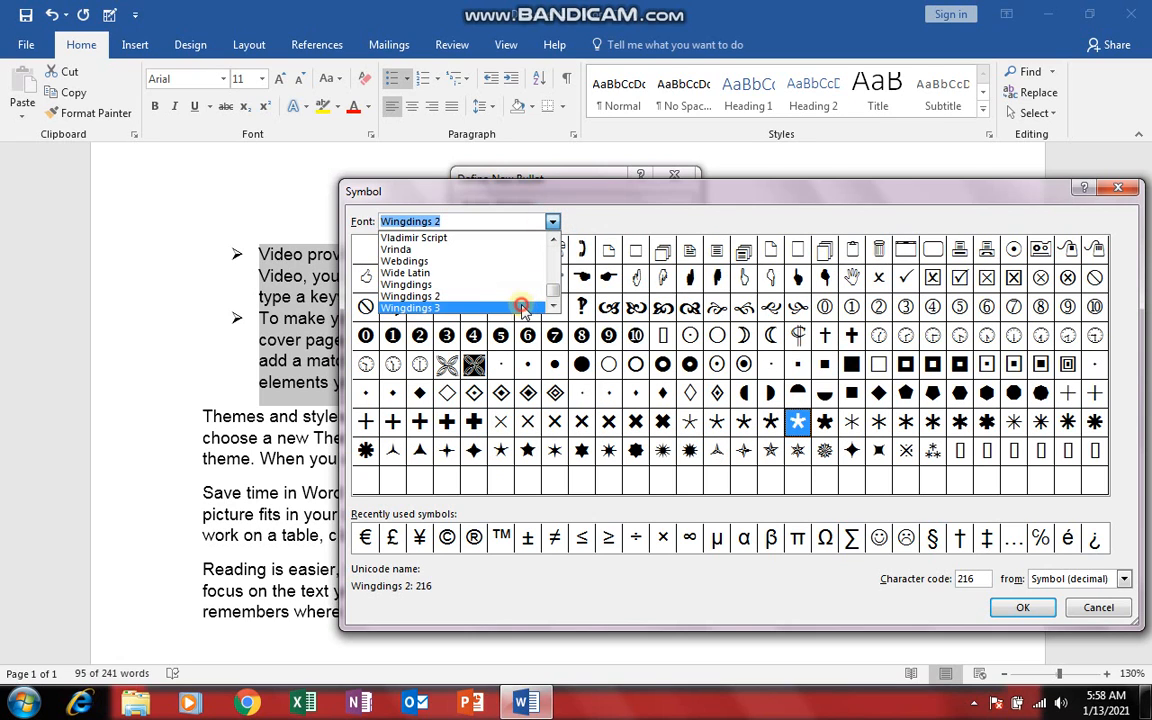
pyautogui.click(522, 307)
pyautogui.click(552, 222)
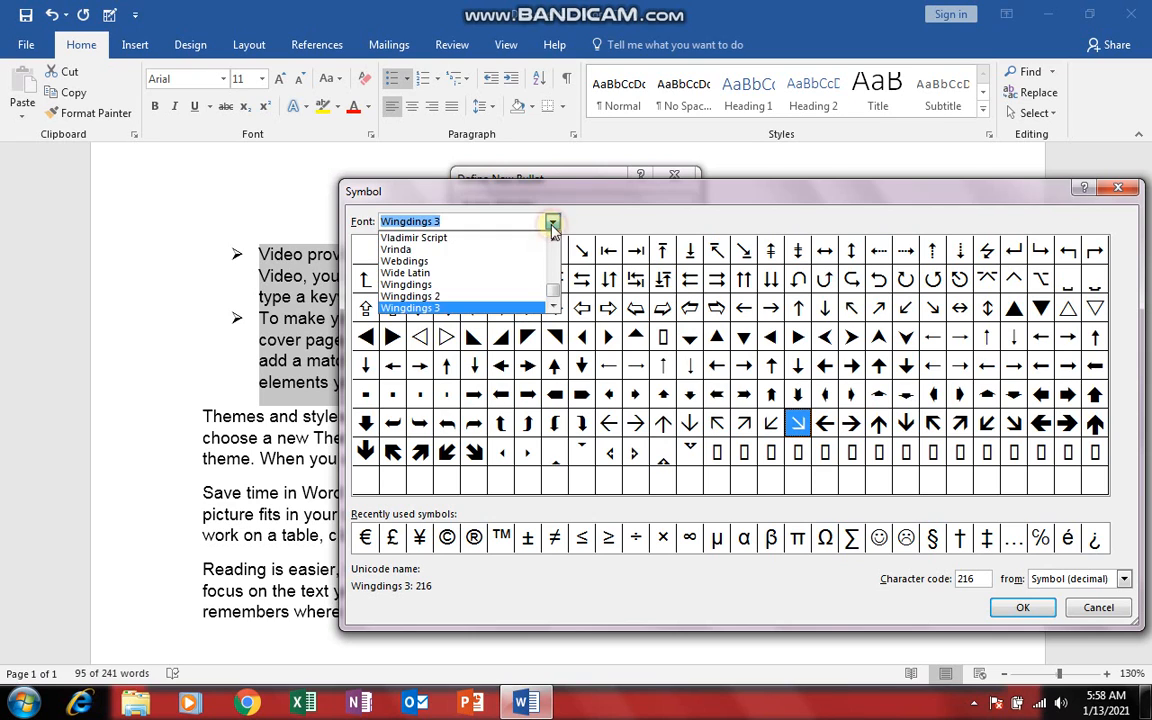
pyautogui.click(503, 259)
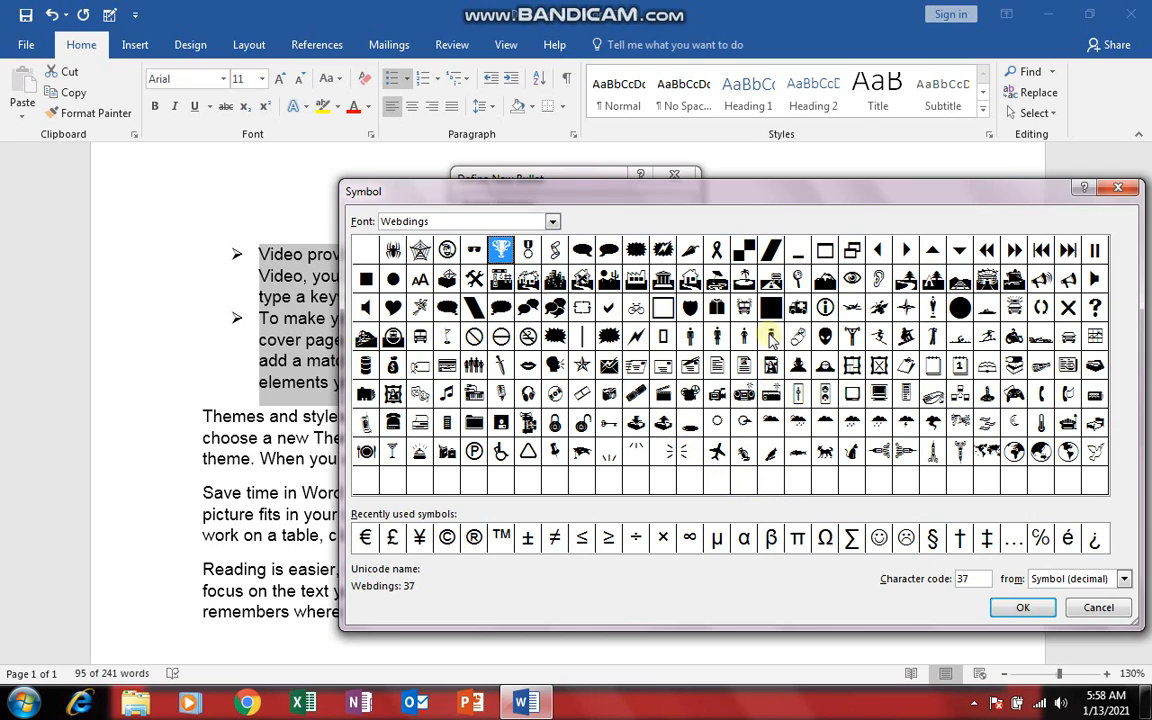
# - Choose the columned building symbol, character code 71, and apply it as the new bullet for both list items
pyautogui.click(799, 339)
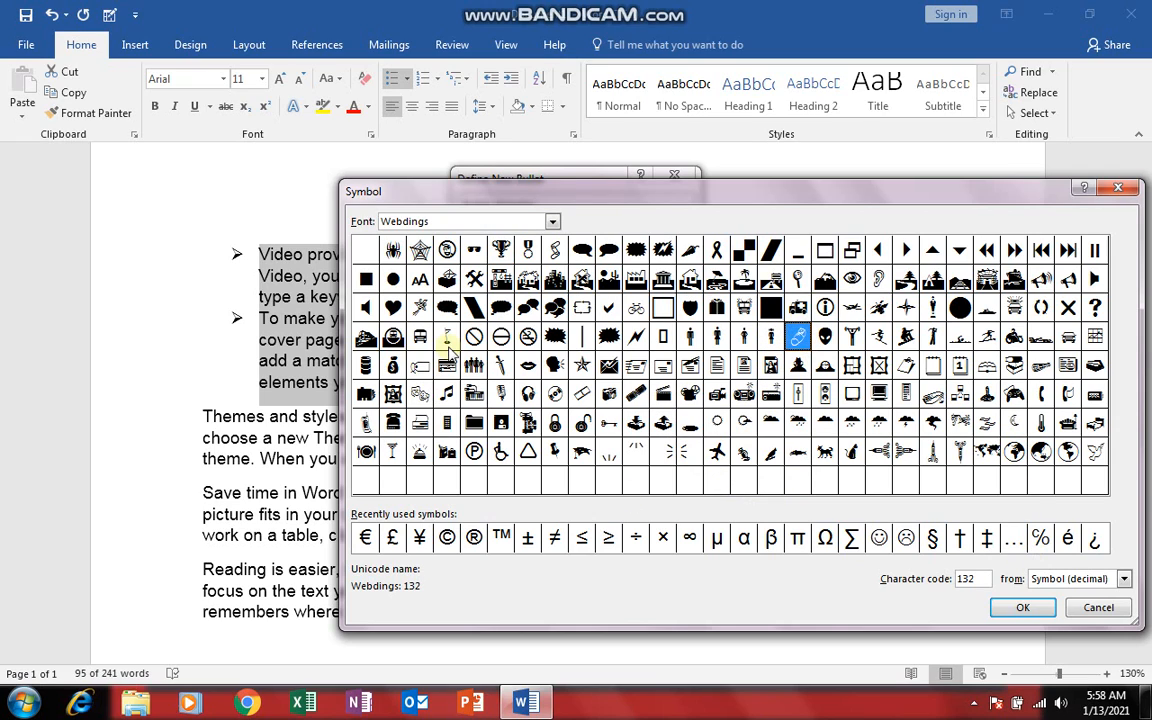
pyautogui.click(663, 281)
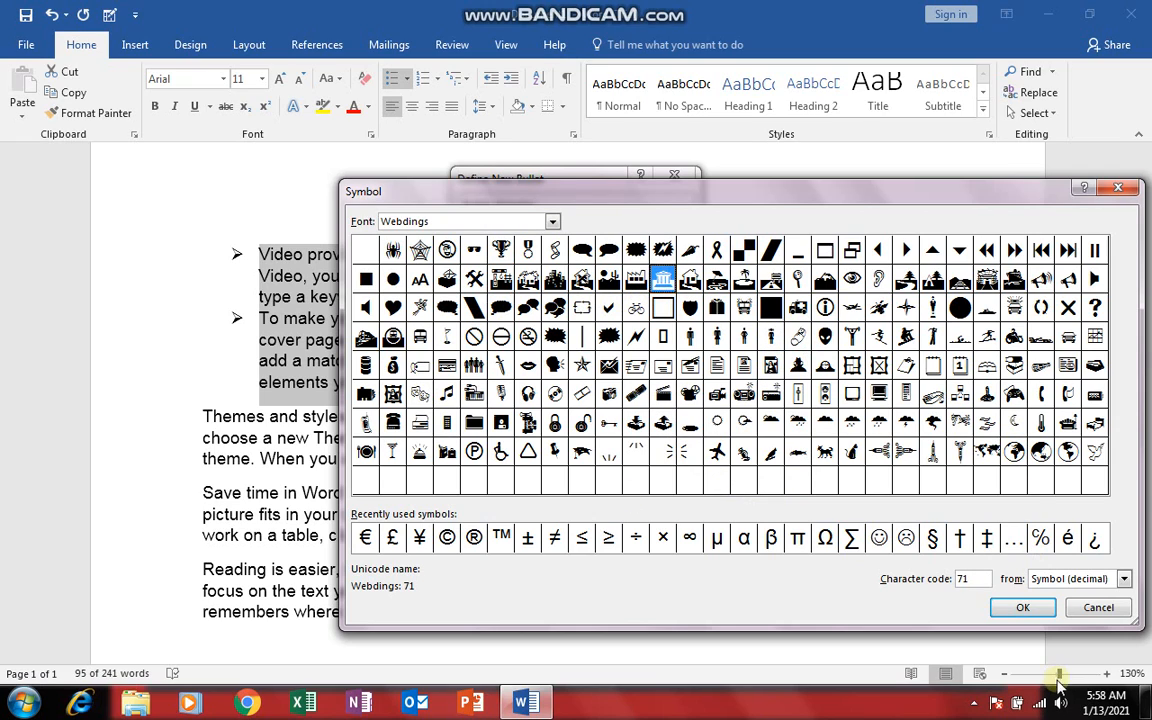
pyautogui.click(1038, 609)
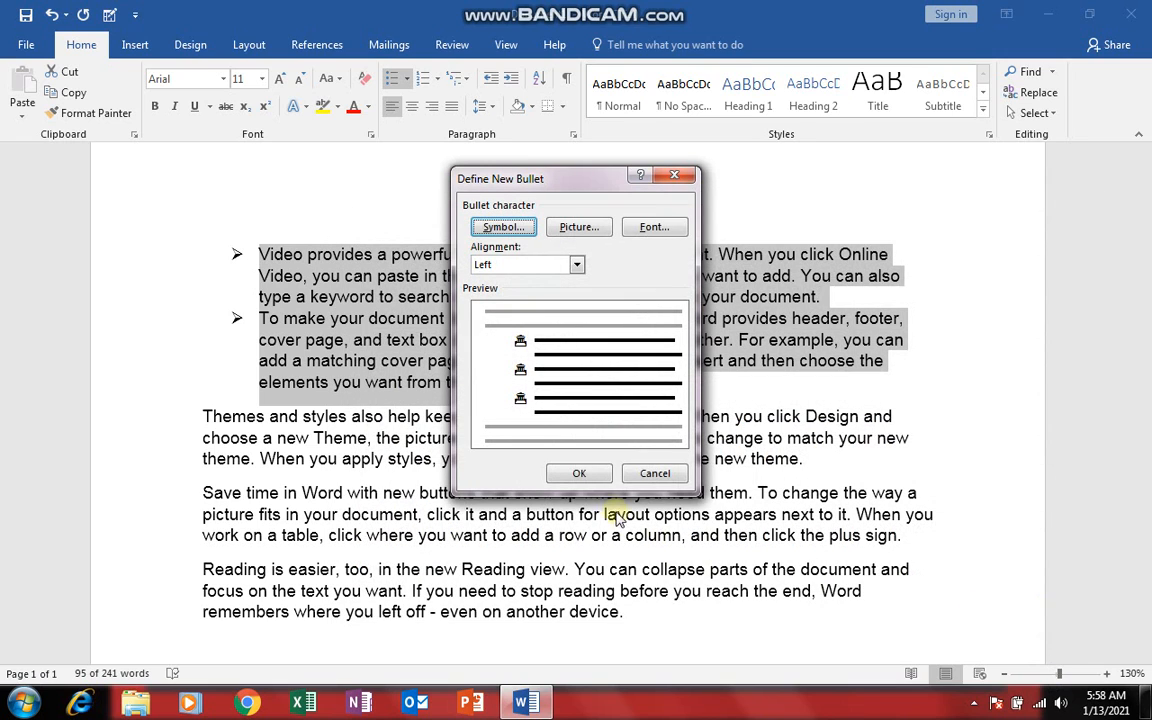
pyautogui.click(579, 474)
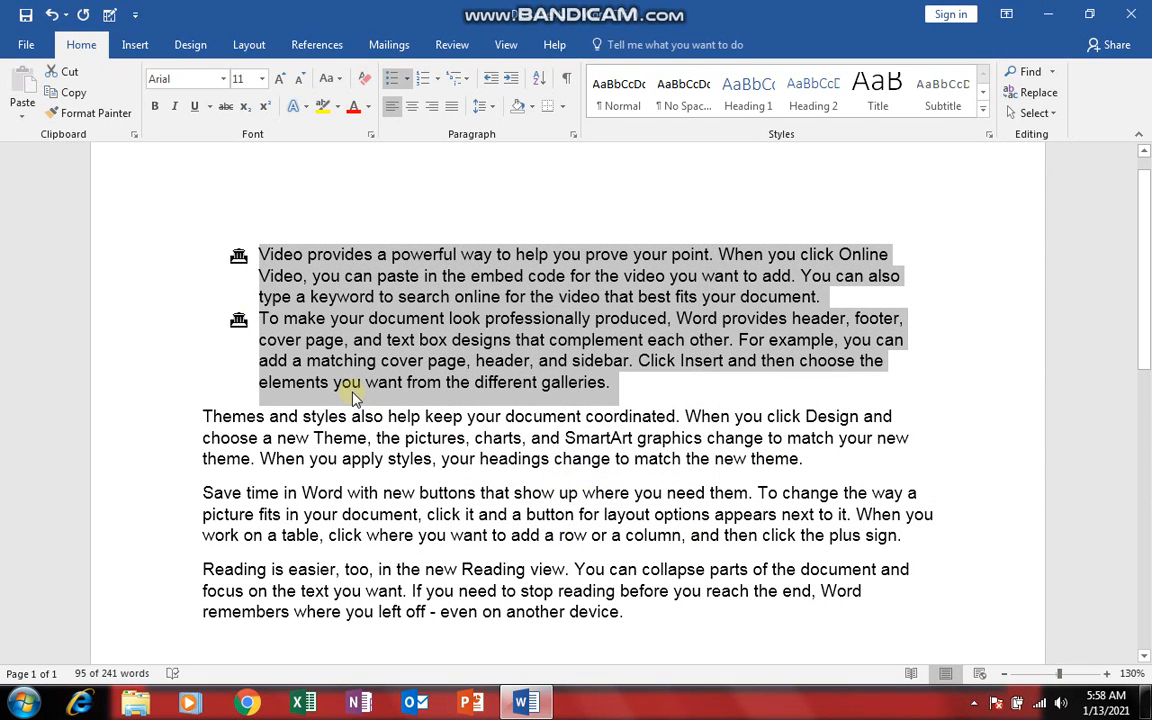
# - Select the building bullets and enlarge them to font size 18
pyautogui.click(236, 256)
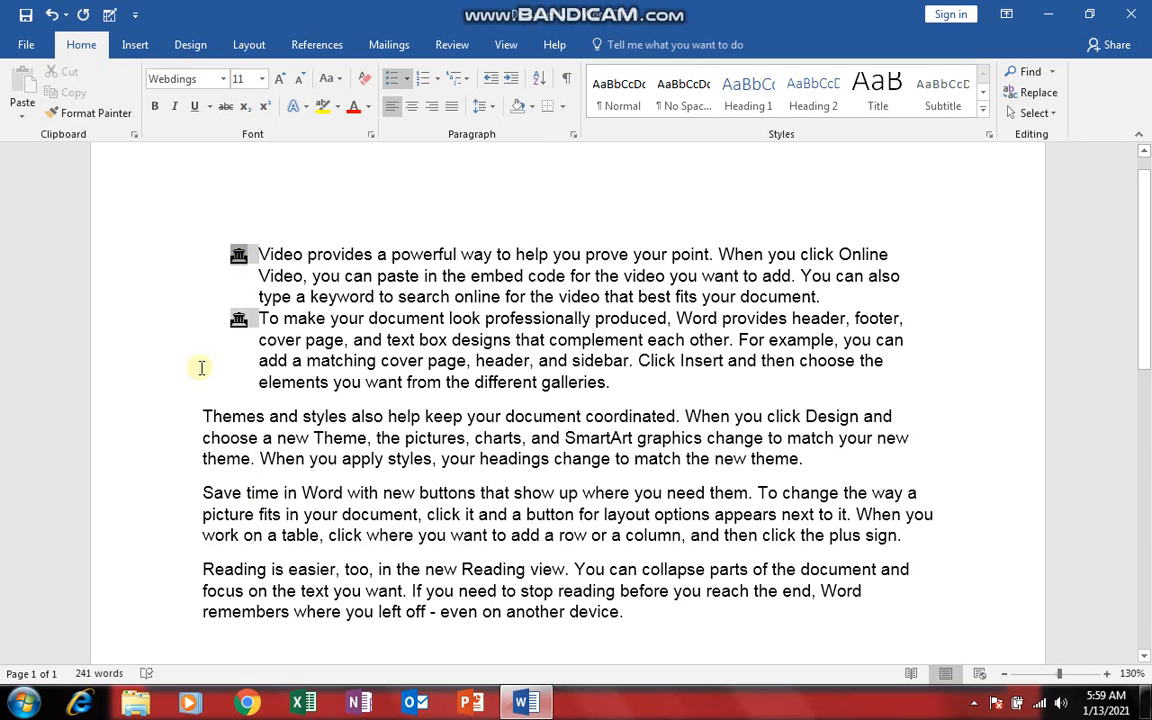
pyautogui.click(283, 81)
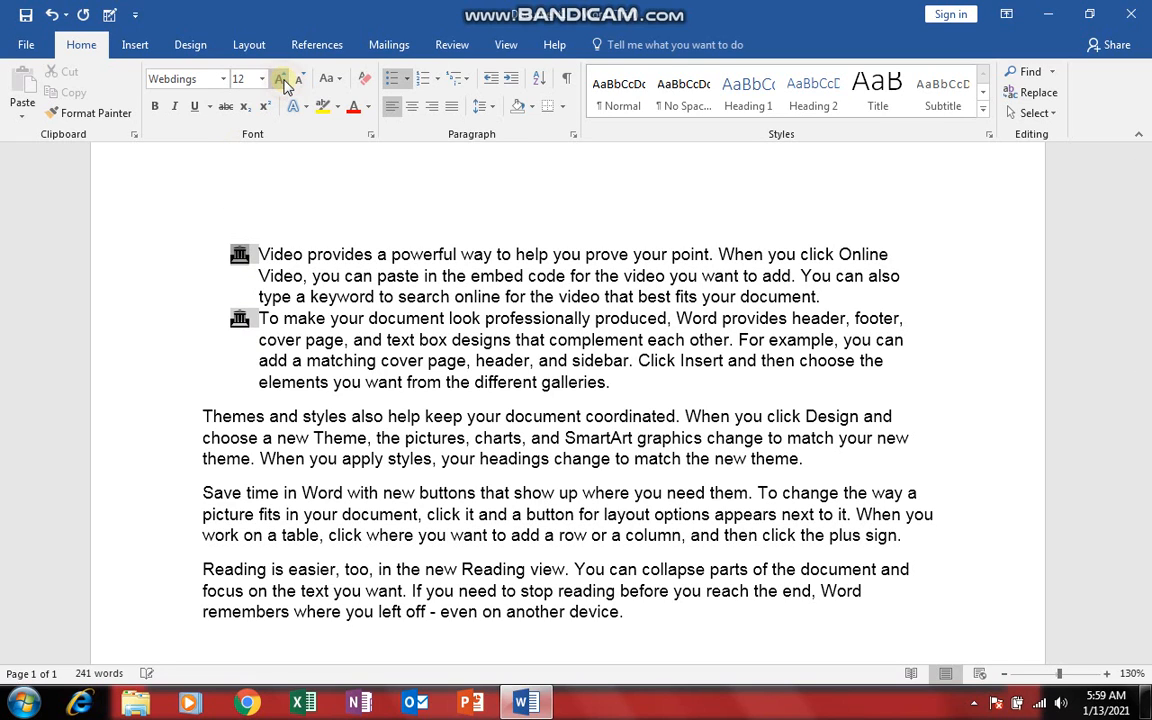
pyautogui.click(283, 81)
pyautogui.click(283, 81)
pyautogui.click(283, 81)
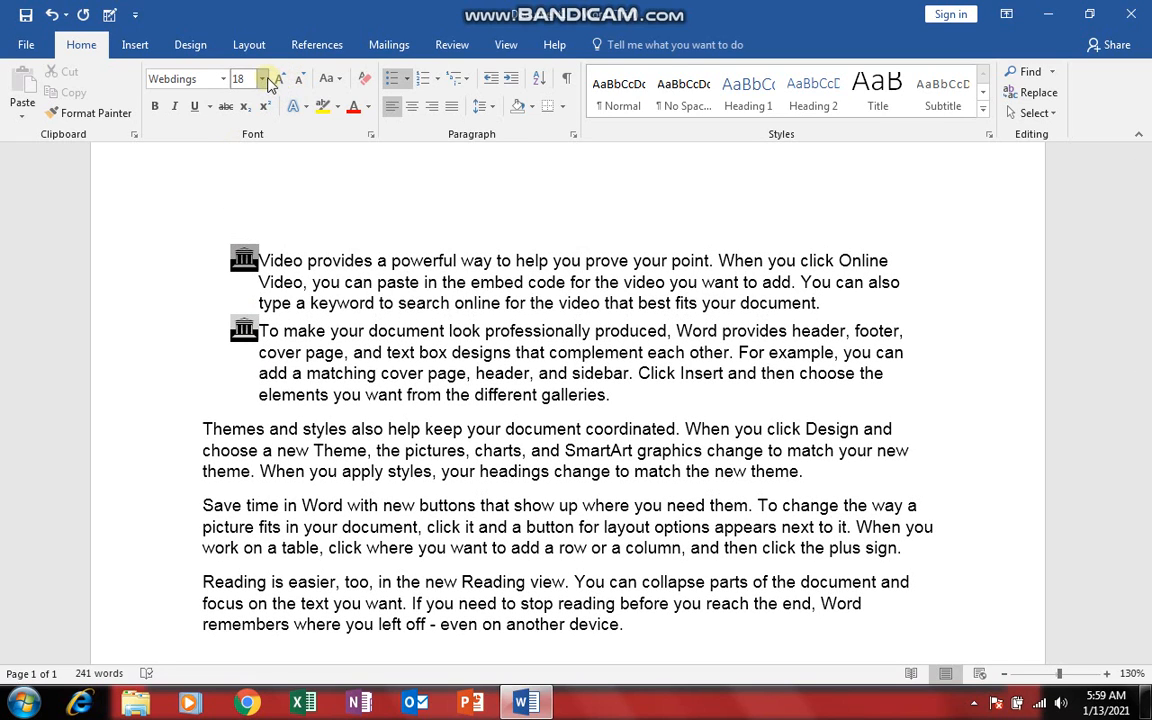
pyautogui.click(262, 79)
pyautogui.click(262, 79)
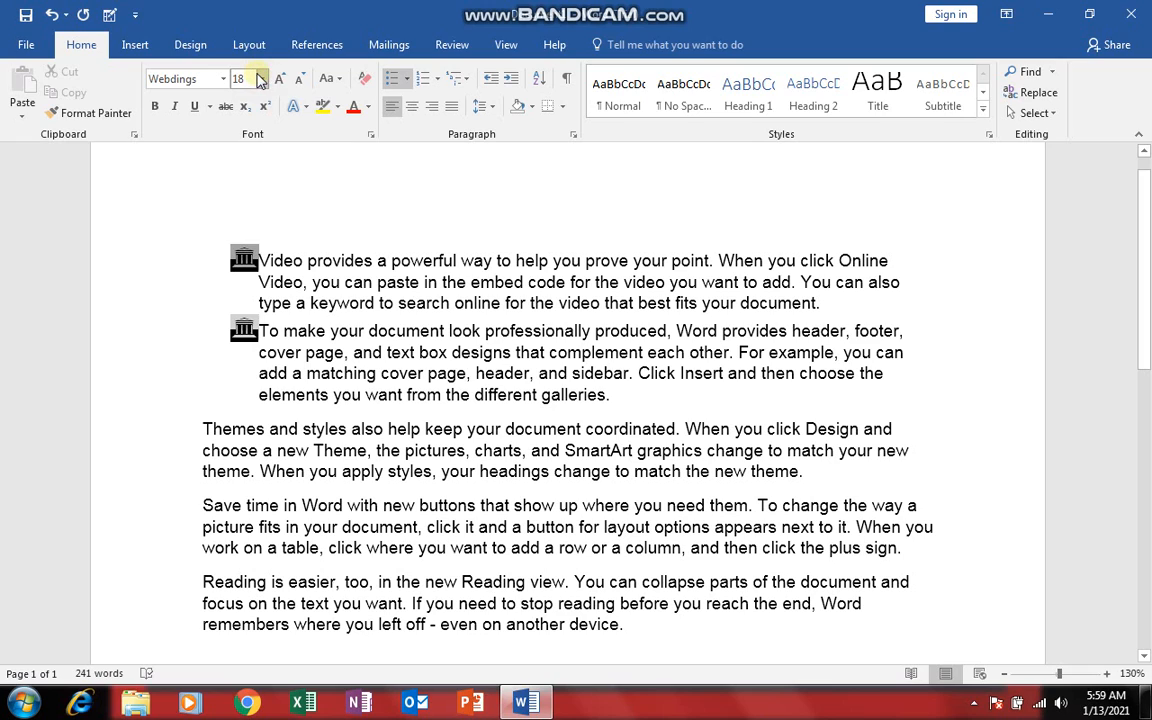
# - Set the font size of the building bullets to 36 through the new bullet definition
pyautogui.click(406, 79)
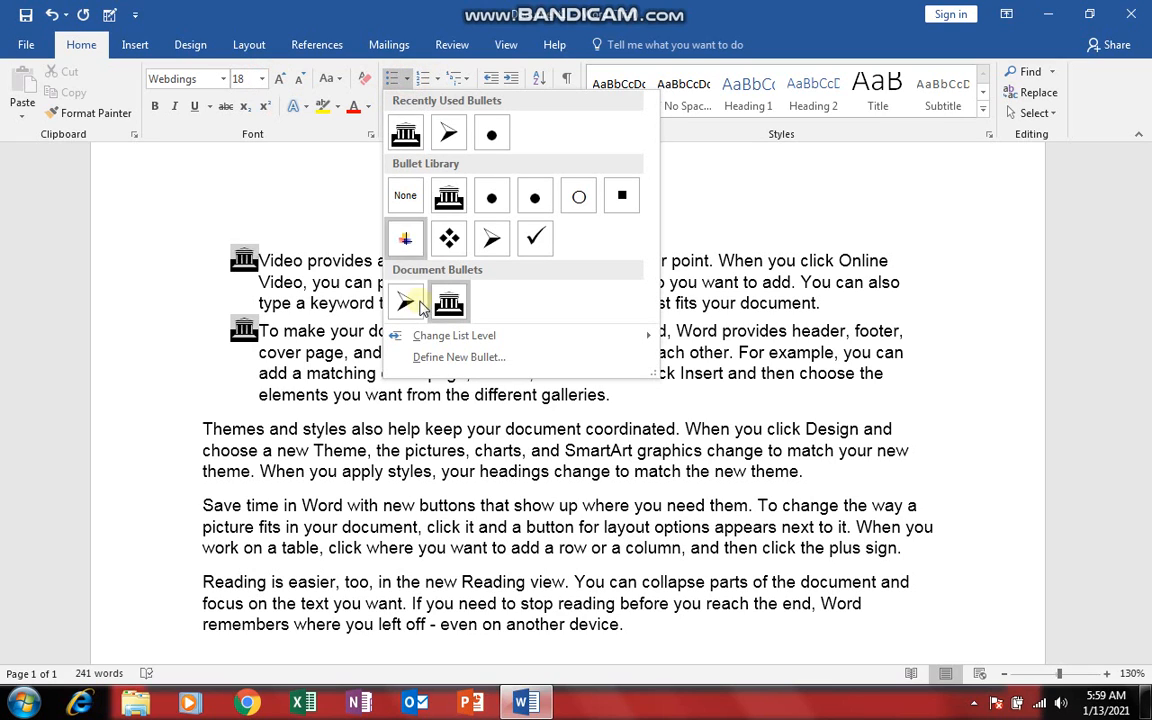
pyautogui.click(428, 358)
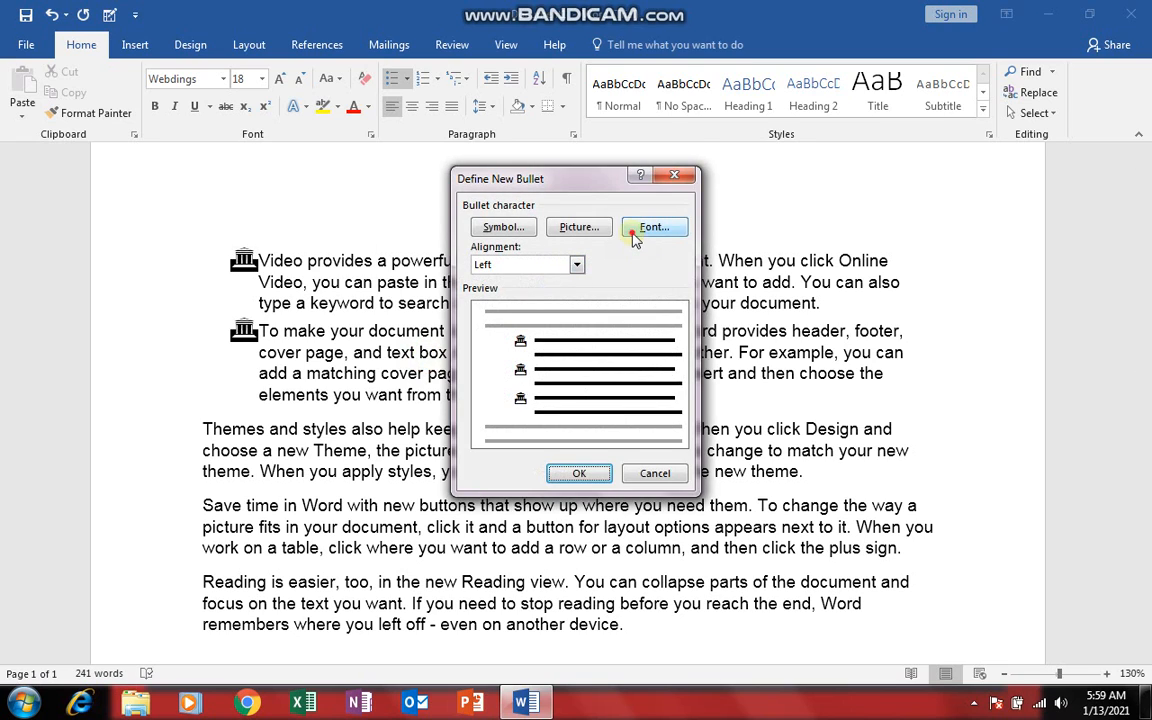
pyautogui.click(652, 228)
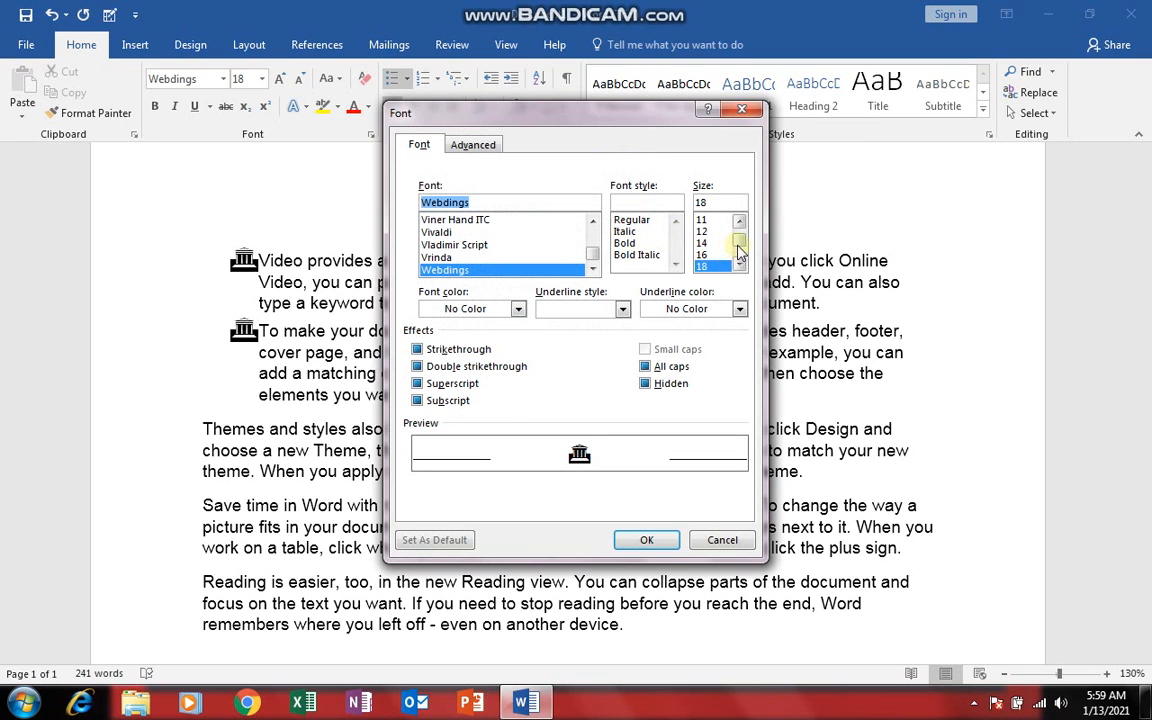
pyautogui.moveTo(738, 246); pyautogui.dragTo(741, 257)
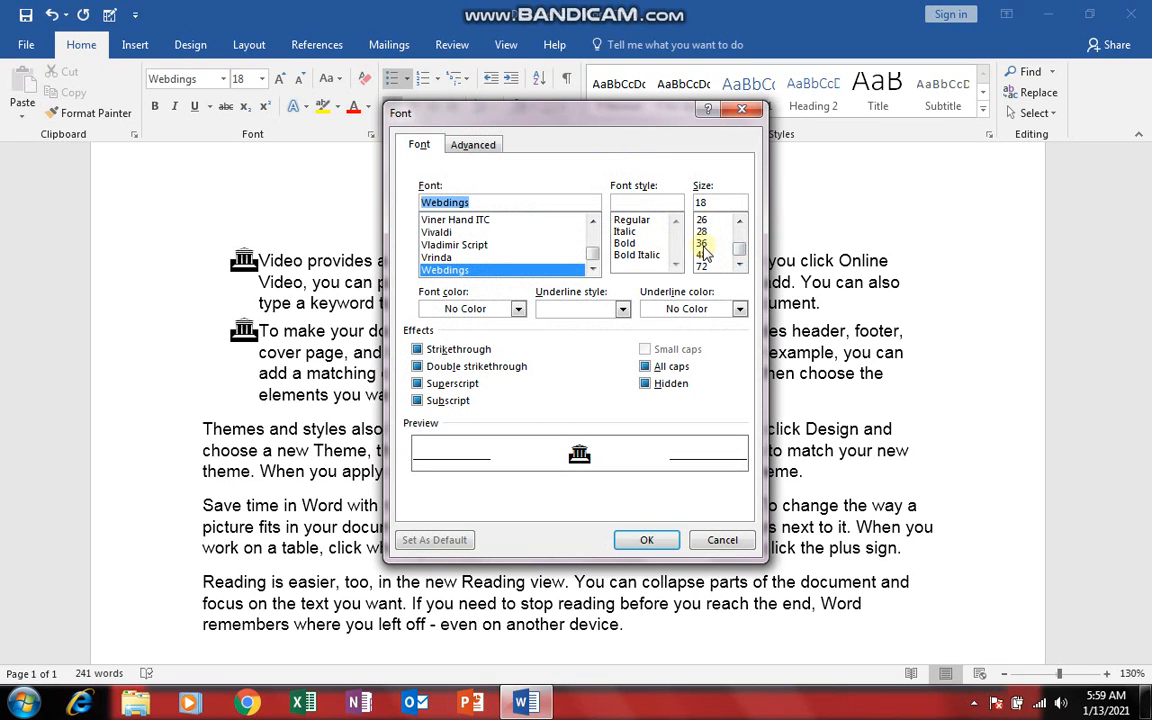
pyautogui.click(646, 540)
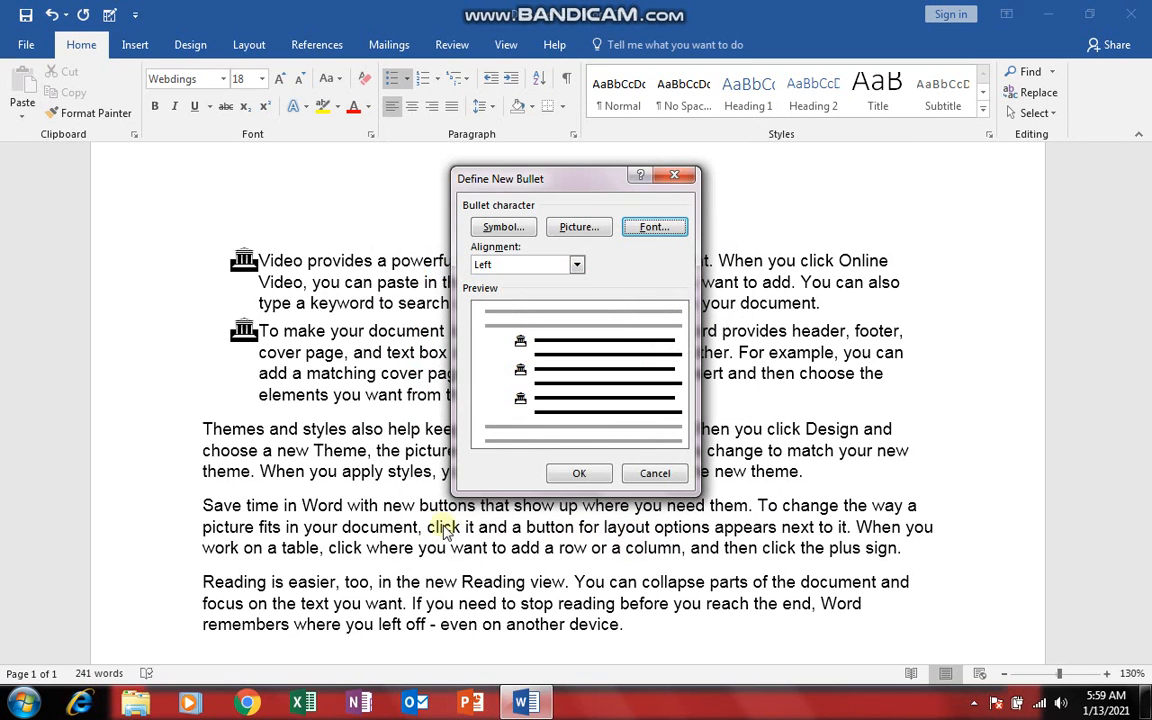
pyautogui.click(579, 473)
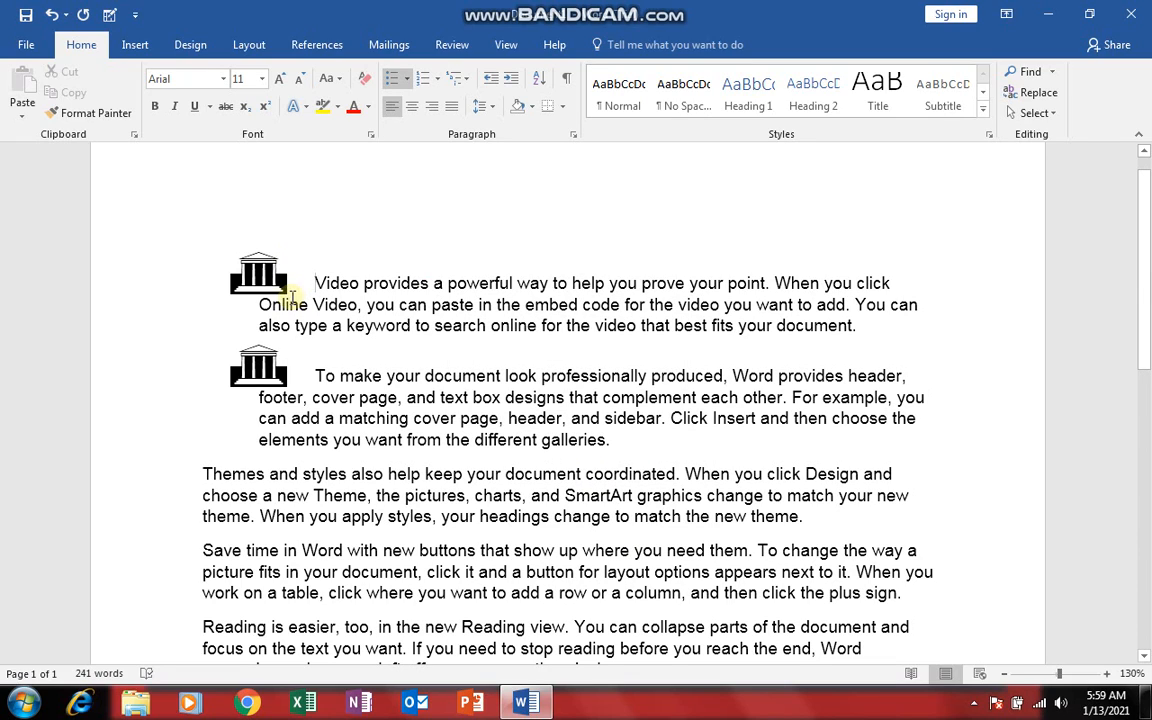
pyautogui.click(243, 255)
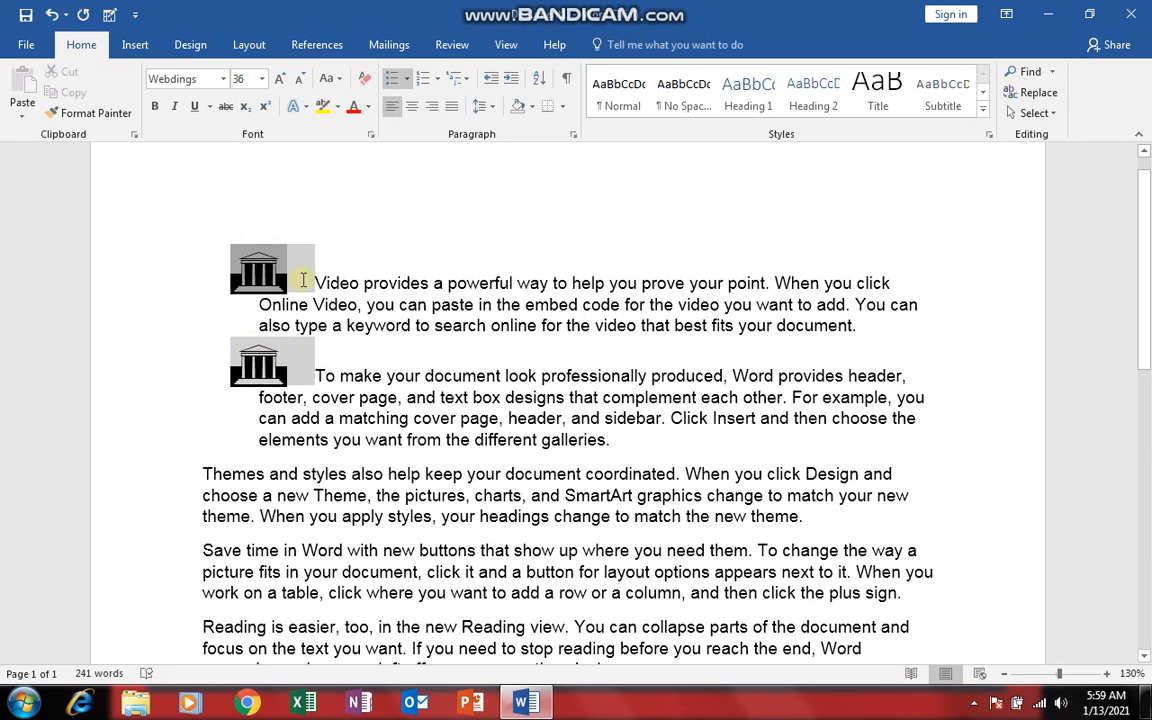
pyautogui.click(437, 80)
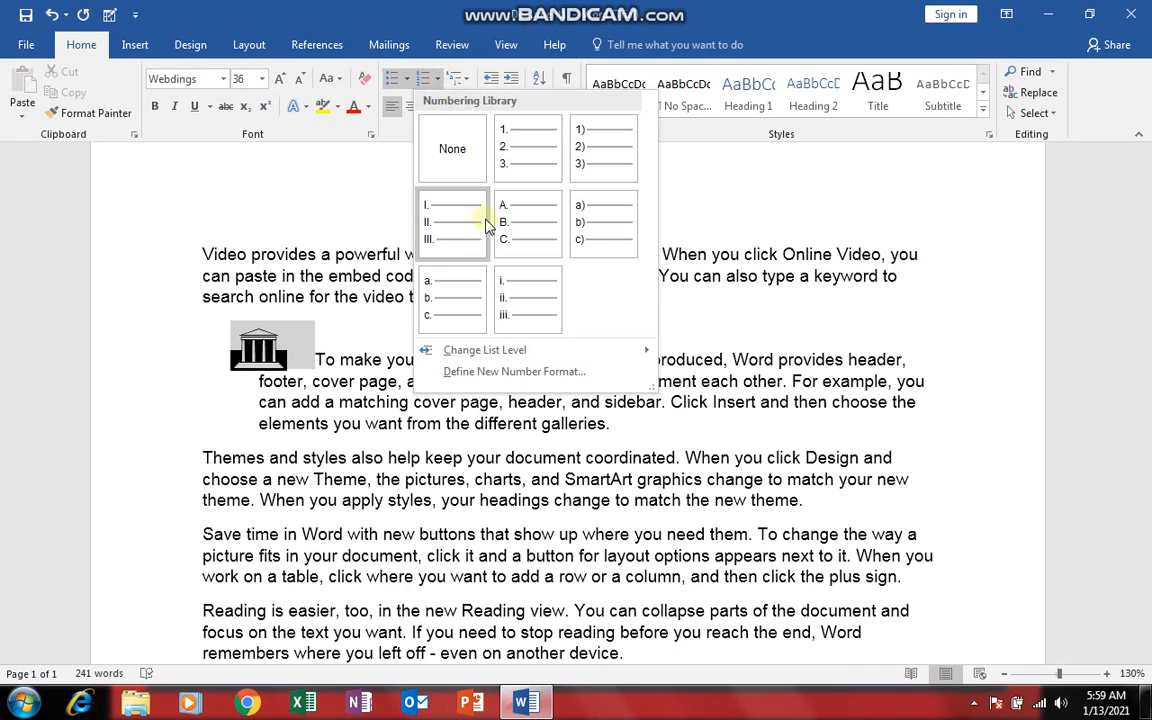
pyautogui.click(490, 371)
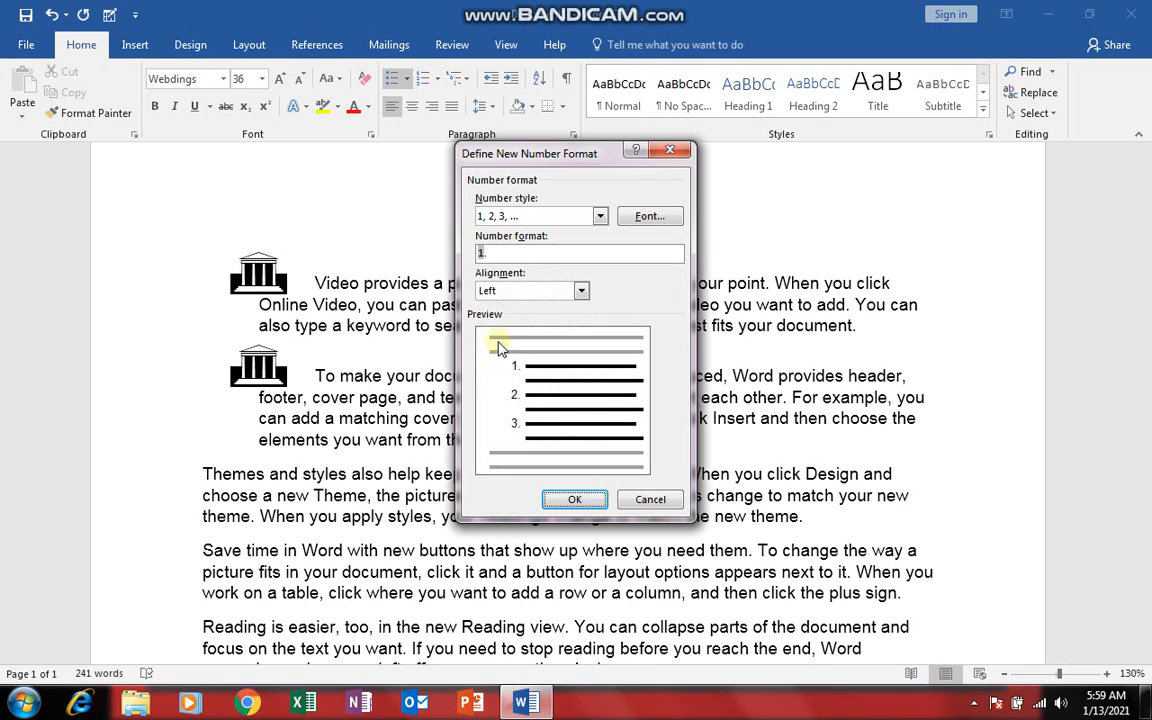
pyautogui.click(645, 499)
# - Try to choose a picture as the new bullet character for the list, and close the picture insertion window
pyautogui.click(406, 78)
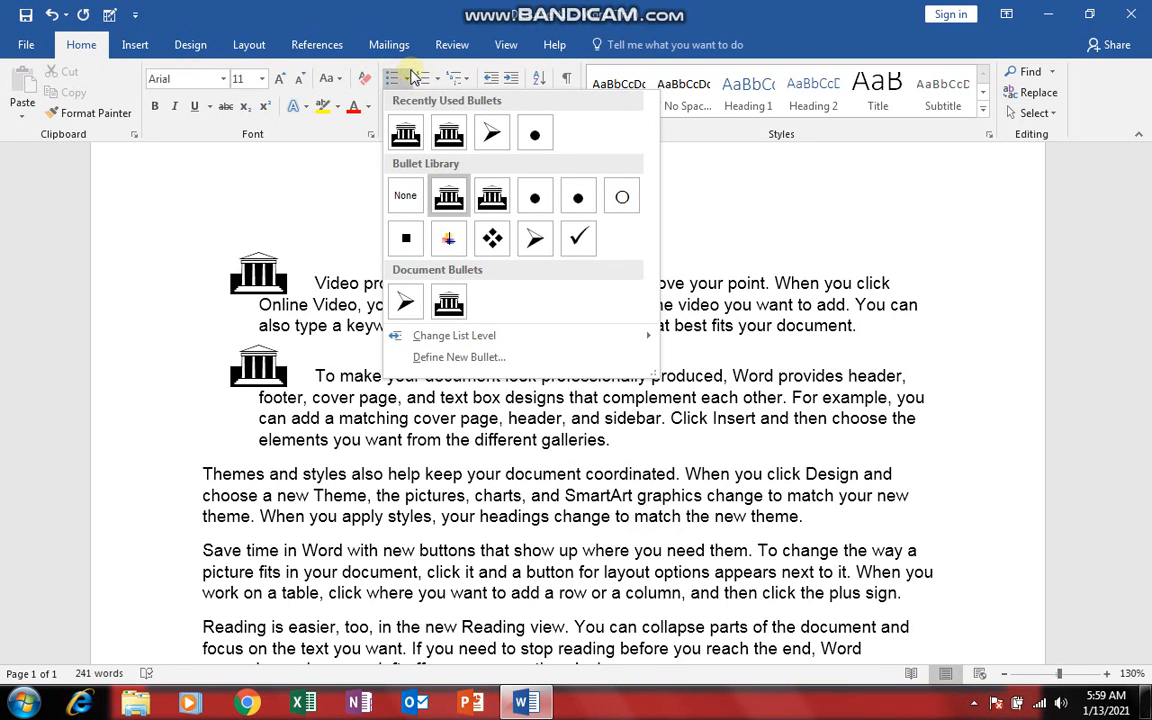
pyautogui.click(447, 360)
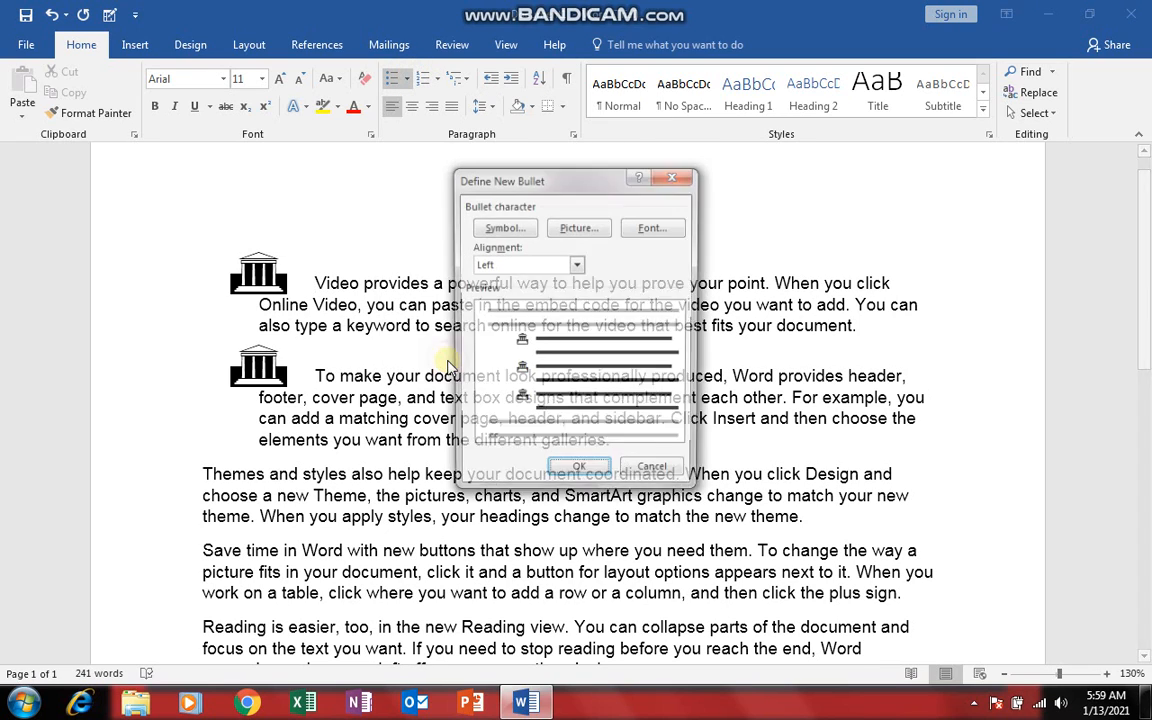
pyautogui.click(563, 230)
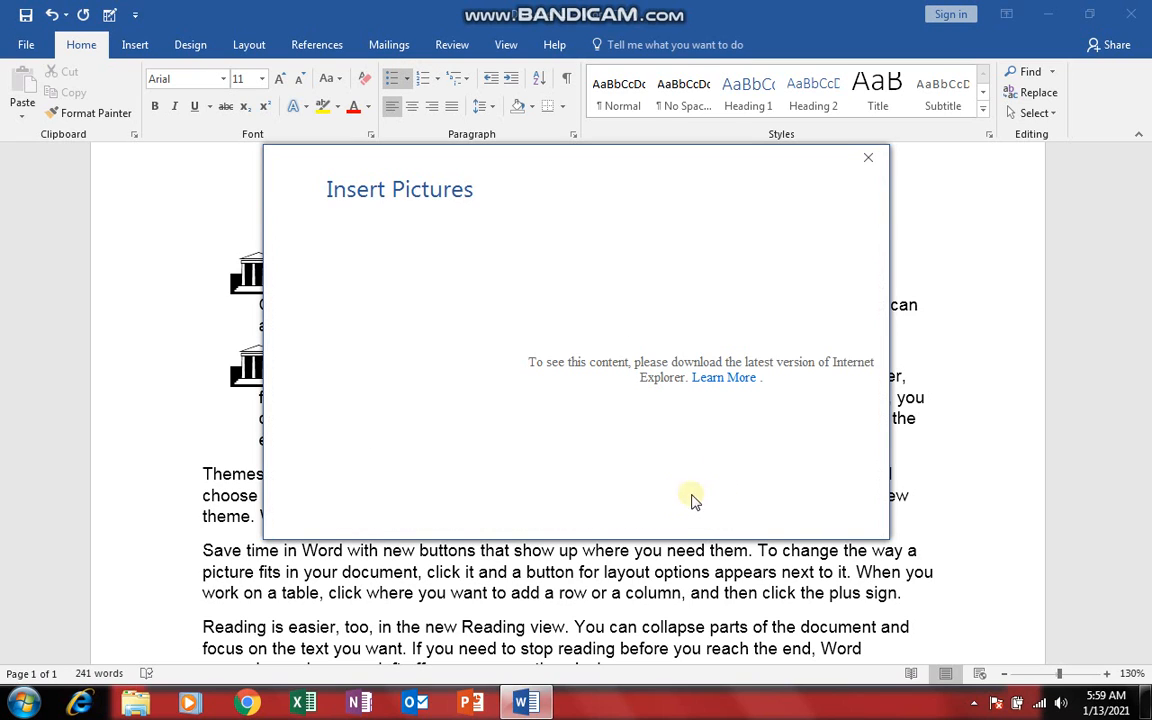
pyautogui.click(866, 160)
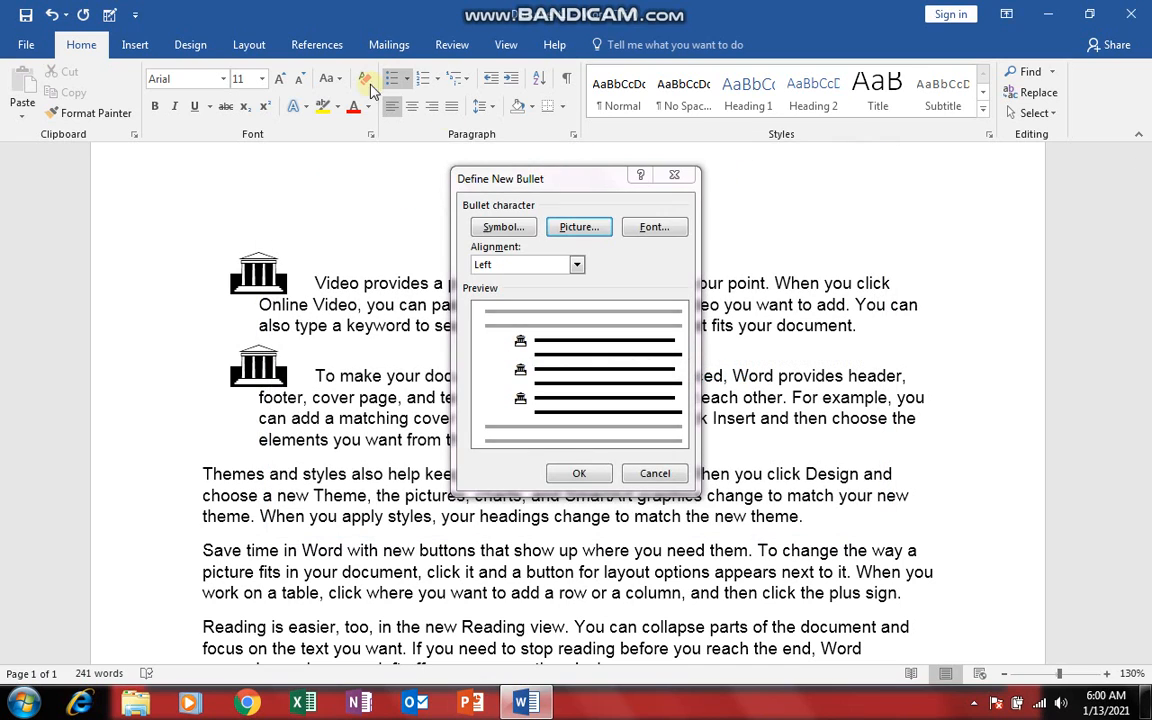
# - Define the Contect picture from the logo folder on Local Disk (E:) as the new bullet for both list items
pyautogui.click(565, 229)
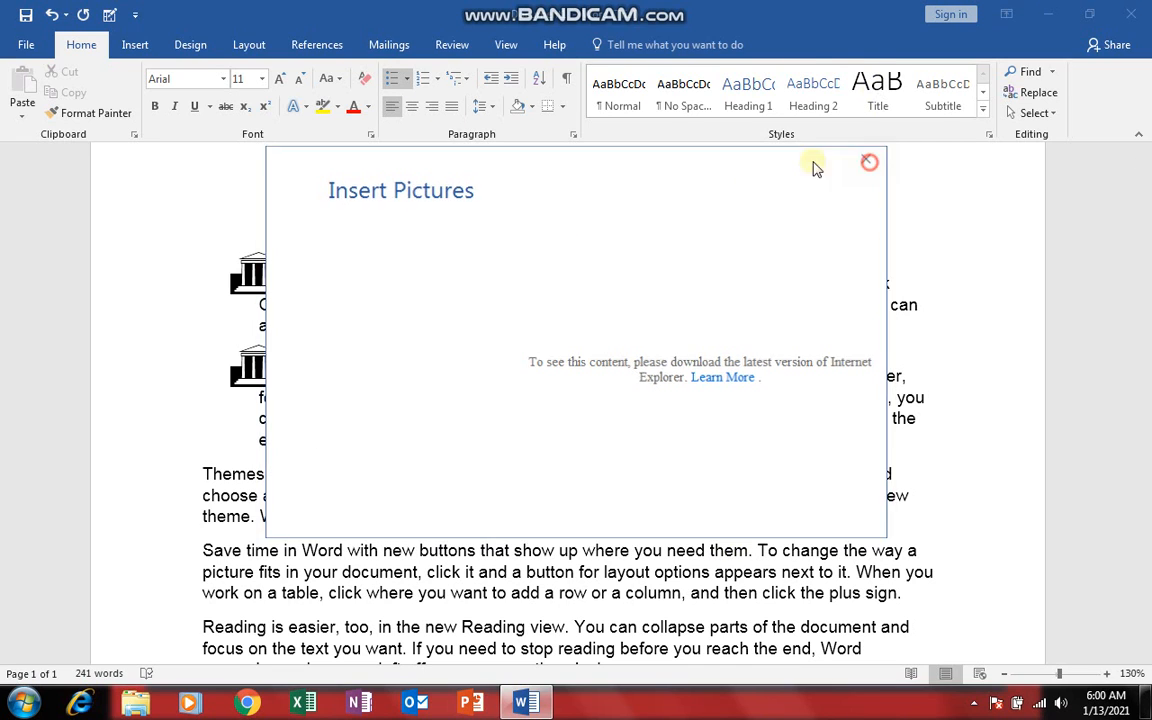
pyautogui.click(867, 159)
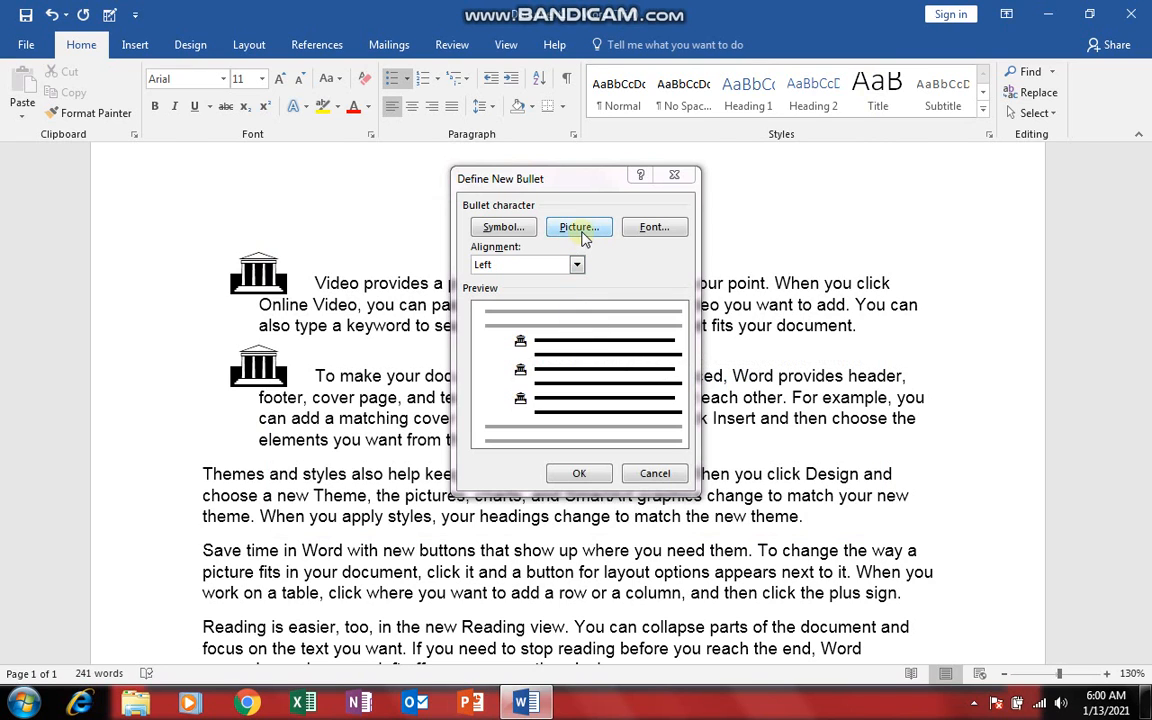
pyautogui.click(583, 230)
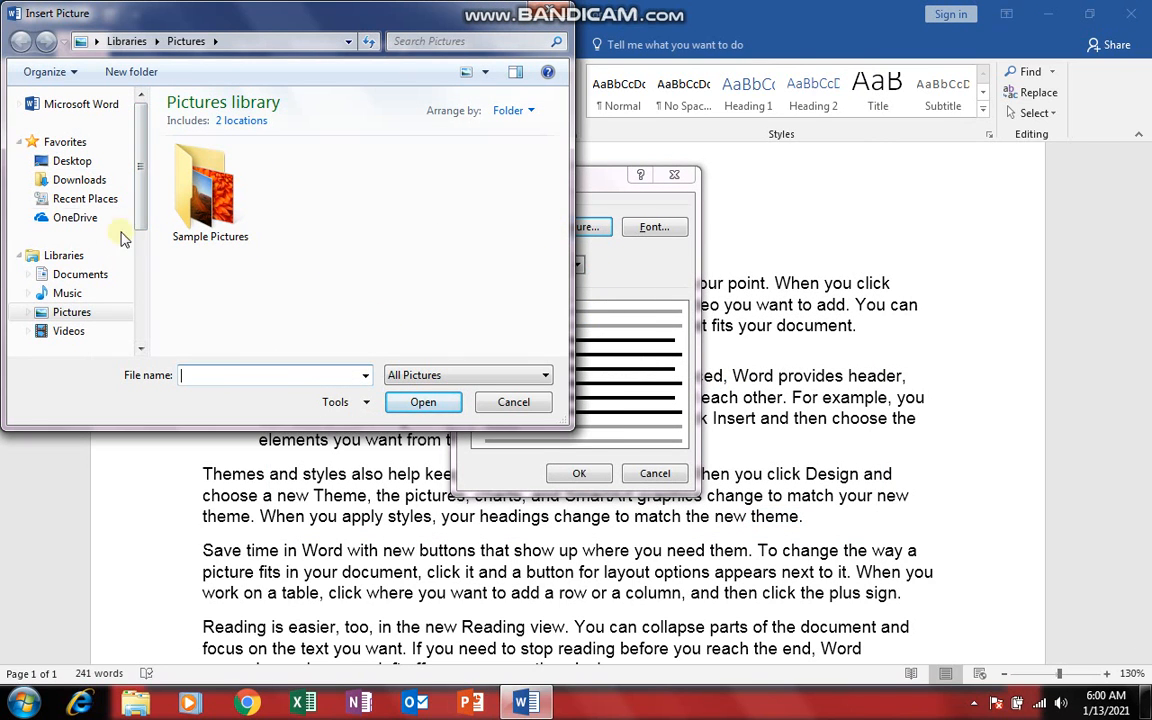
pyautogui.moveTo(139, 158); pyautogui.dragTo(140, 263)
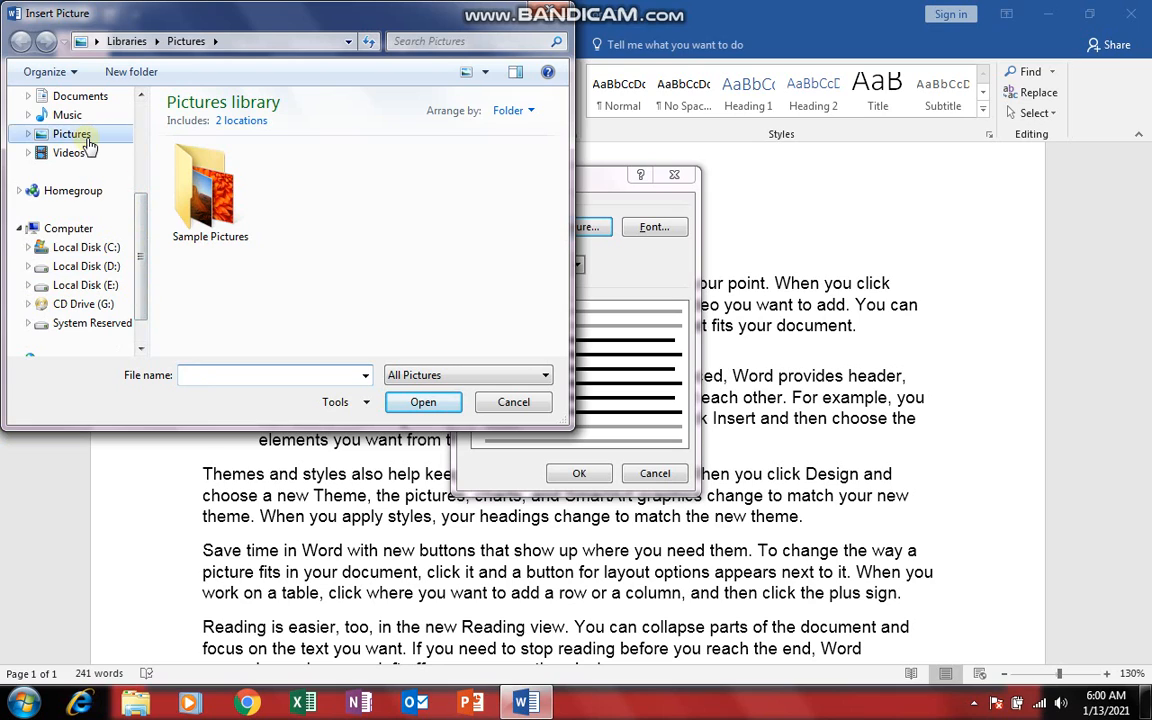
pyautogui.click(90, 286)
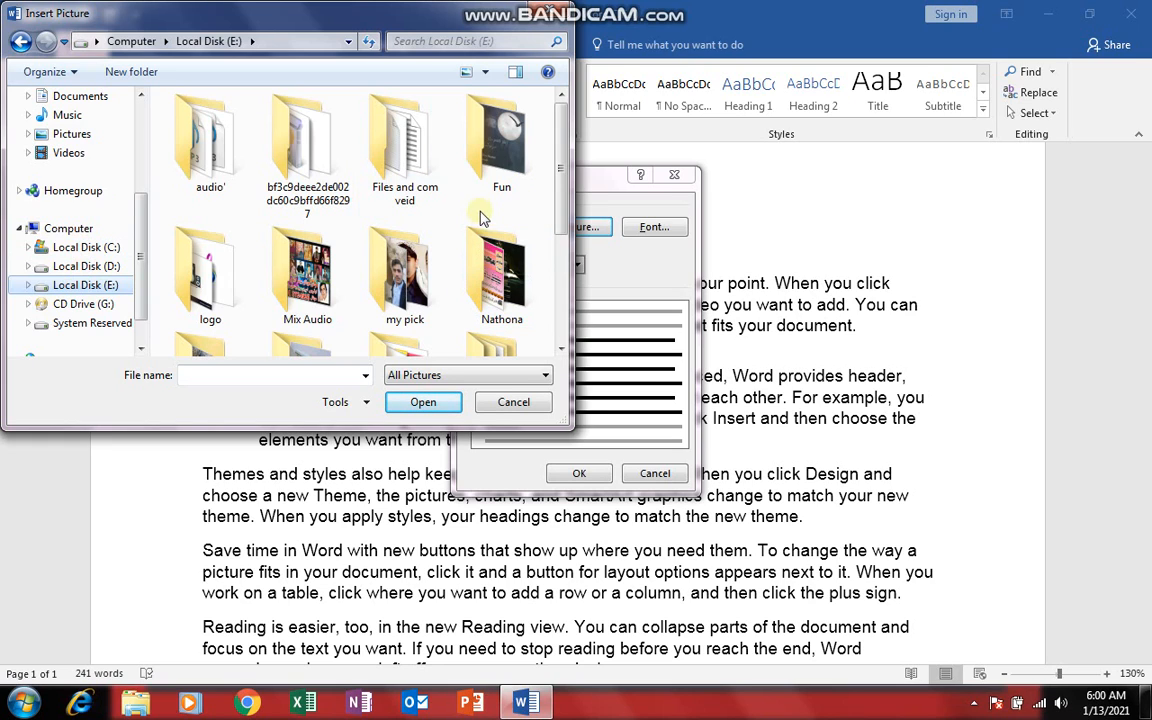
pyautogui.doubleClick(196, 256)
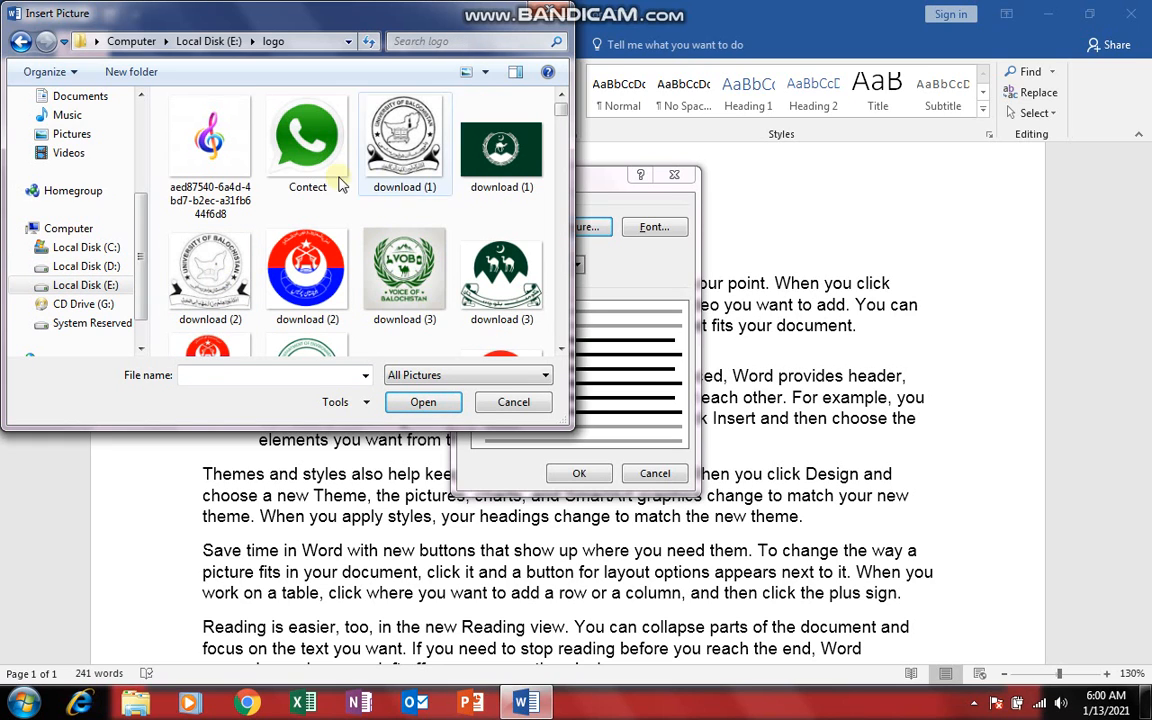
pyautogui.click(282, 158)
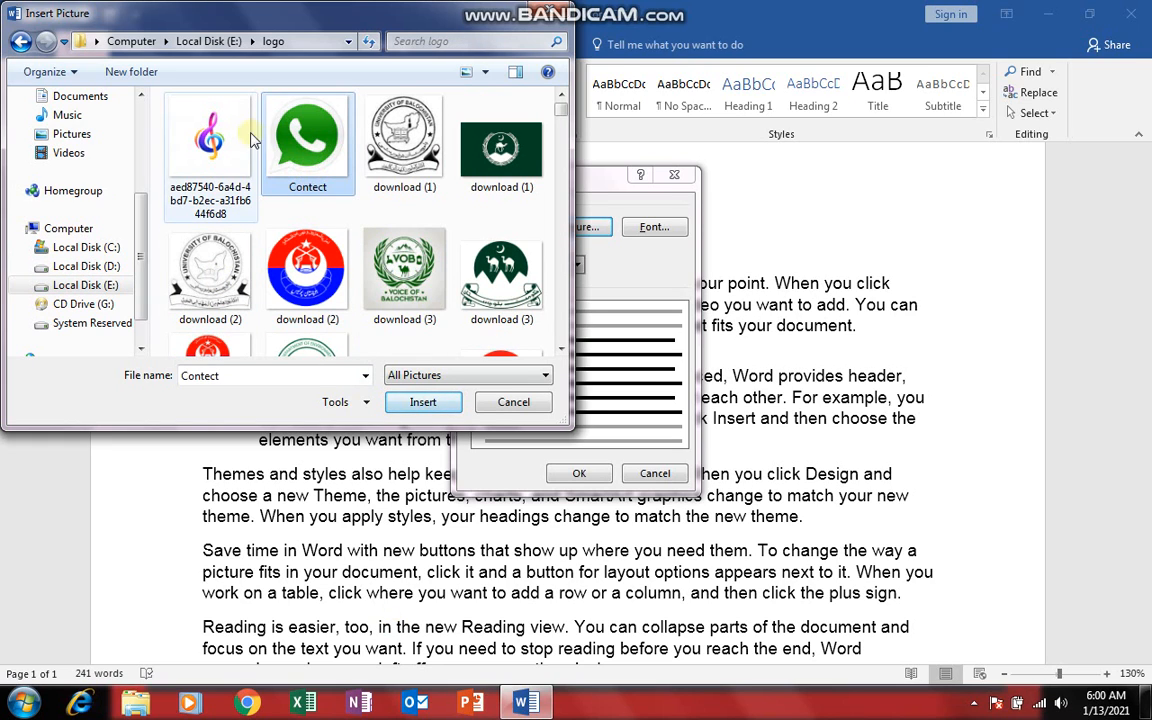
pyautogui.click(437, 411)
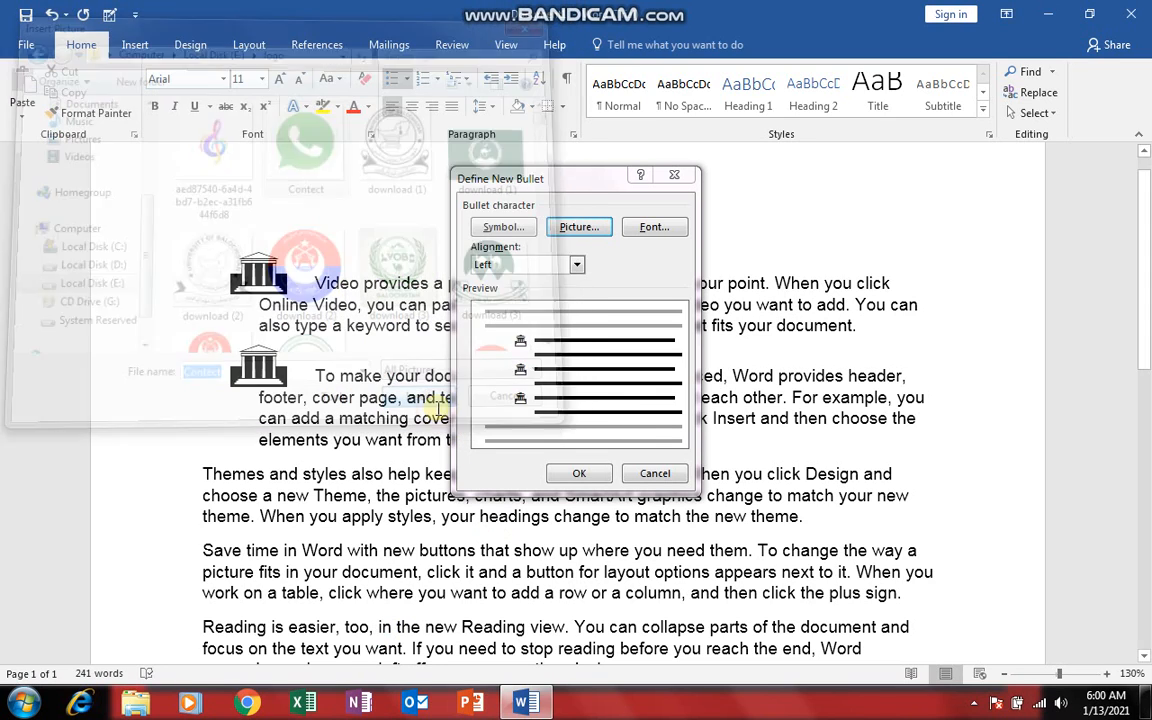
pyautogui.click(579, 473)
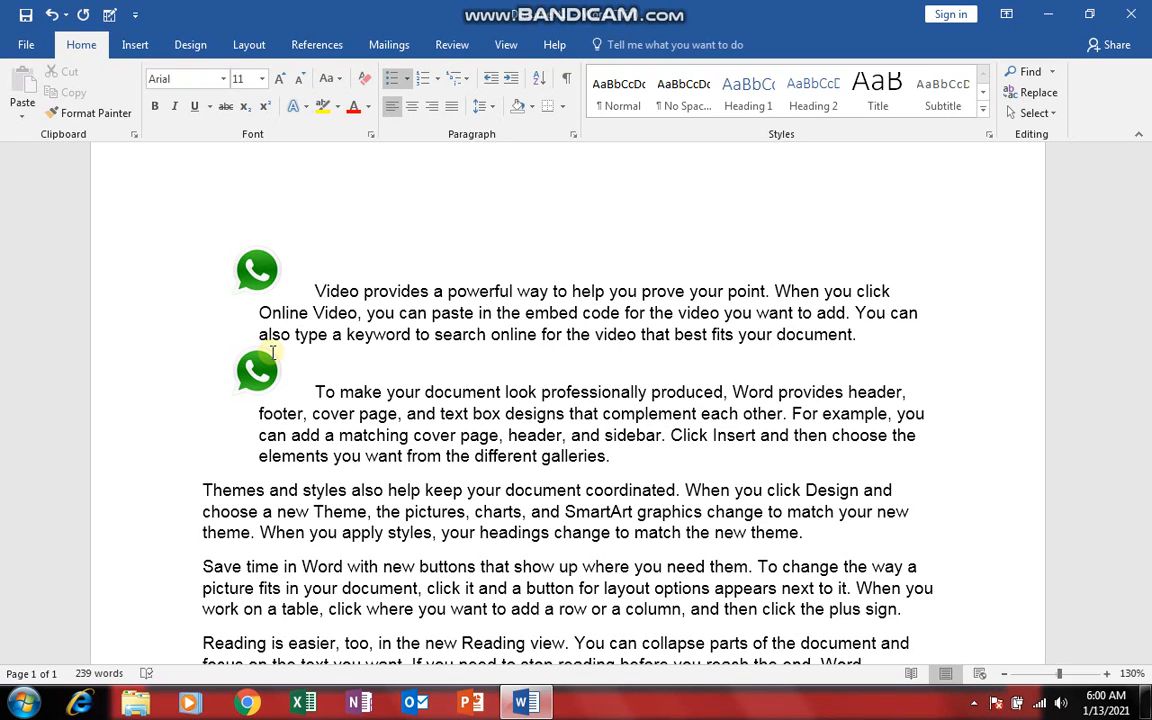
# - Select the picture bullets and review their new bullet definition, accepting it without changes
pyautogui.click(283, 261)
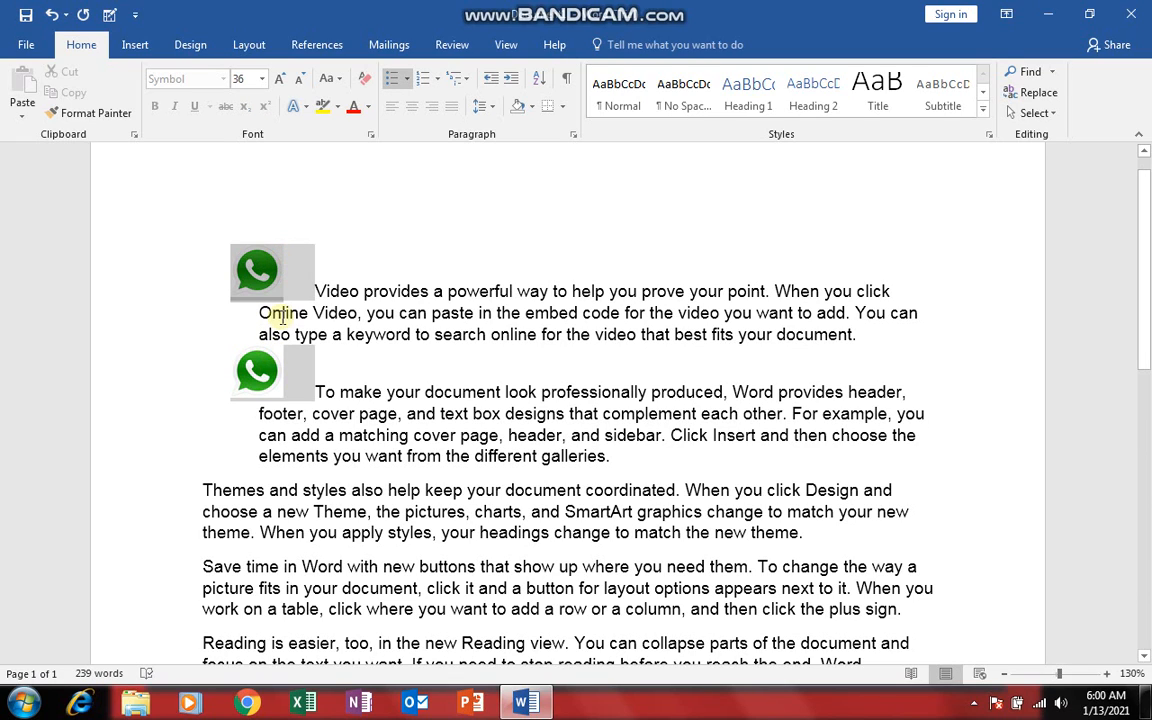
pyautogui.click(408, 77)
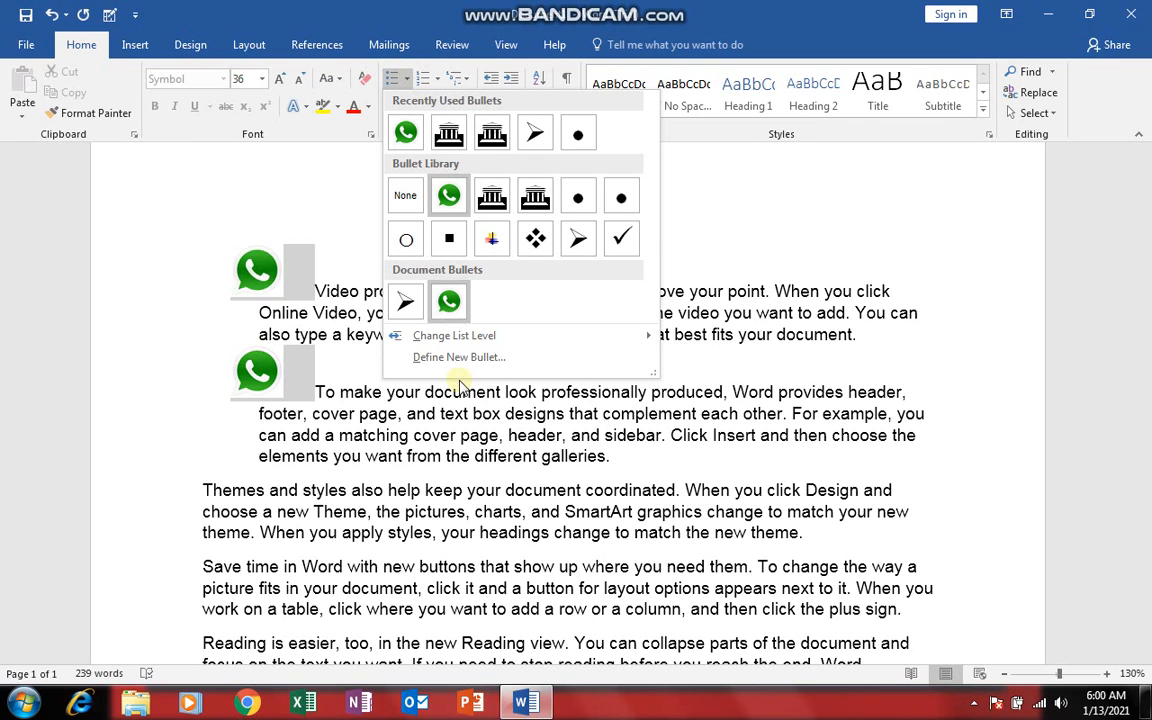
pyautogui.click(458, 357)
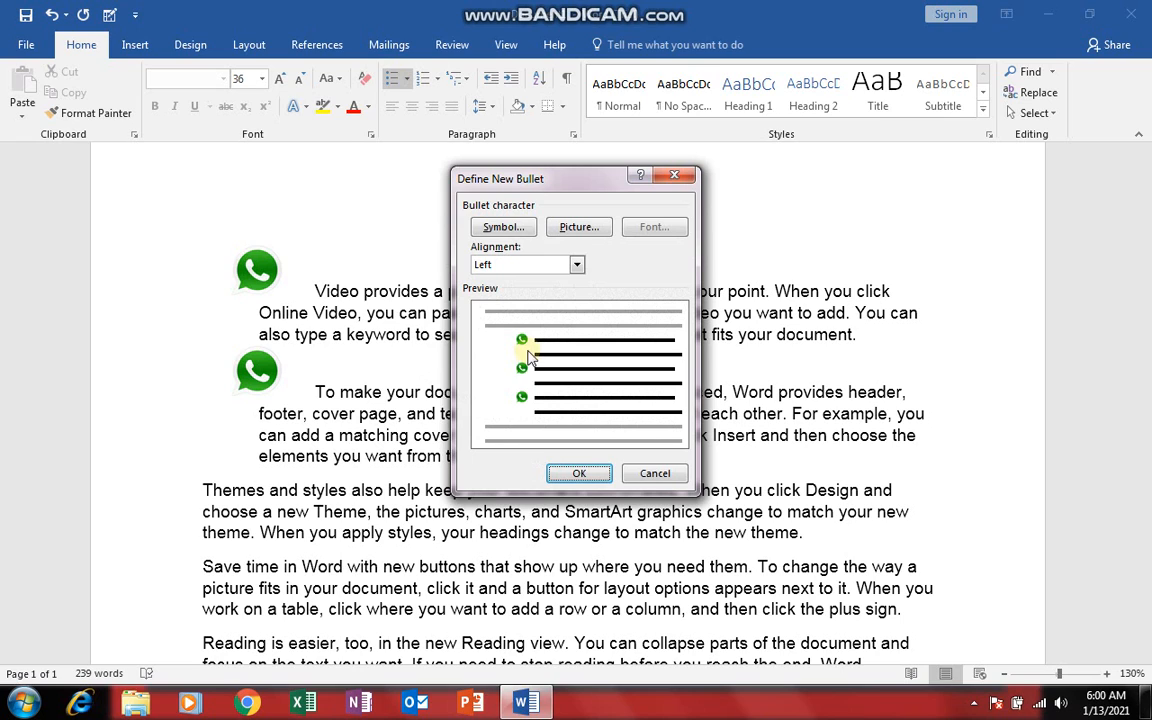
pyautogui.click(580, 473)
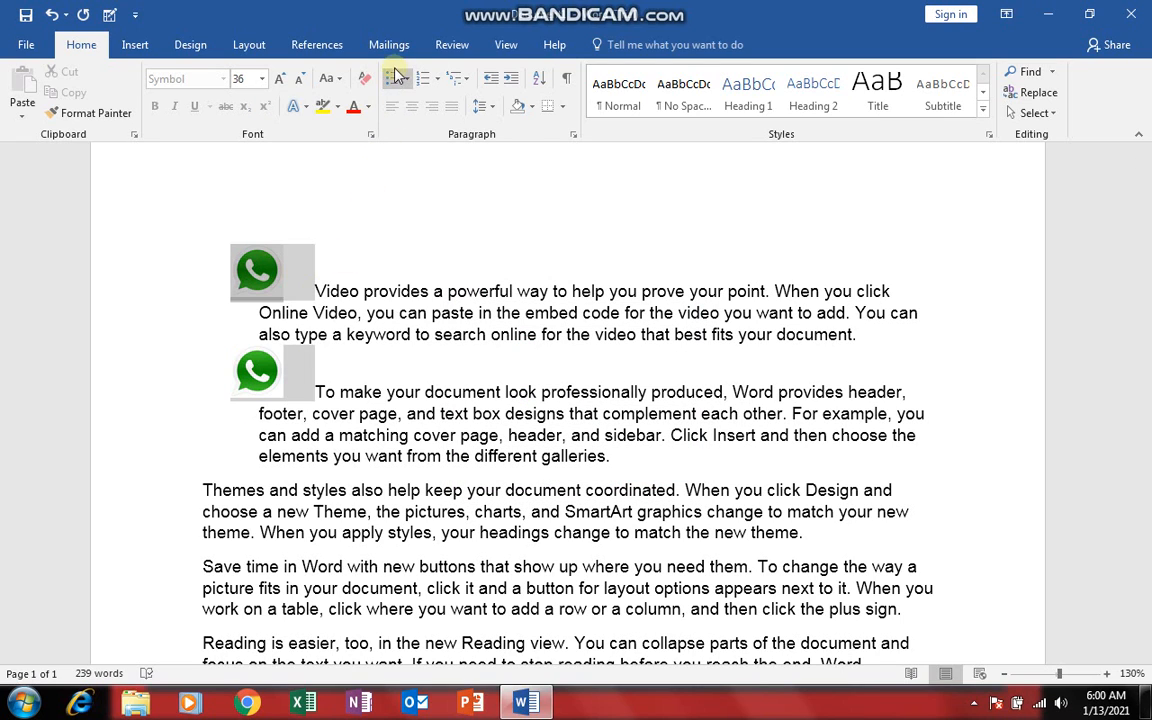
# - Remove the picture bullets from the first and second paragraphs
pyautogui.click(362, 77)
pyautogui.click(257, 347)
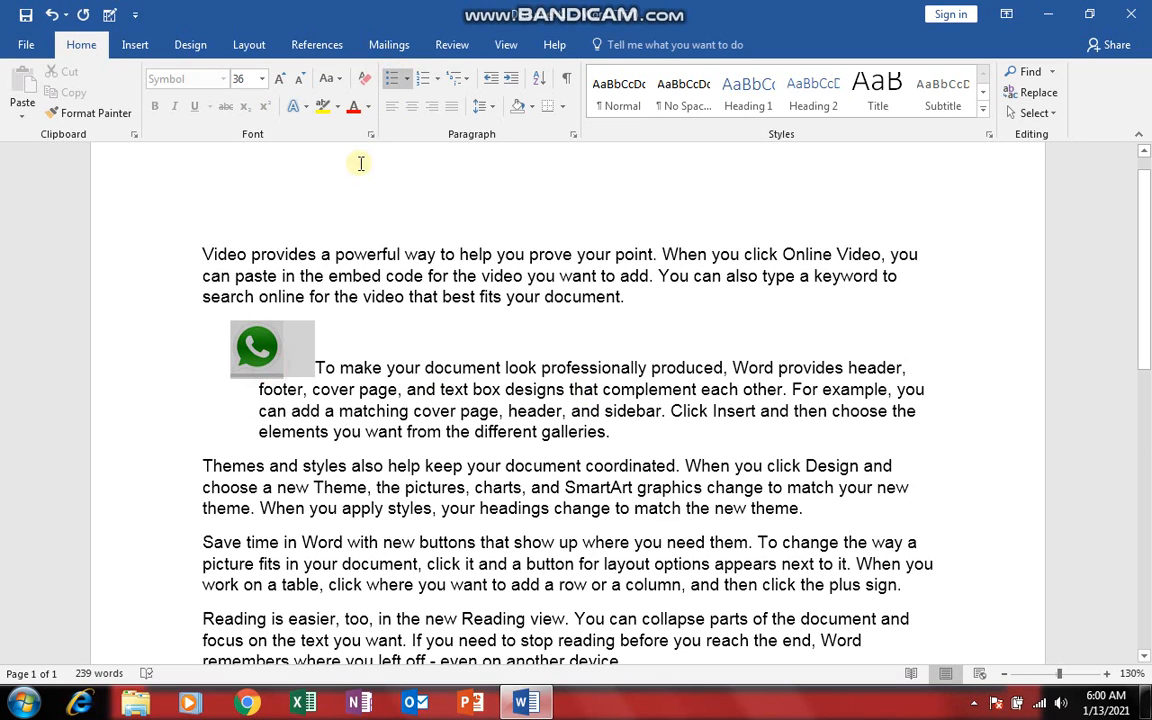
pyautogui.click(391, 80)
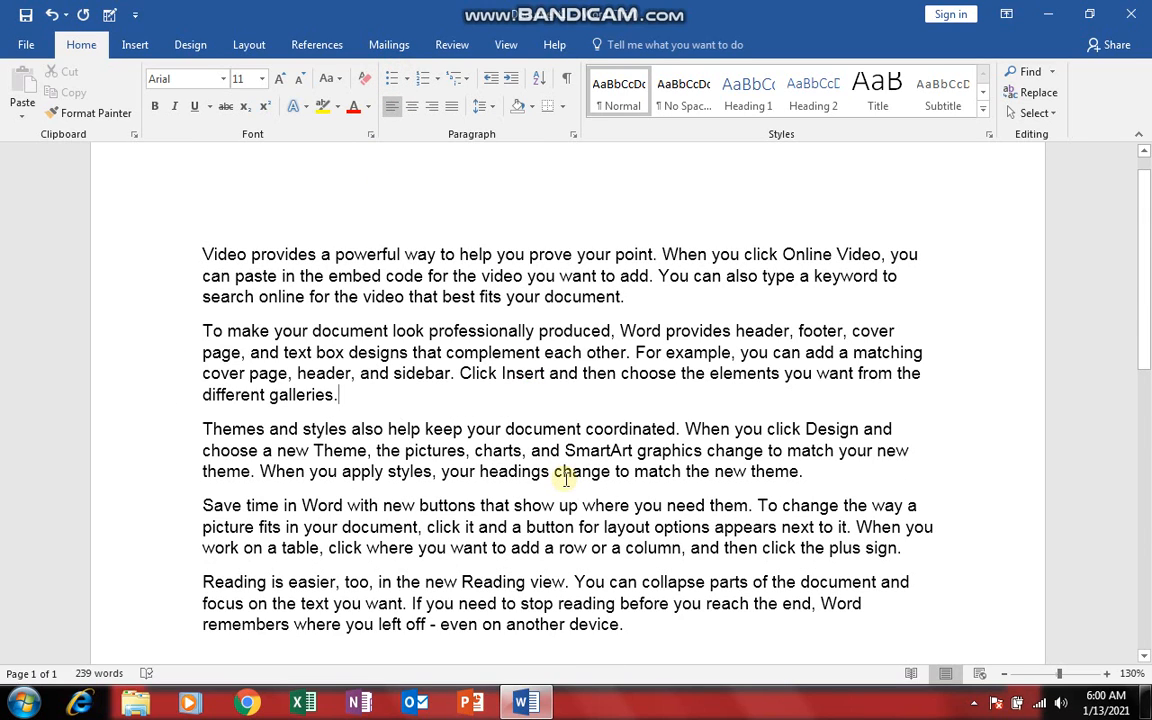
# - Select all five paragraphs and number them with the 1., 2., 3. format from the numbering library
pyautogui.moveTo(626, 625); pyautogui.dragTo(121, 234)
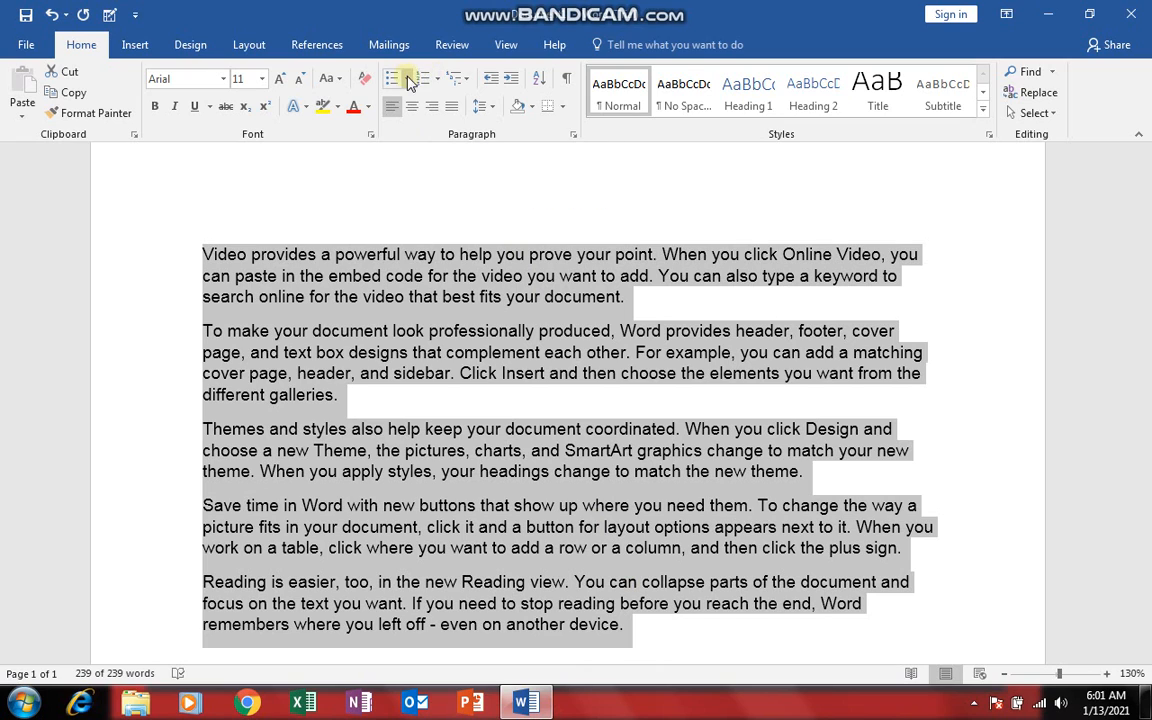
pyautogui.click(437, 84)
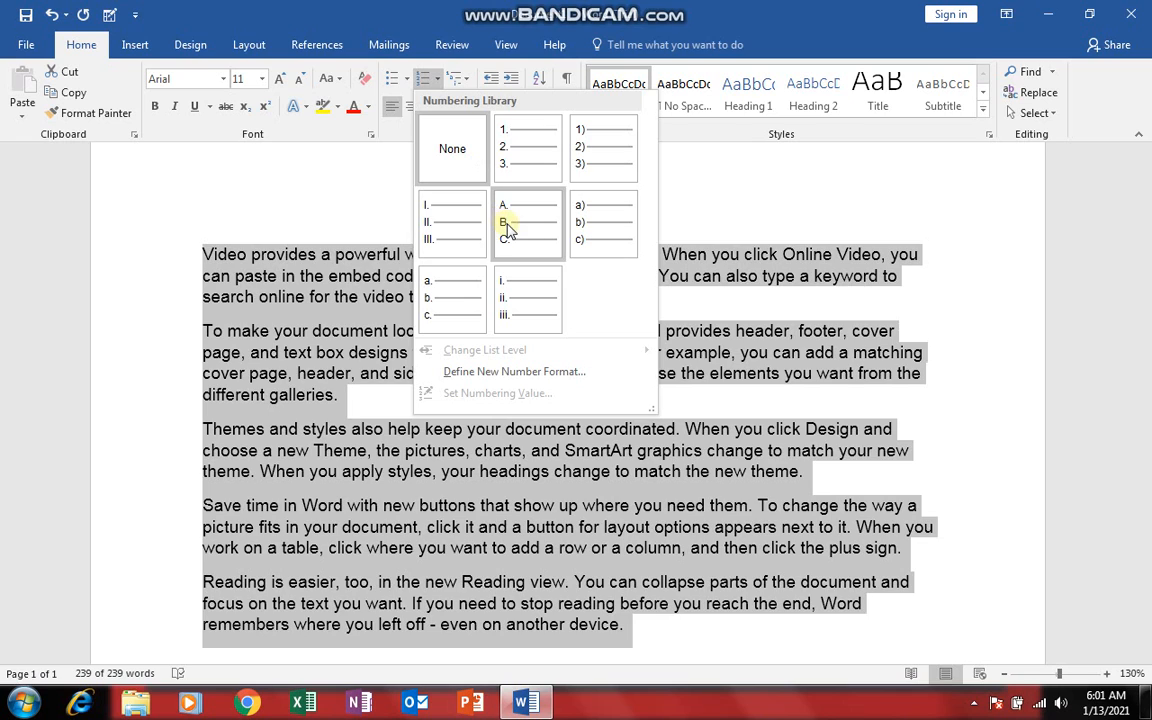
pyautogui.click(519, 145)
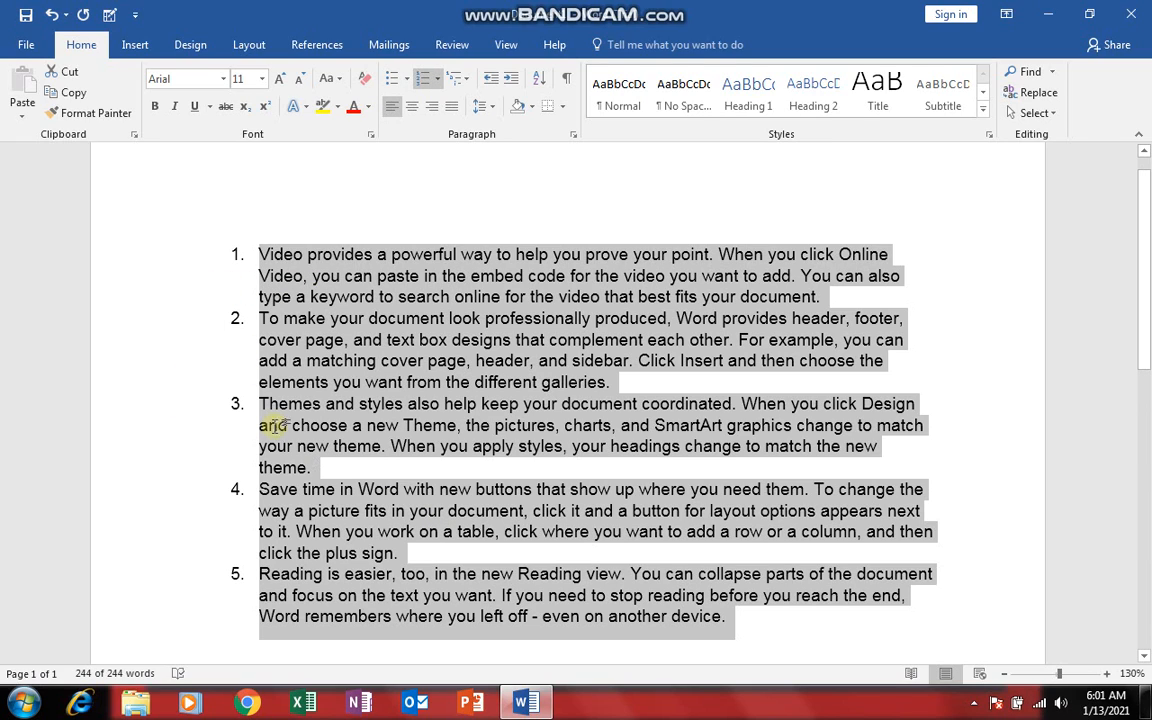
# - Replace all the document text with a new numbered list whose first item reads "What is computer?"
pyautogui.press('Delete')
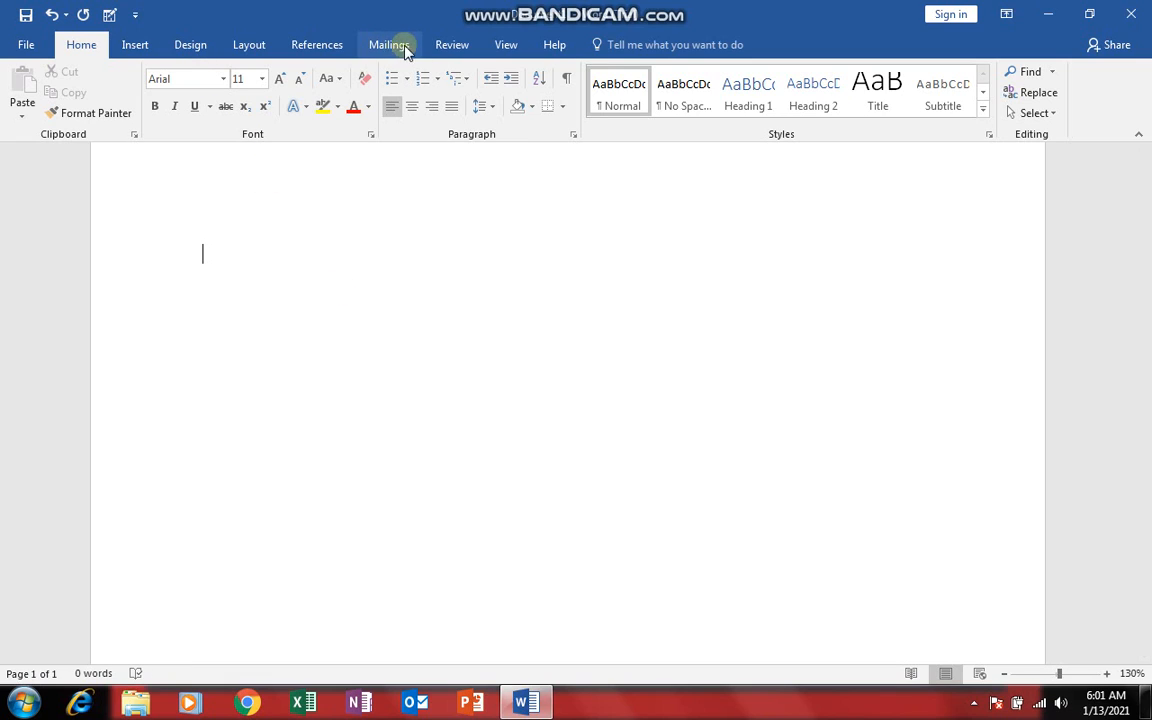
pyautogui.click(423, 78)
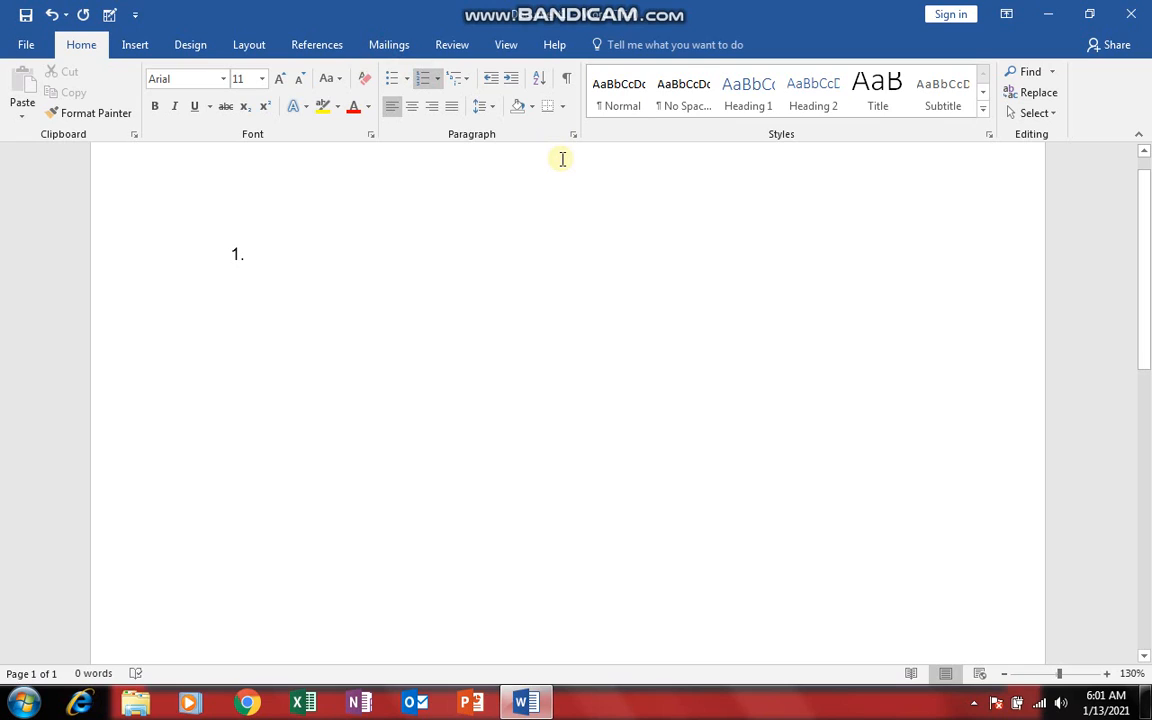
pyautogui.write('What is c')
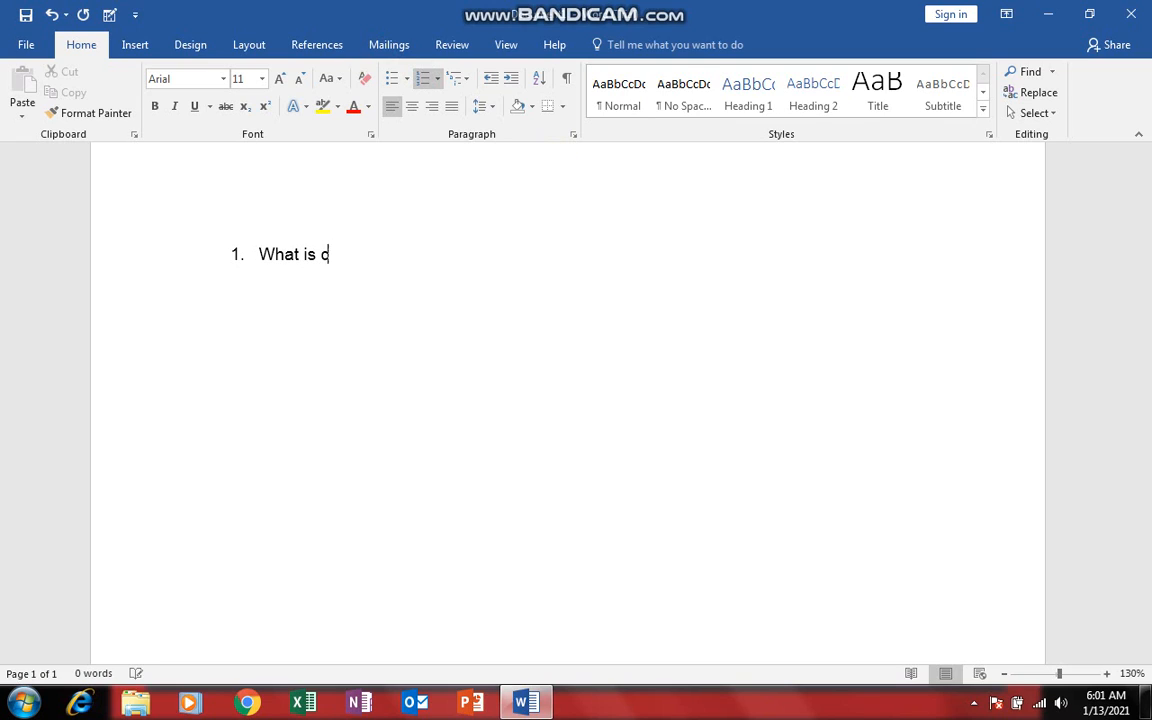
pyautogui.write('omputer?')
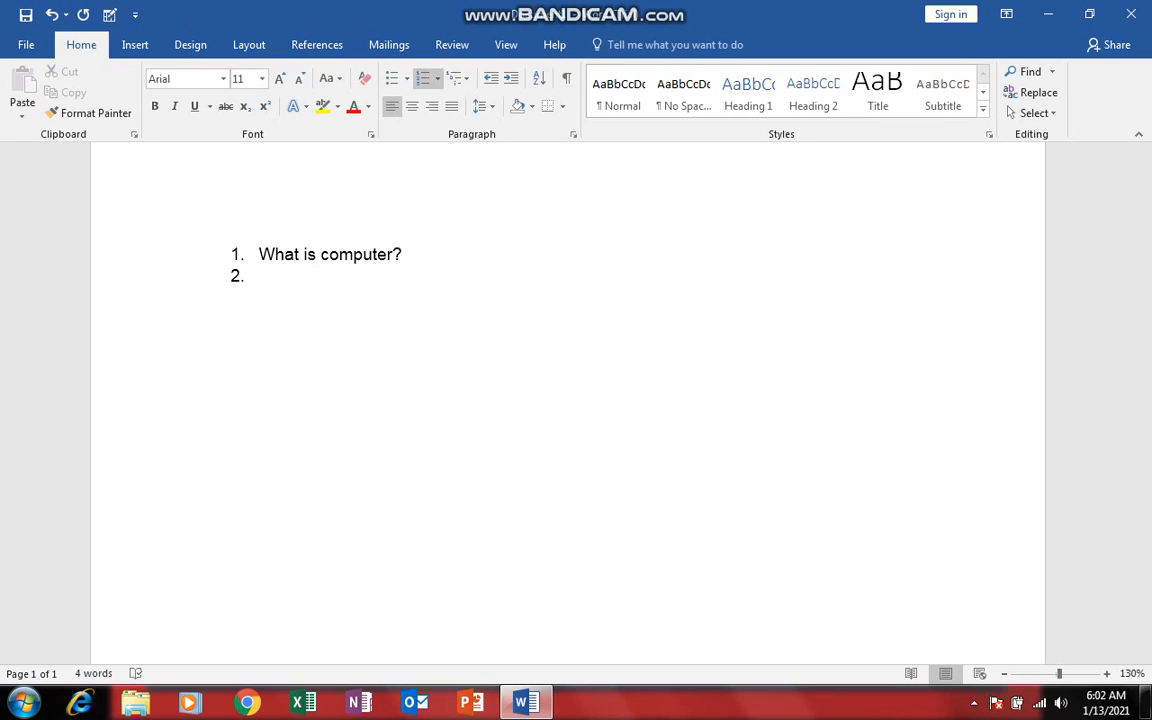
# - Add "What Is hardware?" as the second item and fill the numbered list with short dummy entries through item 13
pyautogui.write('t i')
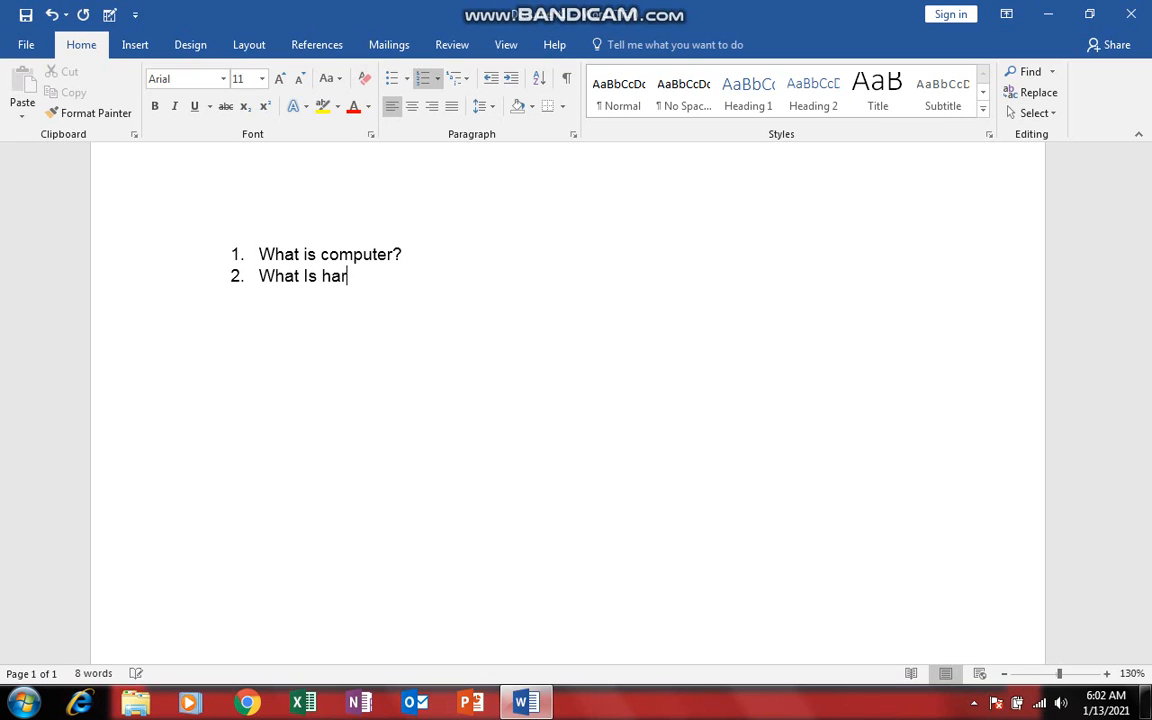
pyautogui.write('dware?')
pyautogui.press('Return')
pyautogui.write('ads fasdf asf asdf asd fasd')
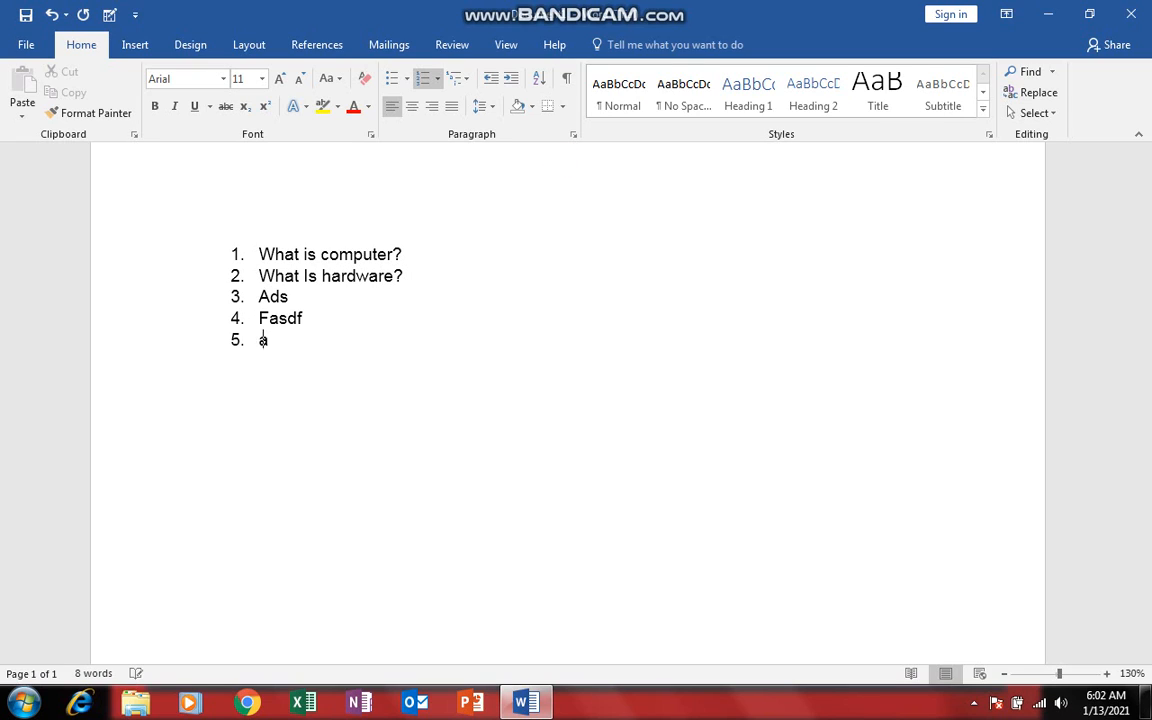
pyautogui.press('Return')
pyautogui.write('fads fasd fd sfd ')
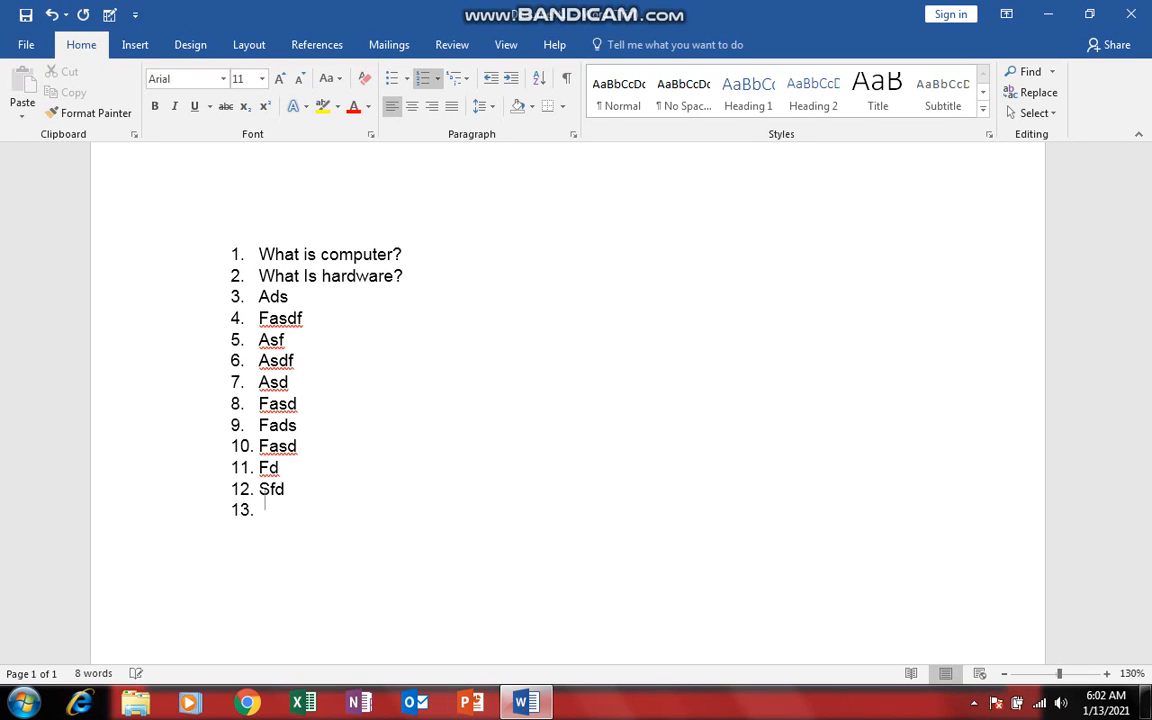
pyautogui.write('sf')
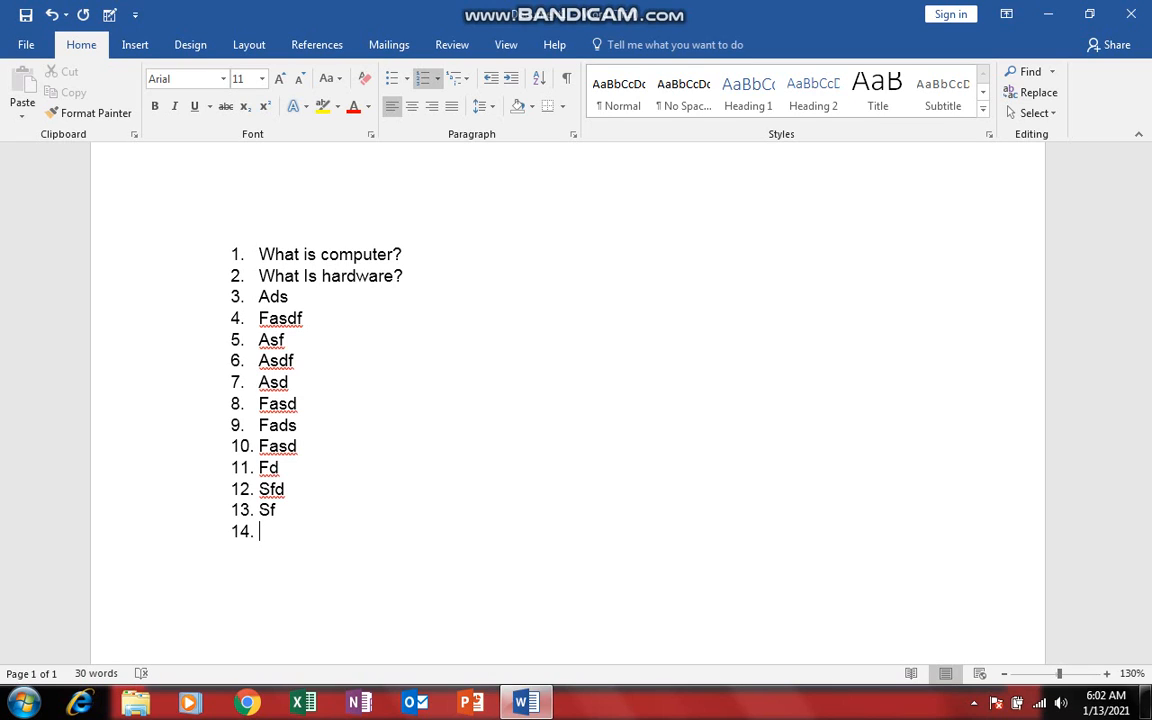
# - Undo the added list items until only the item "What is computer?" is left
pyautogui.hotkey('ctrl', 'z')
pyautogui.hotkey('ctrl', 'z')
pyautogui.hotkey('ctrl', 'z')
pyautogui.hotkey('ctrl', 'z')
pyautogui.hotkey('ctrl', 'z')
pyautogui.hotkey('ctrl', 'z')
pyautogui.hotkey('ctrl', 'z')
pyautogui.hotkey('ctrl', 'z')
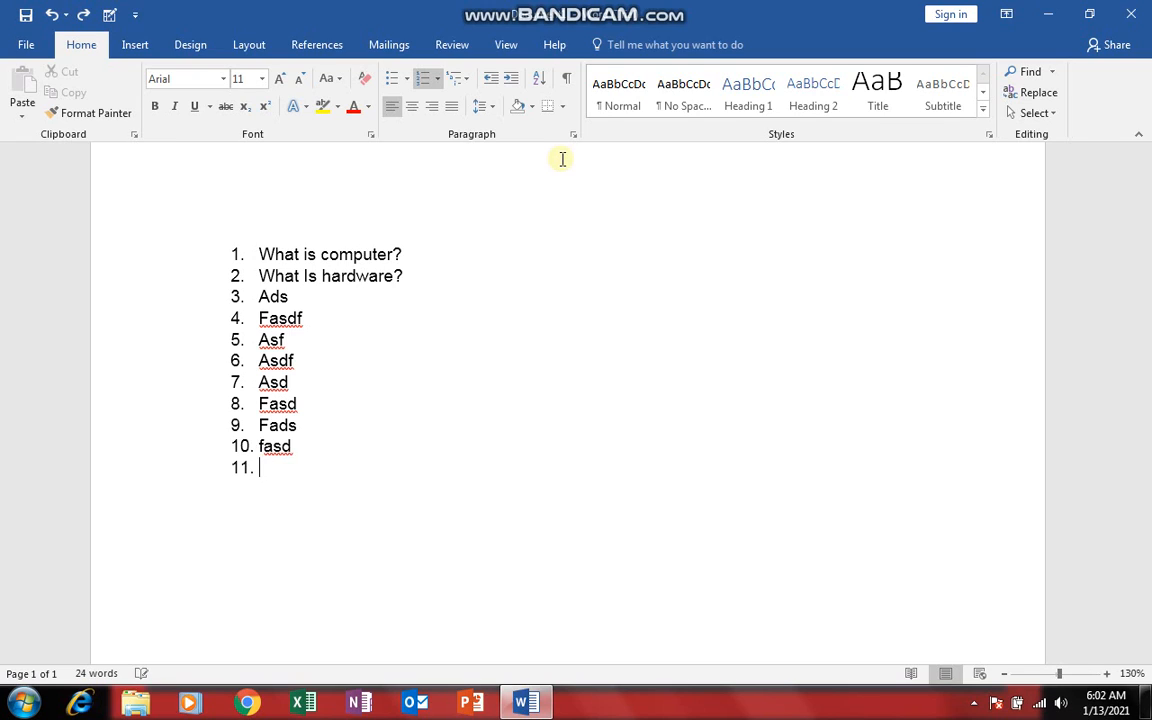
pyautogui.hotkey('ctrl', 'z')
pyautogui.hotkey('ctrl', 'z')
pyautogui.hotkey('ctrl', 'z')
pyautogui.hotkey('ctrl', 'z')
pyautogui.hotkey('ctrl', 'z')
pyautogui.hotkey('ctrl', 'z')
pyautogui.hotkey('ctrl', 'z')
pyautogui.hotkey('ctrl', 'z')
pyautogui.hotkey('ctrl', 'z')
pyautogui.hotkey('ctrl', 'z')
pyautogui.hotkey('ctrl', 'z')
pyautogui.hotkey('ctrl', 'z')
pyautogui.hotkey('ctrl', 'z')
pyautogui.hotkey('ctrl', 'z')
pyautogui.hotkey('ctrl', 'z')
pyautogui.hotkey('ctrl', 'z')
pyautogui.hotkey('ctrl', 'z')
pyautogui.hotkey('ctrl', 'z')
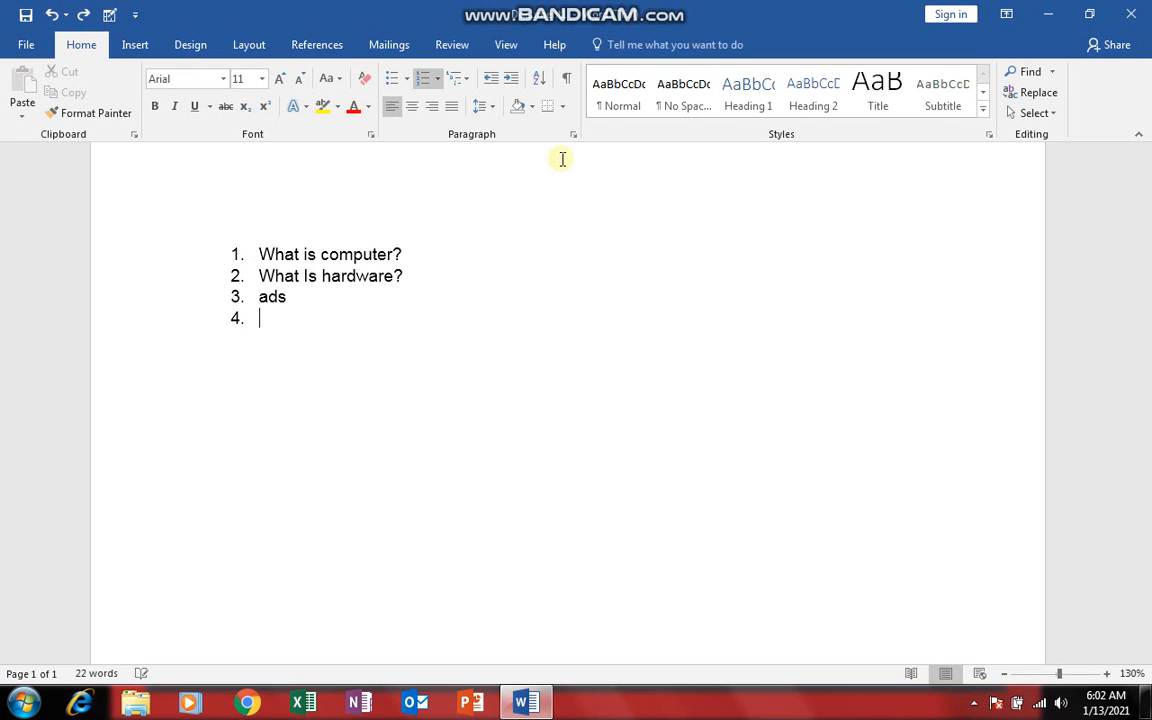
pyautogui.hotkey('ctrl', 'z')
pyautogui.hotkey('ctrl', 'z')
pyautogui.hotkey('ctrl', 'z')
pyautogui.hotkey('ctrl', 'z')
pyautogui.hotkey('ctrl', 'z')
pyautogui.hotkey('ctrl', 'z')
pyautogui.hotkey('ctrl', 'z')
pyautogui.hotkey('ctrl', 'z')
pyautogui.hotkey('ctrl', 'z')
pyautogui.hotkey('ctrl', 'z')
pyautogui.hotkey('ctrl', 'z')
pyautogui.hotkey('ctrl', 'z')
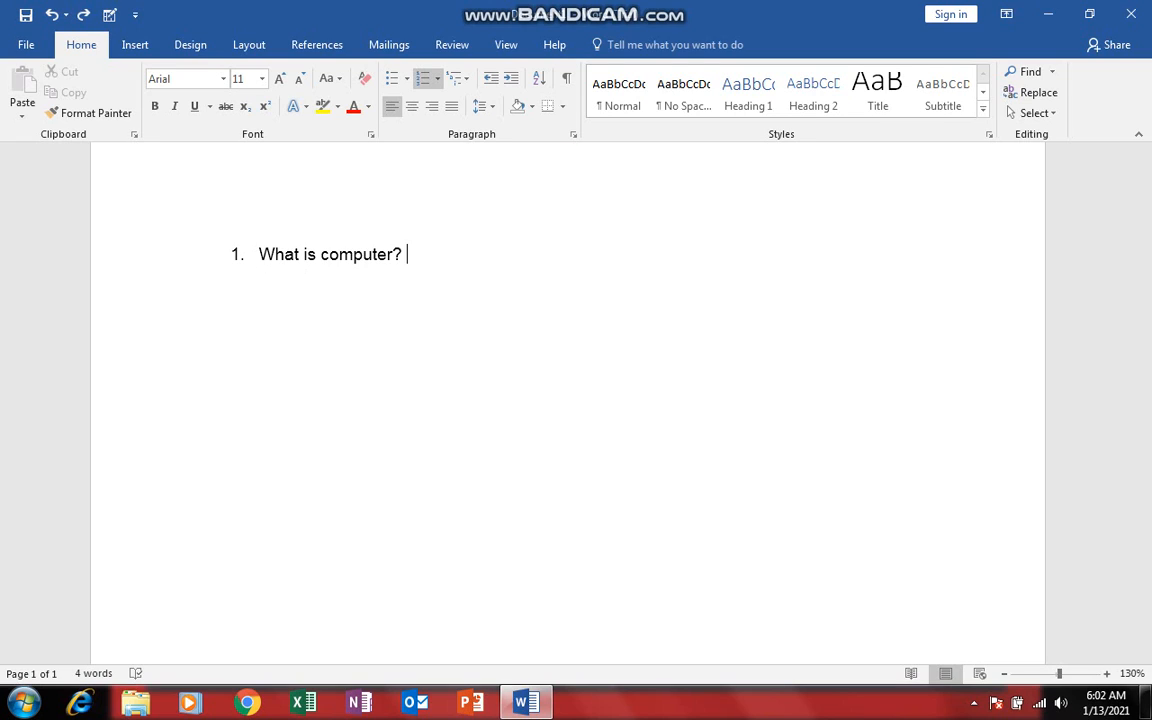
# - Start a new item below "What is computer?" and change its list level to the second level (a.)
pyautogui.press('Return')
pyautogui.click(465, 80)
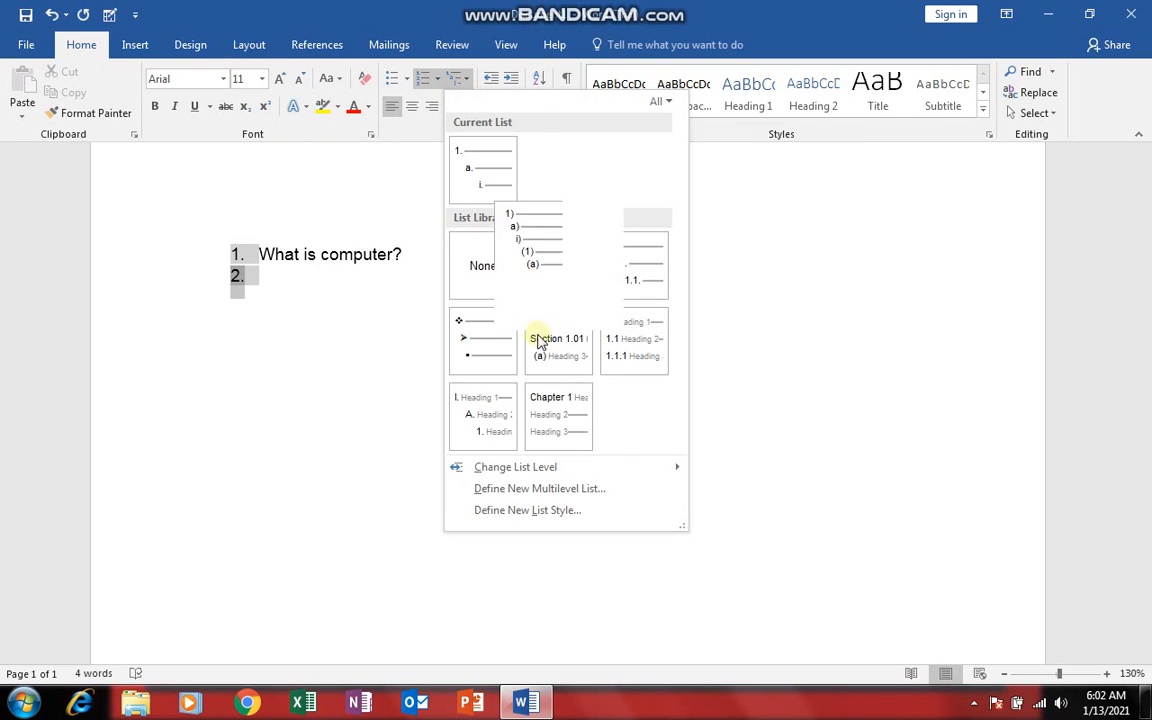
pyautogui.moveTo(549, 467)
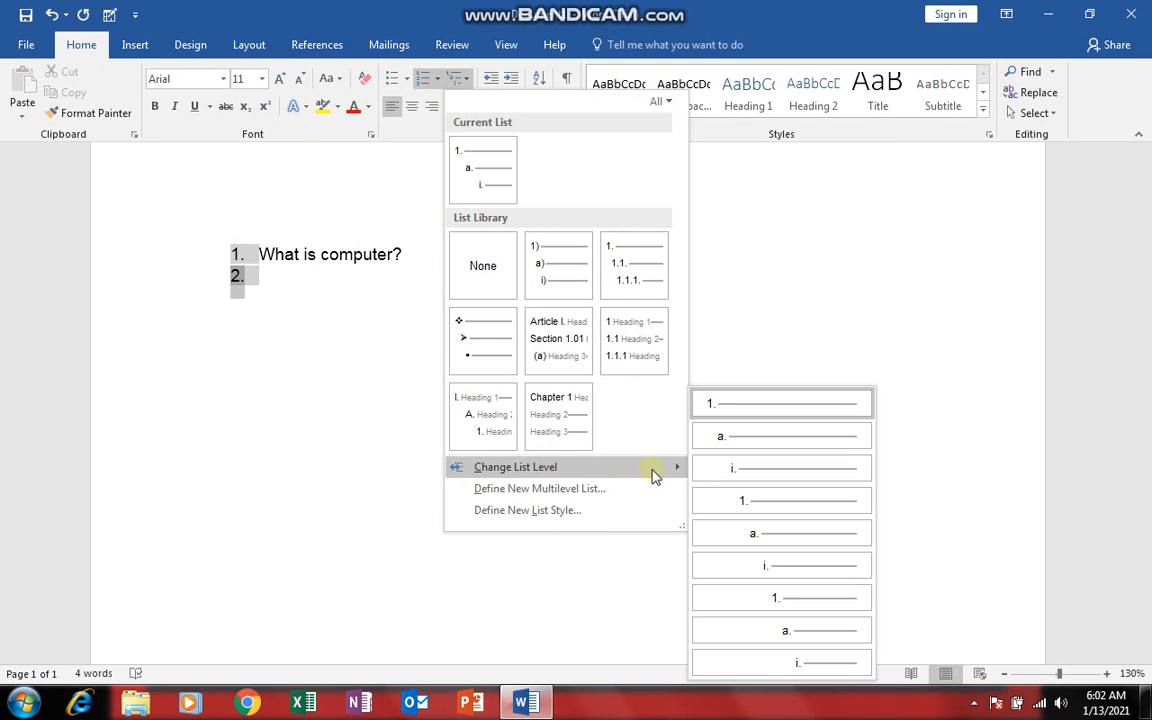
pyautogui.click(782, 441)
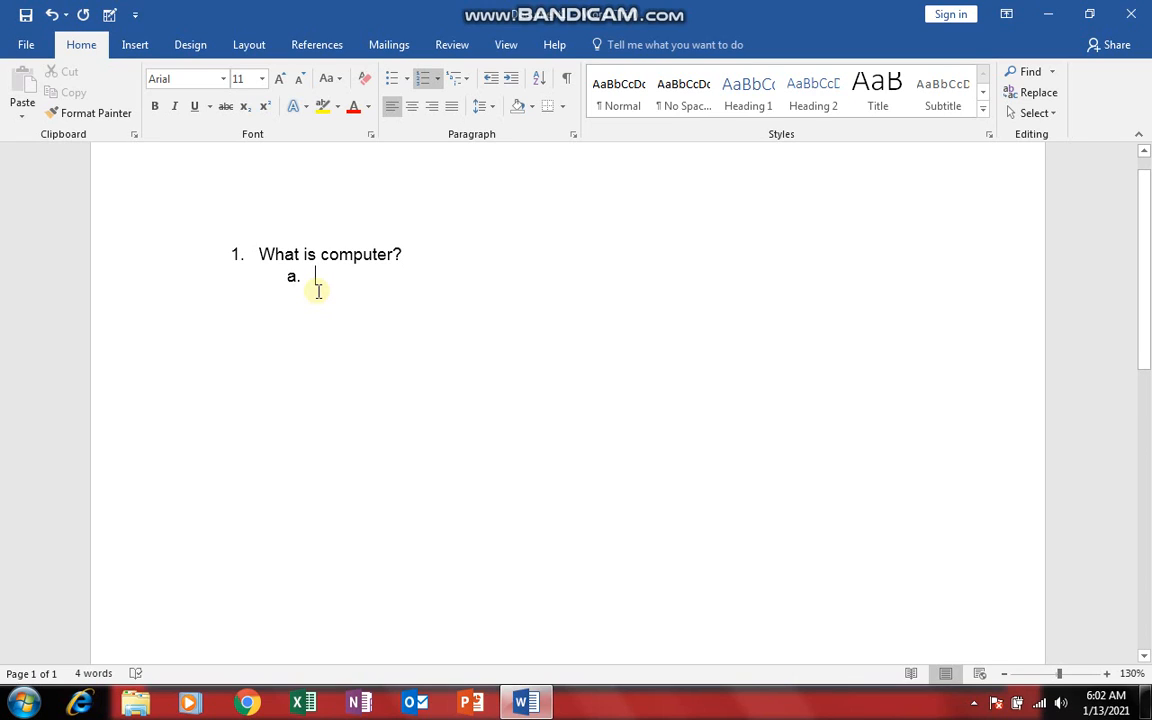
# - Enter "Hardware" and "Software" as sub-items a and b under "What is computer?"
pyautogui.write('hard')
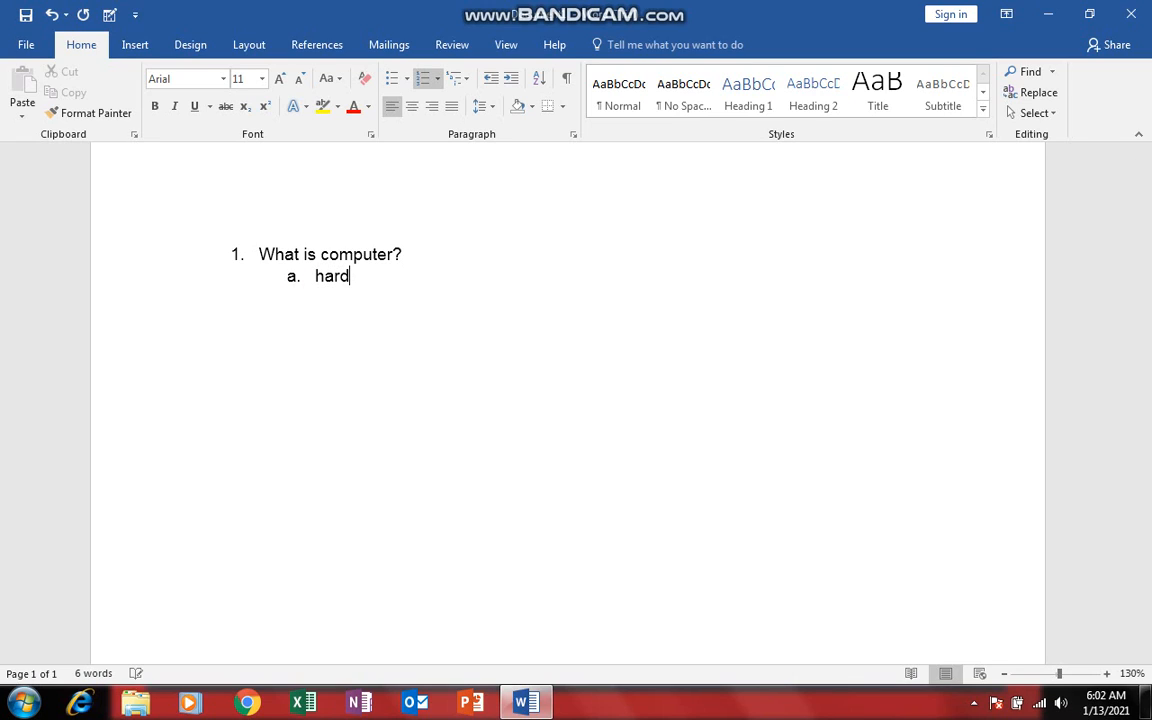
pyautogui.write('ware')
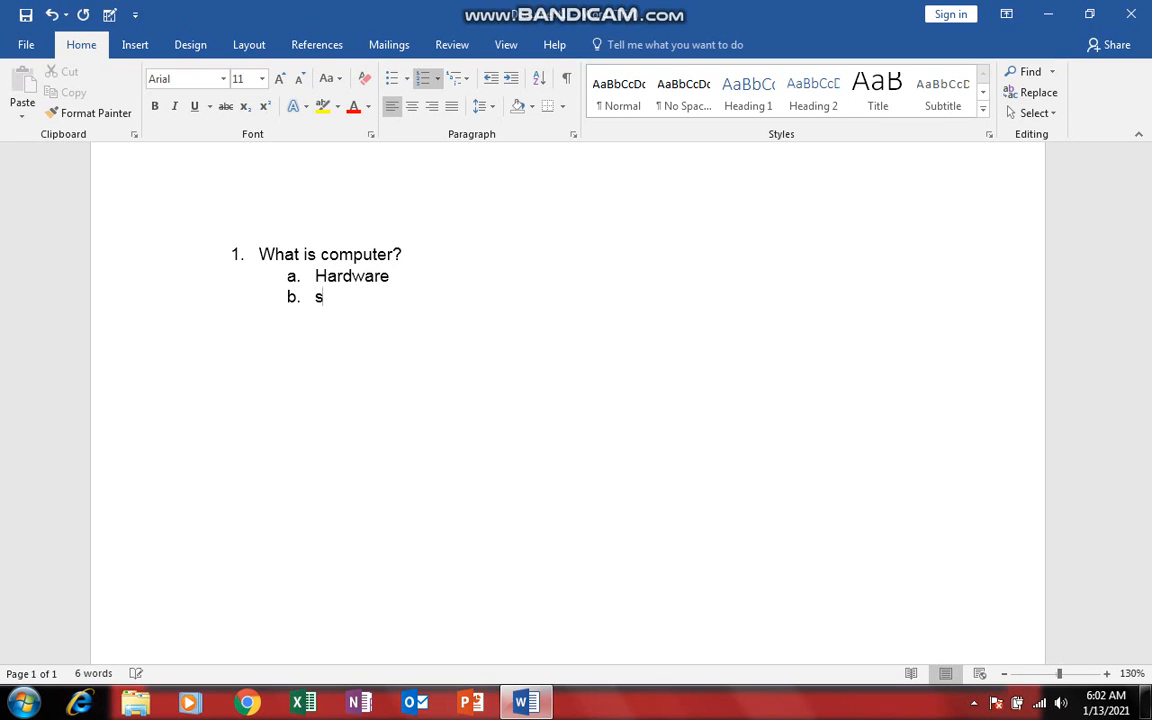
pyautogui.write('tware')
pyautogui.press('BackSpace')
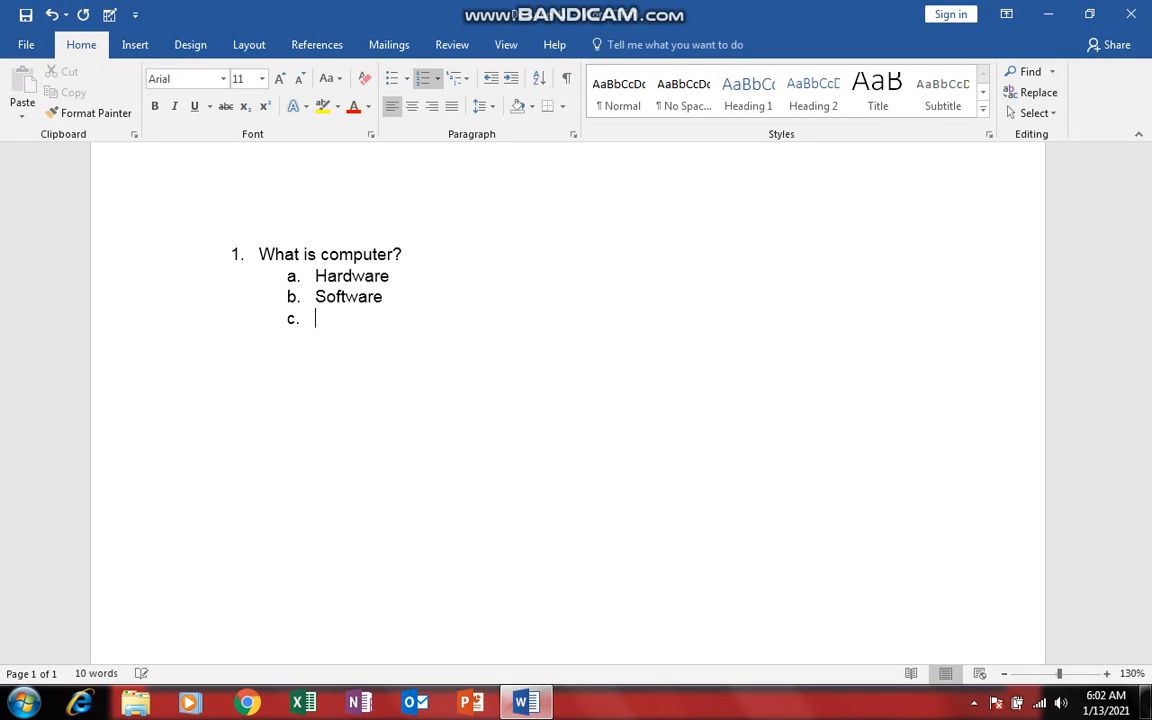
# - Enter "Input device" and "Output device" as sub-items c and d below "Software"
pyautogui.write('inputer d')
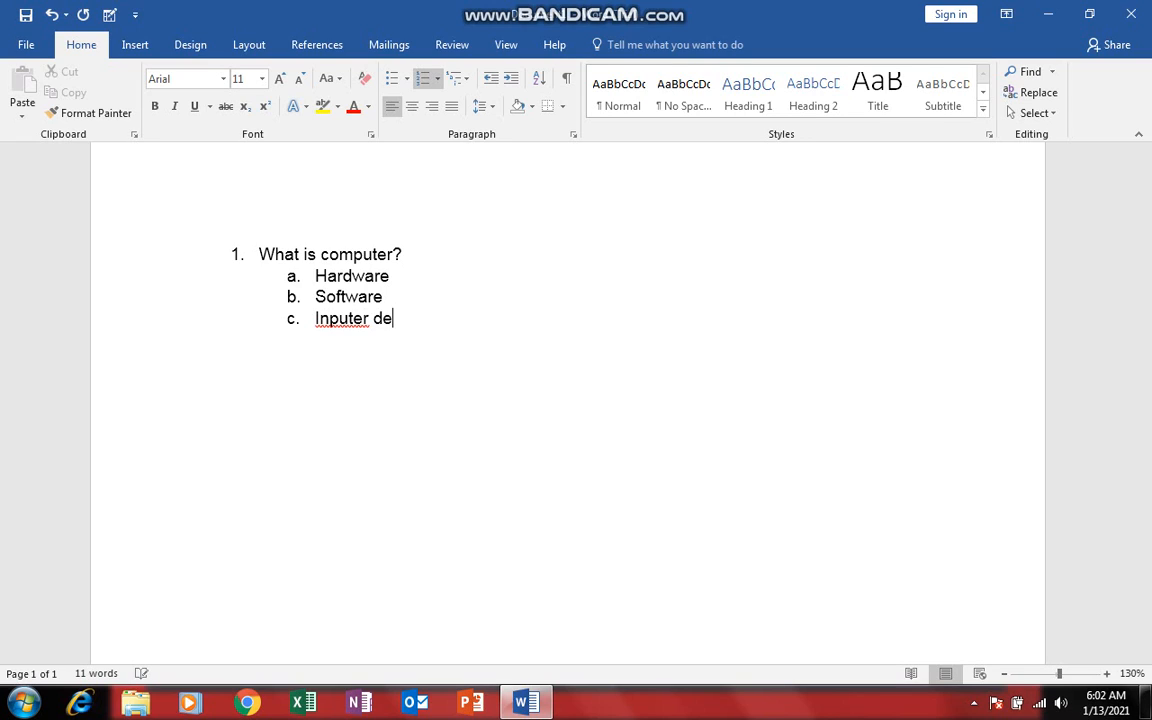
pyautogui.press('BackSpace')
pyautogui.press('BackSpace')
pyautogui.press('BackSpace')
pyautogui.press('BackSpace')
pyautogui.press('BackSpace')
pyautogui.write('te')
pyautogui.press('BackSpace')
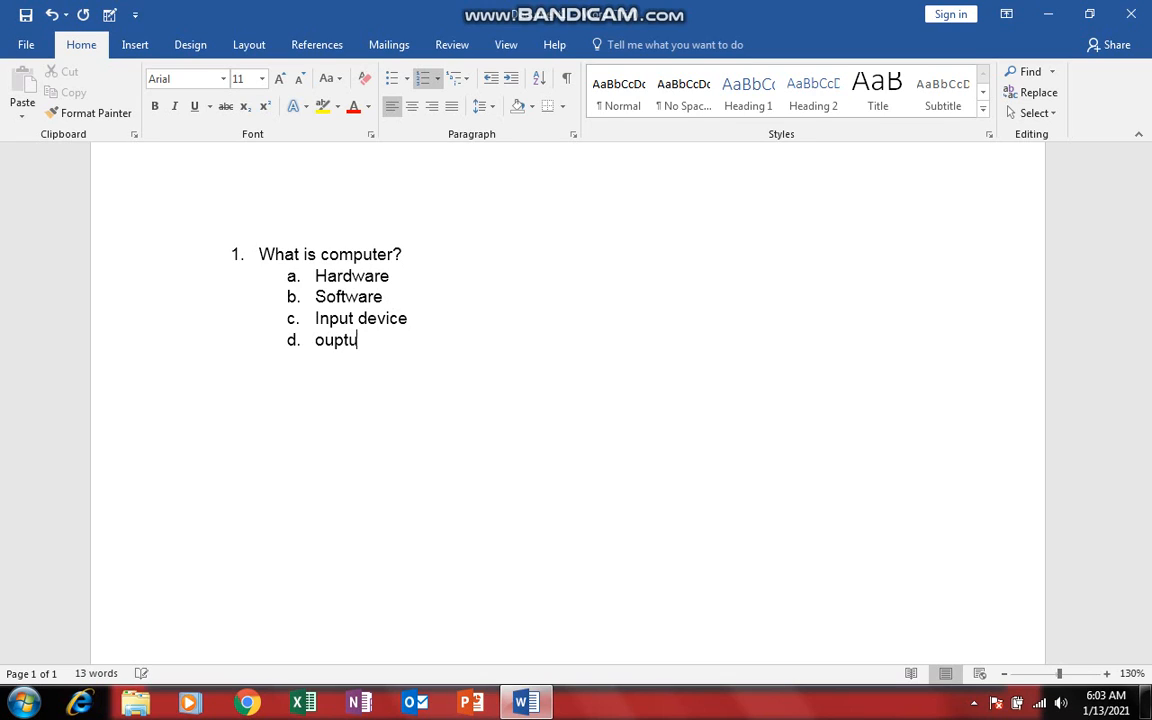
pyautogui.write('t device')
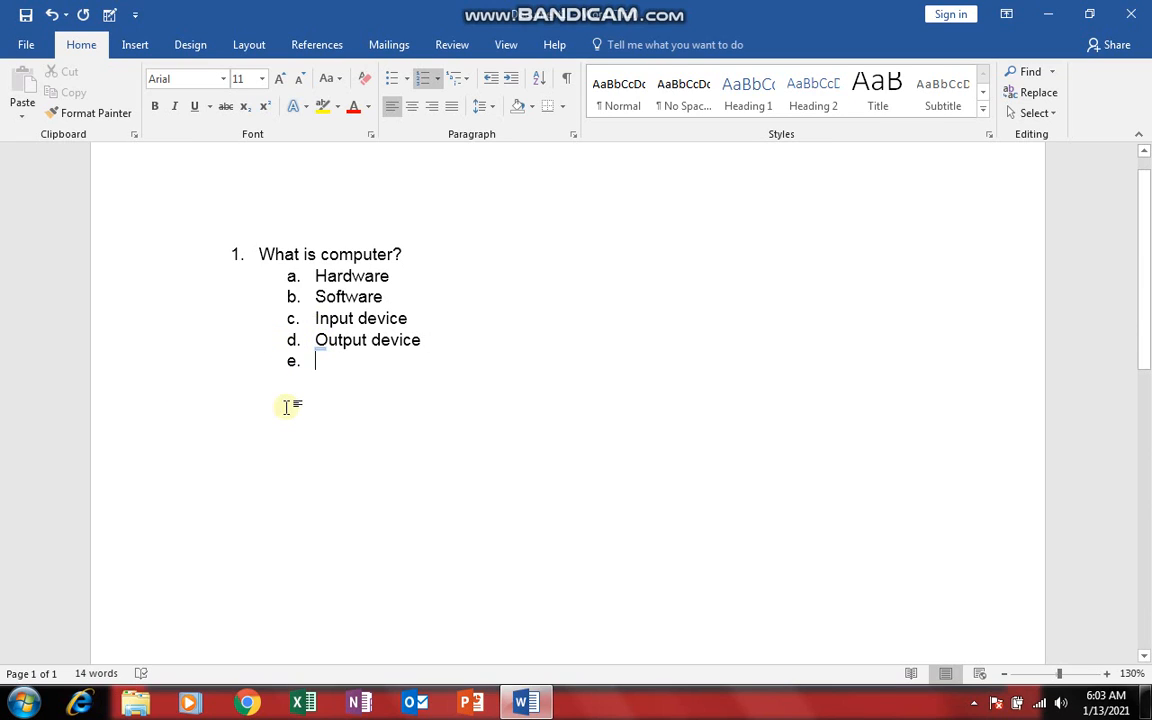
# - Change the empty item below "Output device" to the first list level (1.)
pyautogui.moveTo(250, 252); pyautogui.dragTo(383, 254)
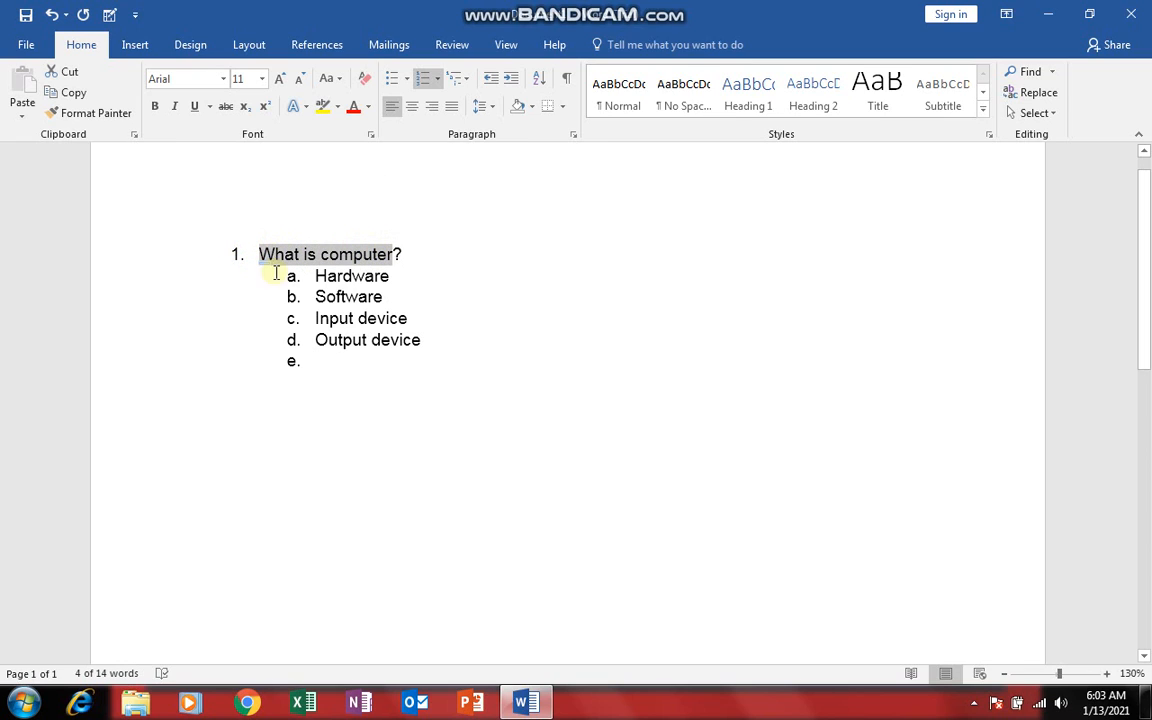
pyautogui.click(306, 380)
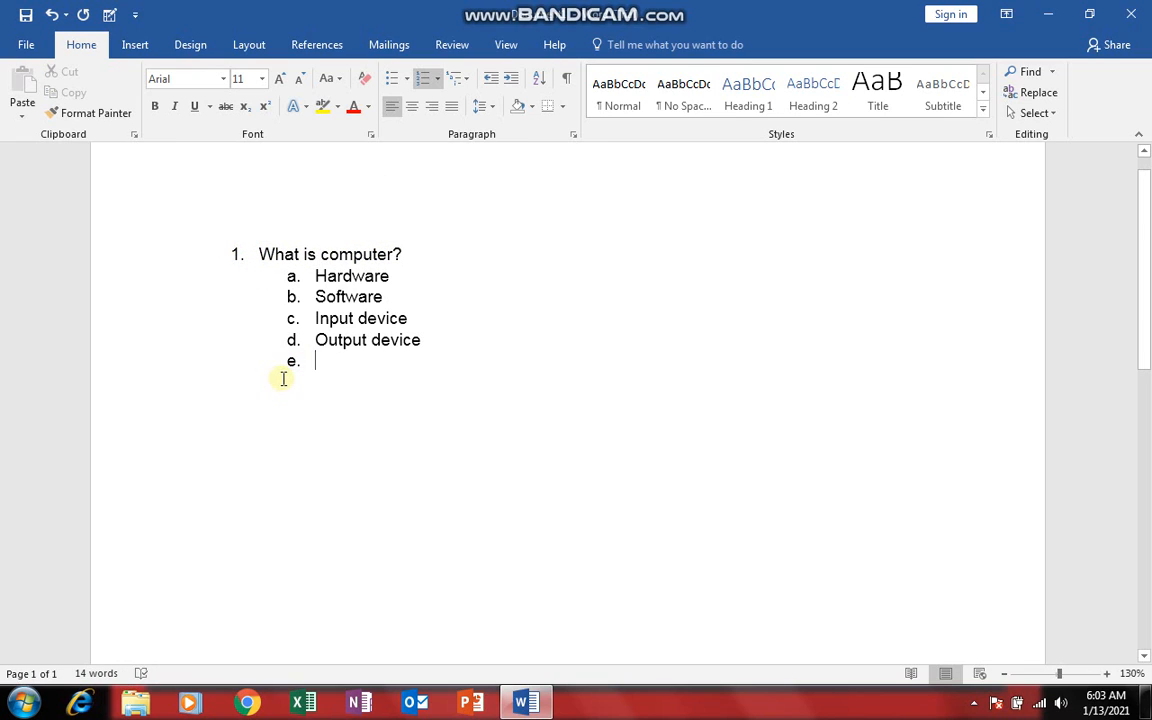
pyautogui.click(453, 86)
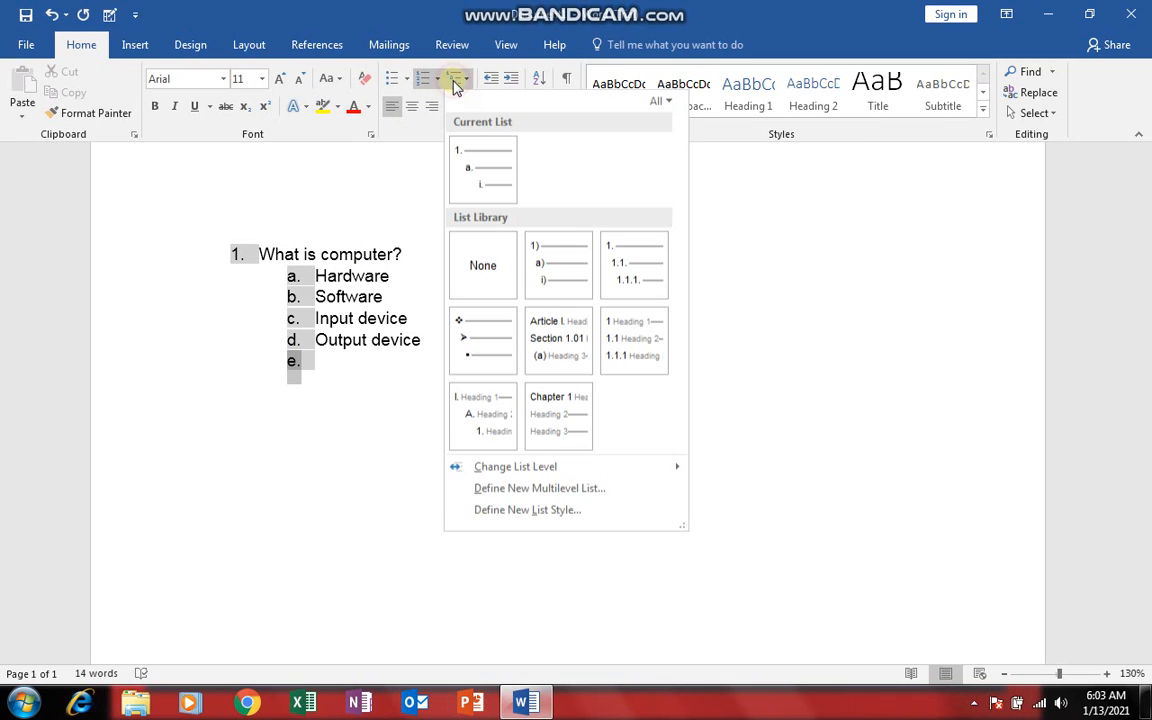
pyautogui.moveTo(508, 476)
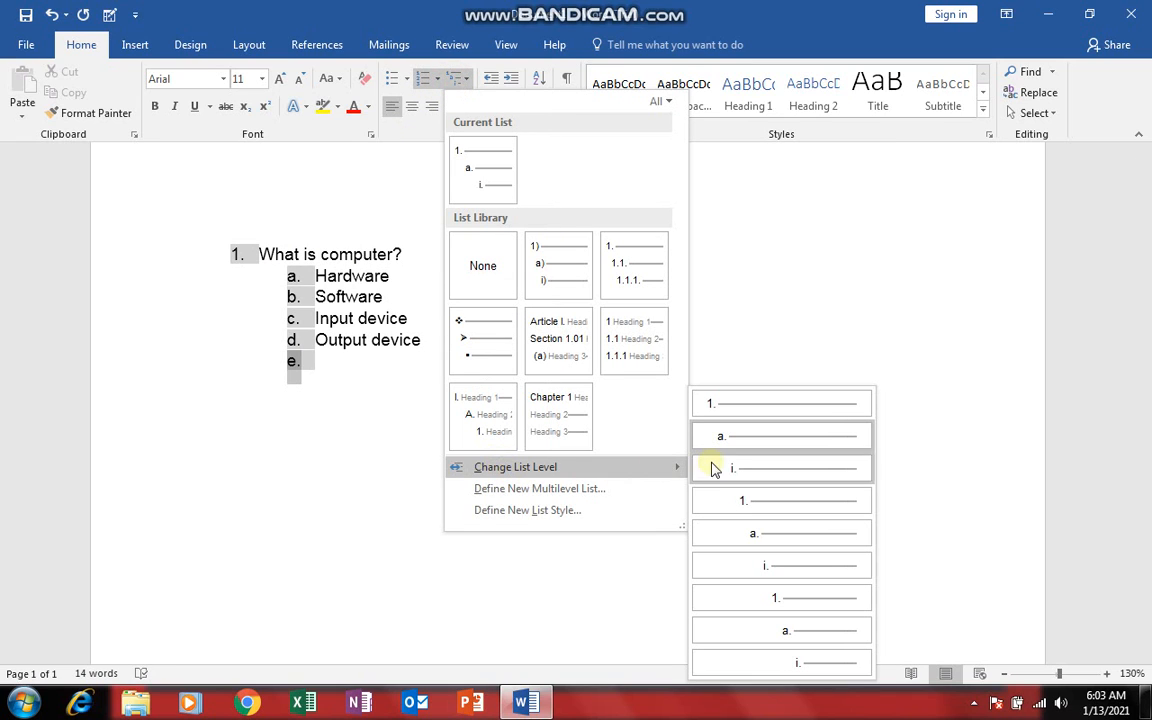
pyautogui.click(755, 408)
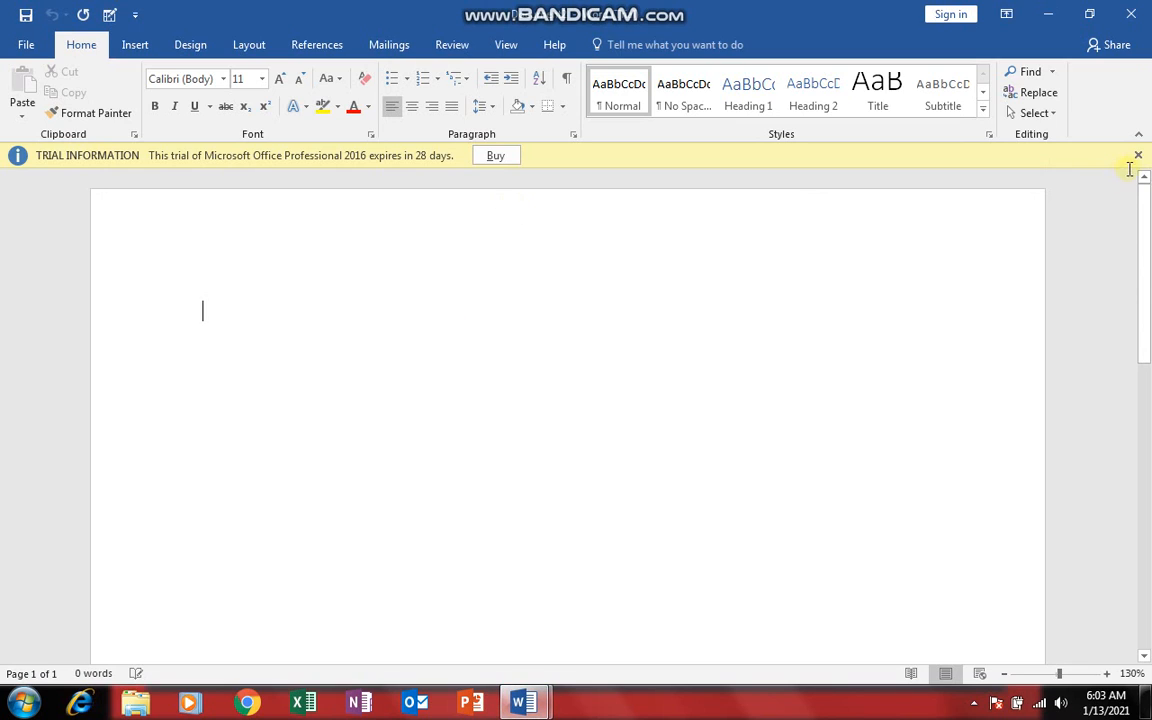
# - Dismiss the trial notice in the blank document and enter "What is computer?" as item 1 of a numbered list
pyautogui.click(1141, 155)
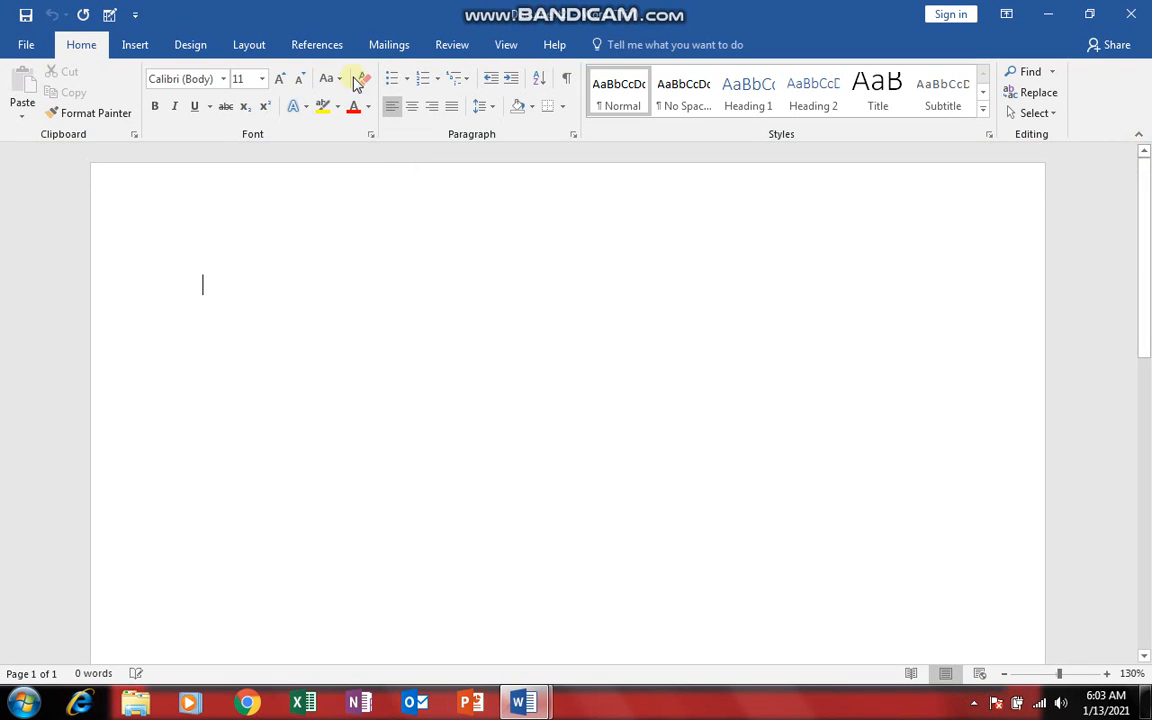
pyautogui.click(512, 80)
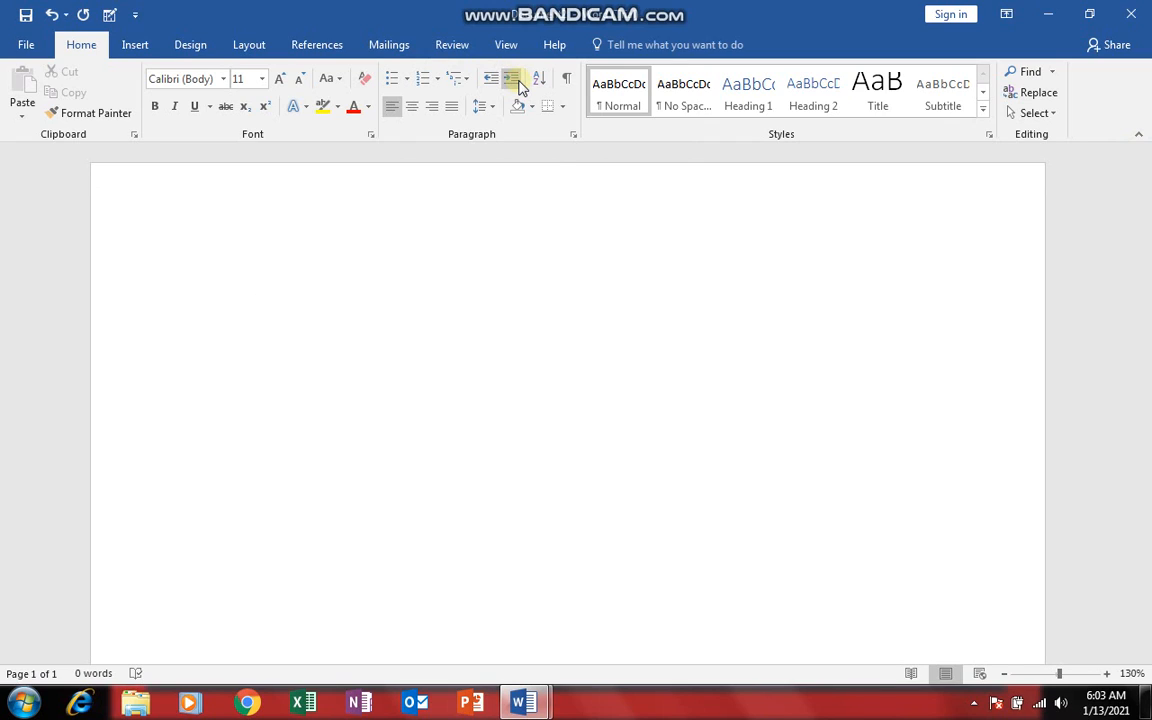
pyautogui.write('What is computer')
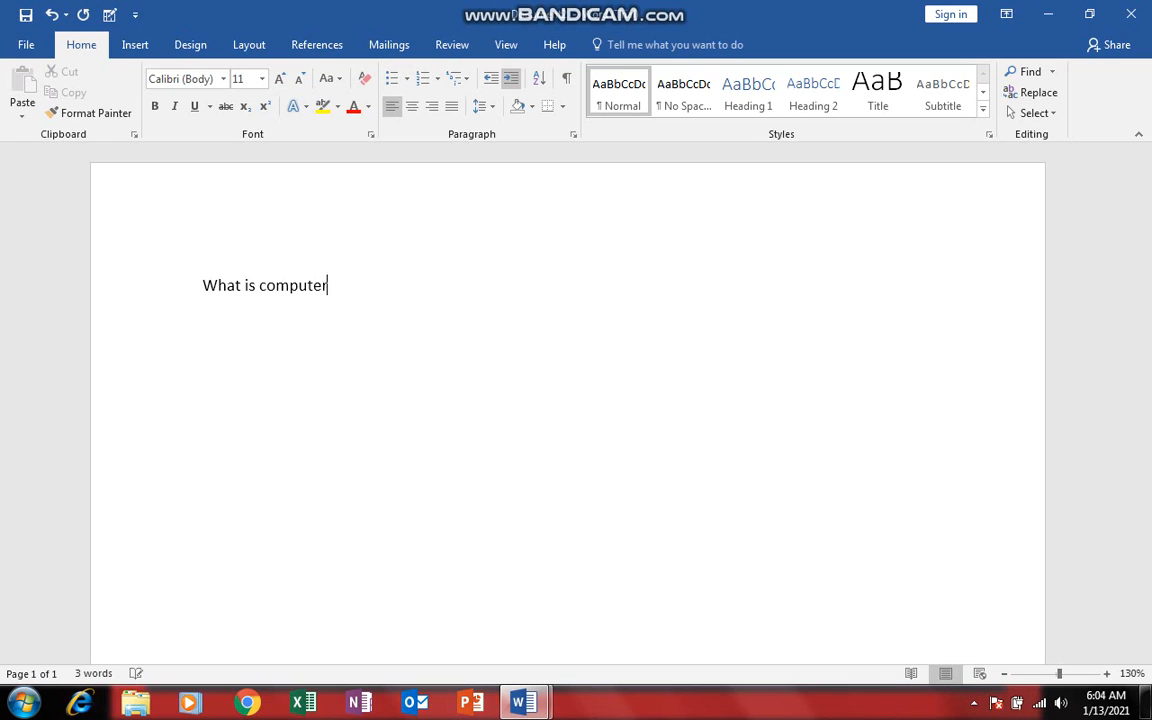
pyautogui.write('?')
pyautogui.click(422, 78)
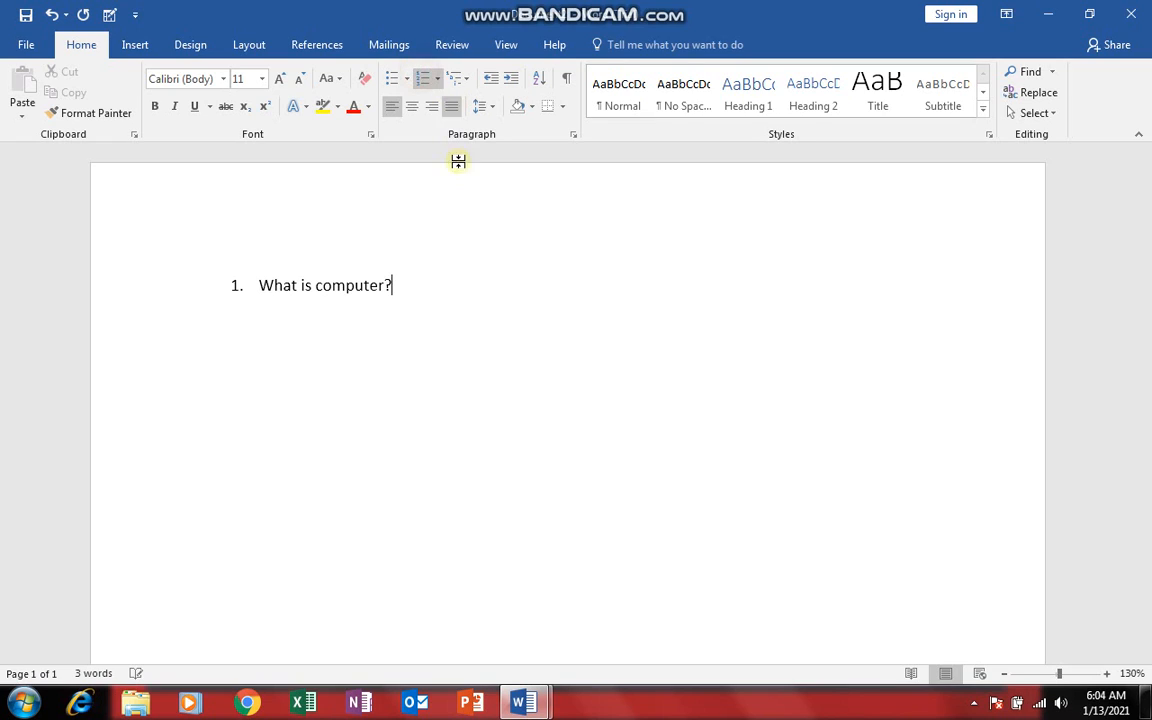
# - Add "Hardware" and "Software" as second-level sub-items a and b under "What is computer?"
pyautogui.press('Return')
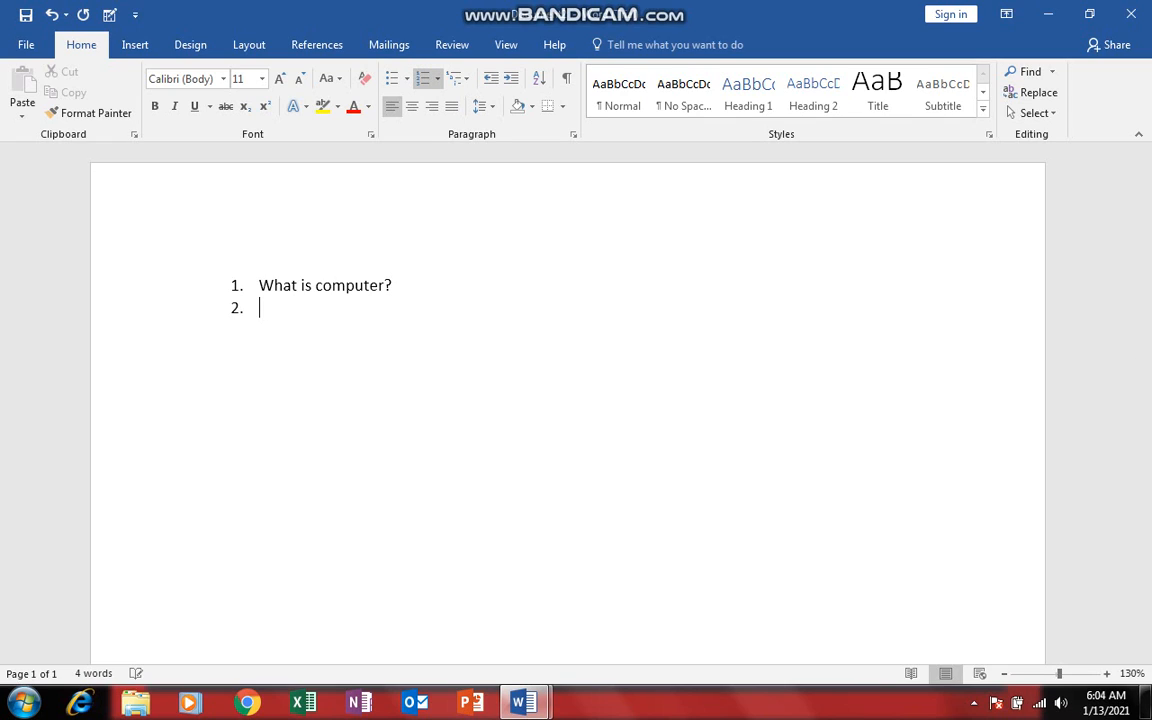
pyautogui.click(512, 80)
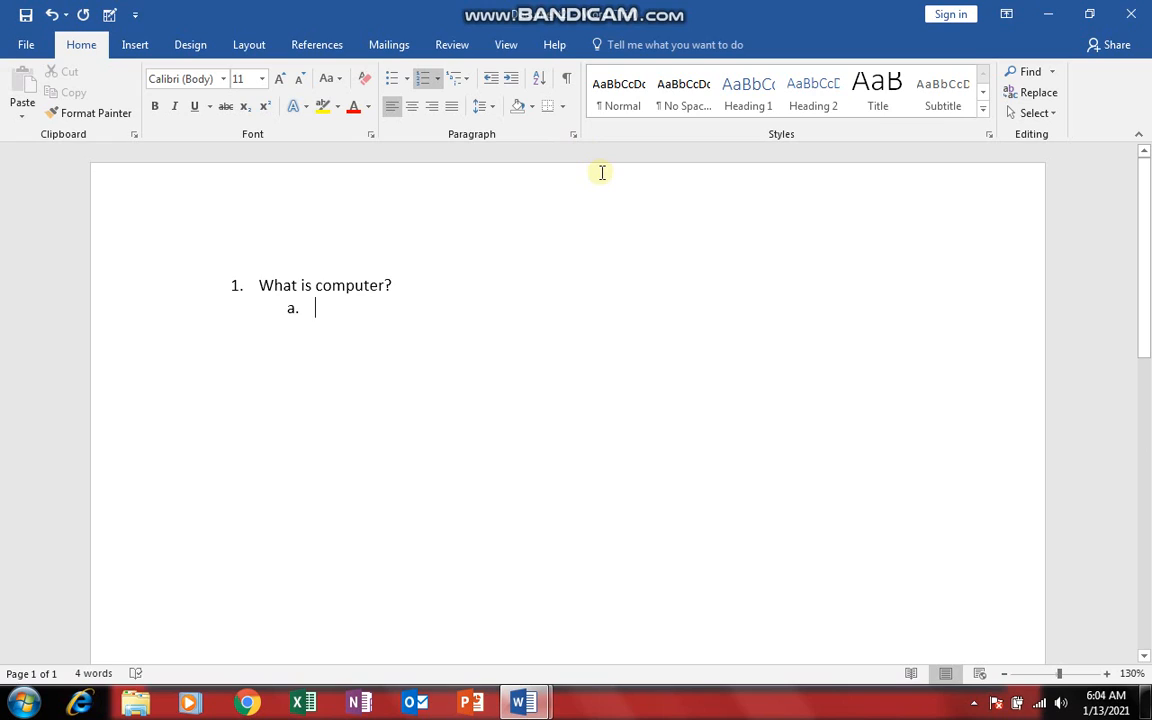
pyautogui.write('ha')
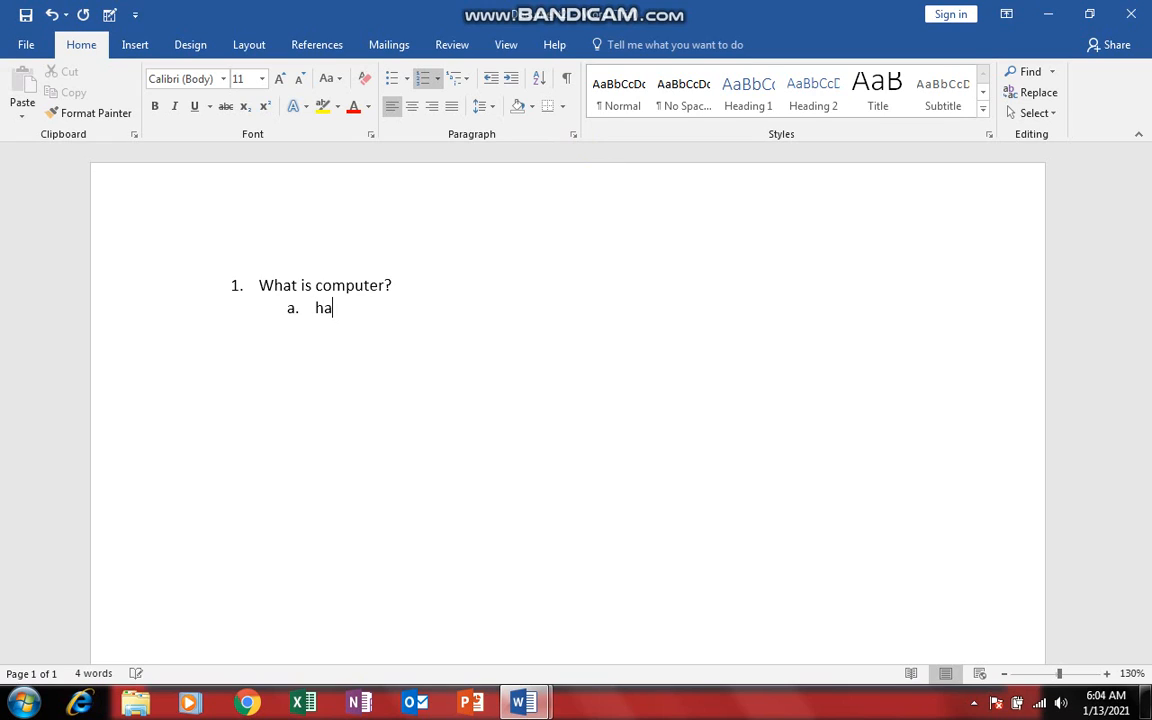
pyautogui.write('rds')
pyautogui.press('BackSpace')
pyautogui.press('BackSpace')
pyautogui.write('dware')
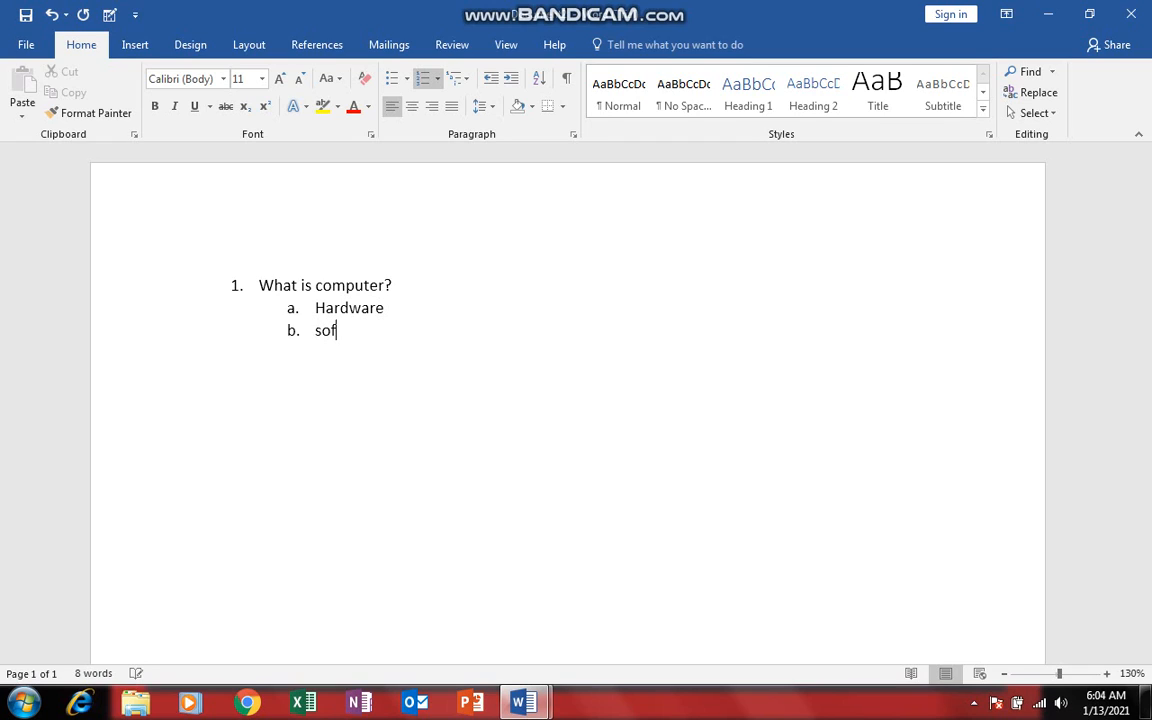
pyautogui.write('are')
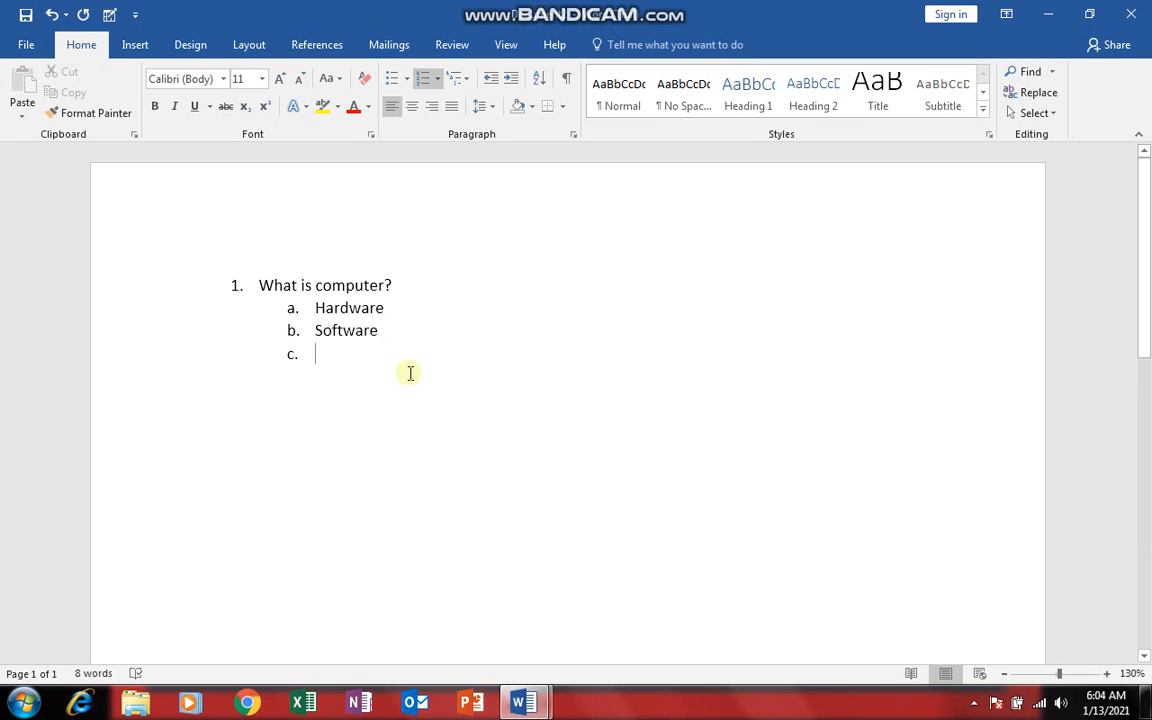
# - Demote the empty item below "Software" to the third list level (i.)
pyautogui.click(316, 308)
pyautogui.moveTo(340, 308); pyautogui.dragTo(381, 308)
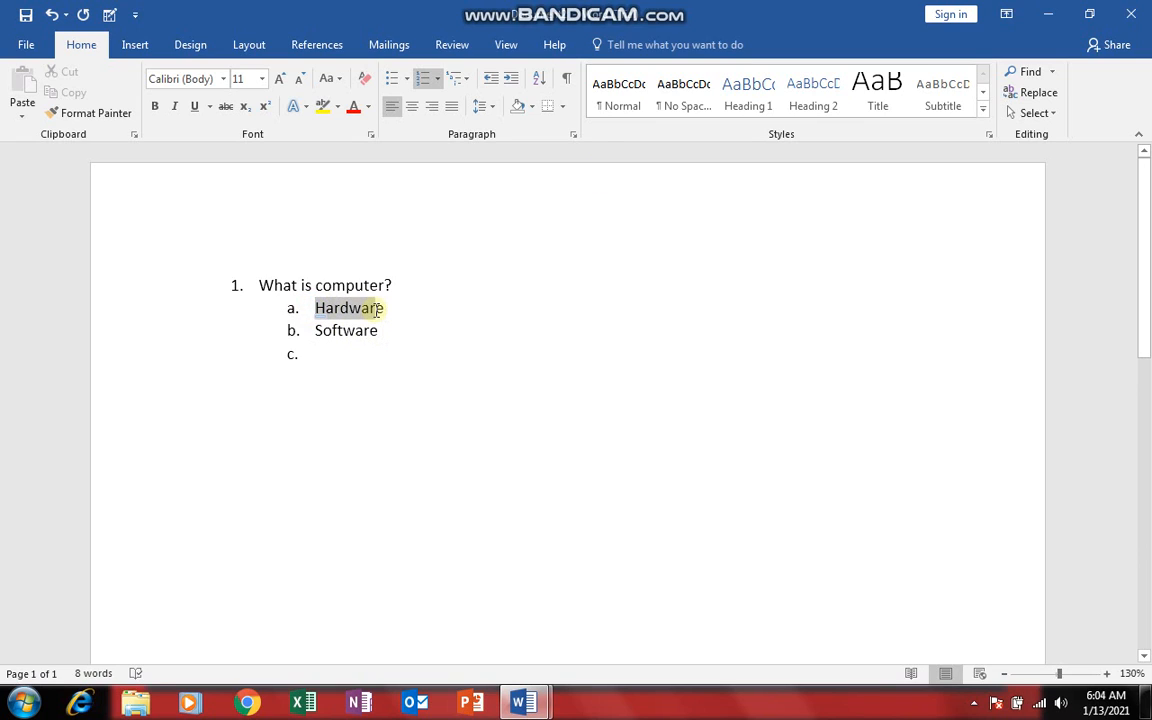
pyautogui.click(322, 356)
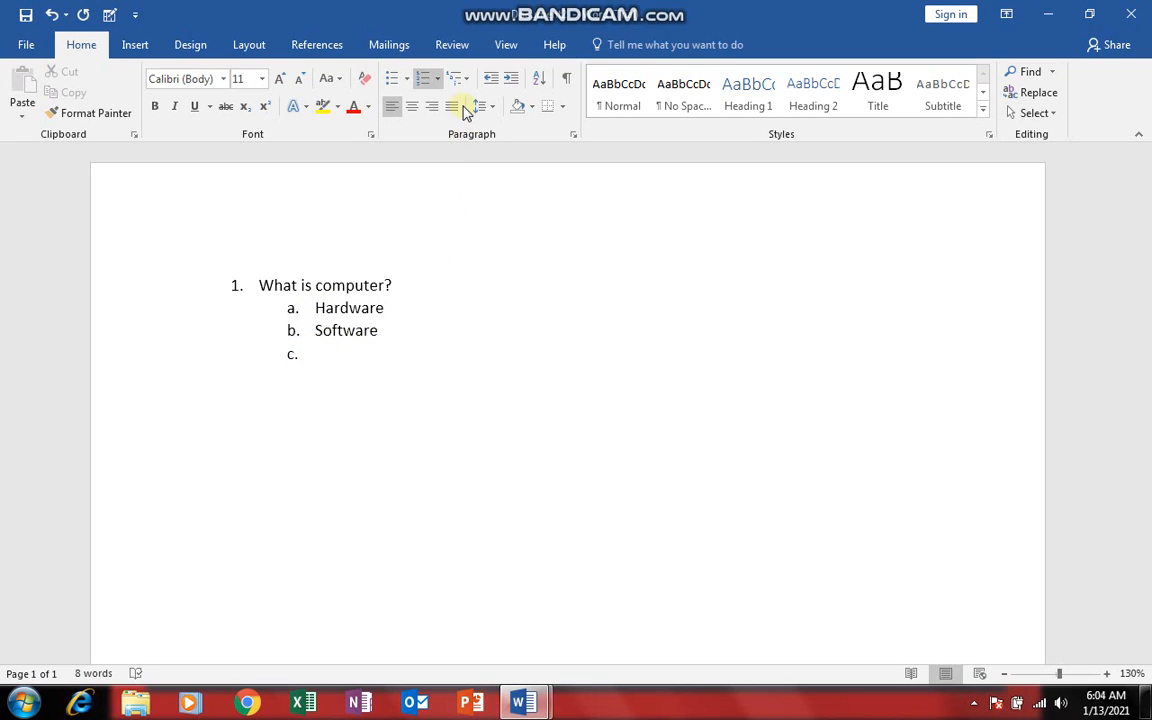
pyautogui.click(511, 80)
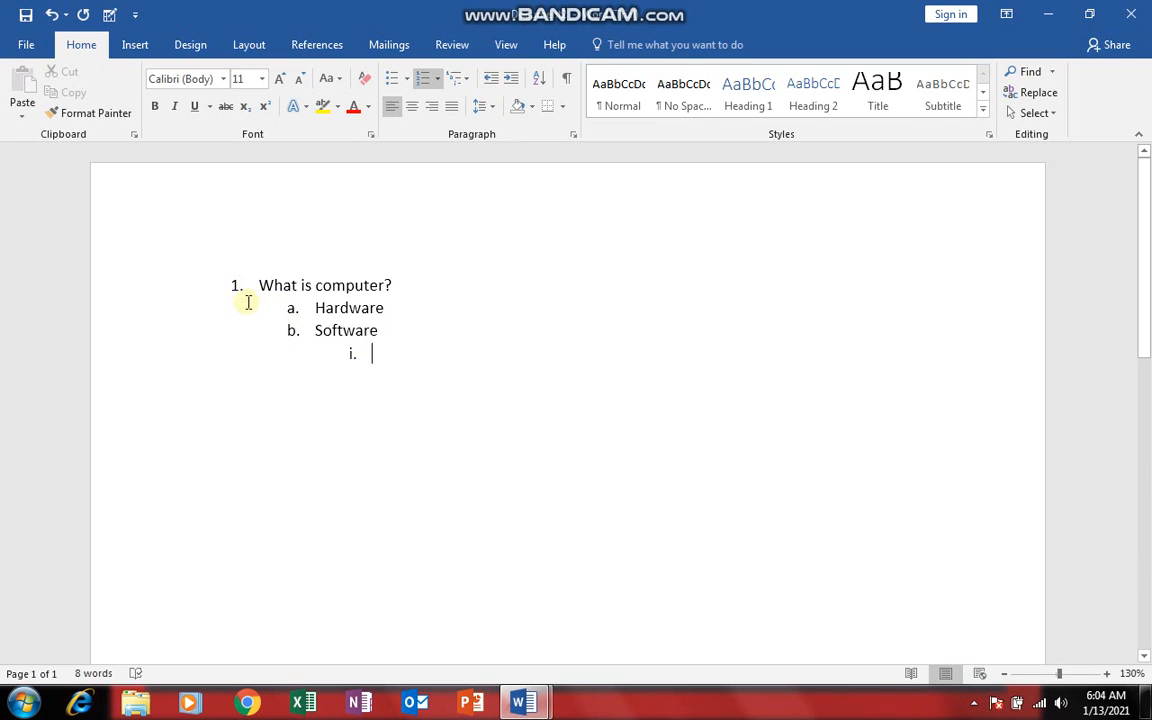
pyautogui.moveTo(257, 285); pyautogui.dragTo(420, 283)
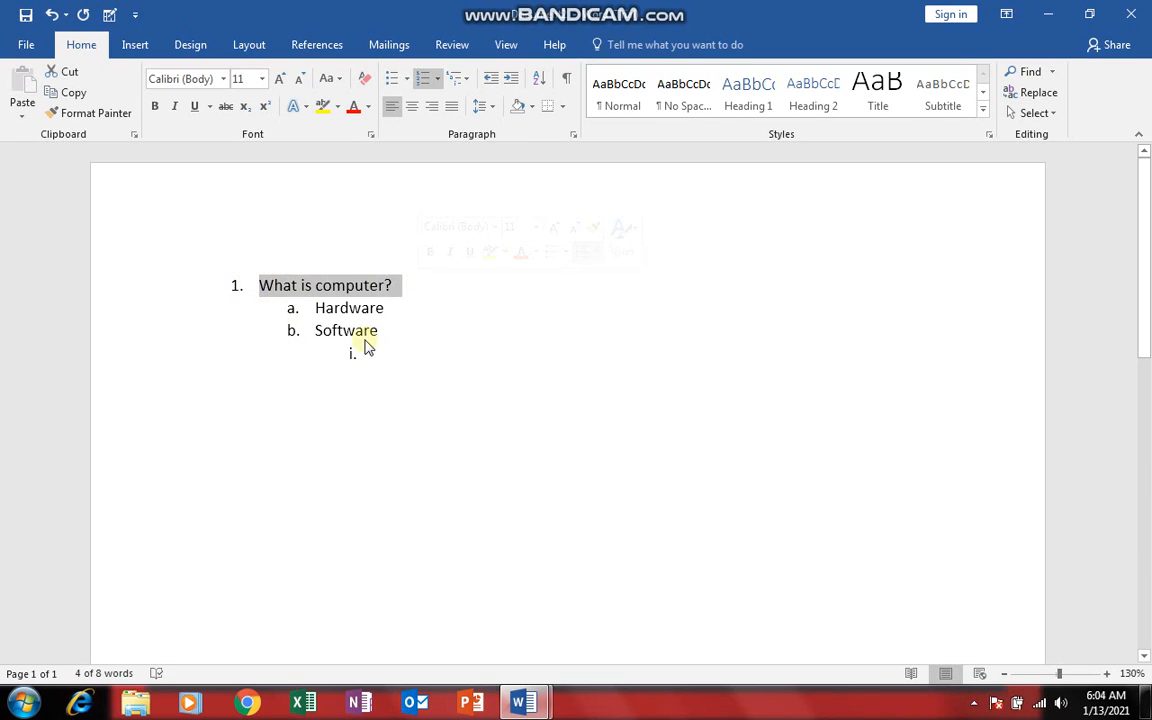
pyautogui.click(362, 356)
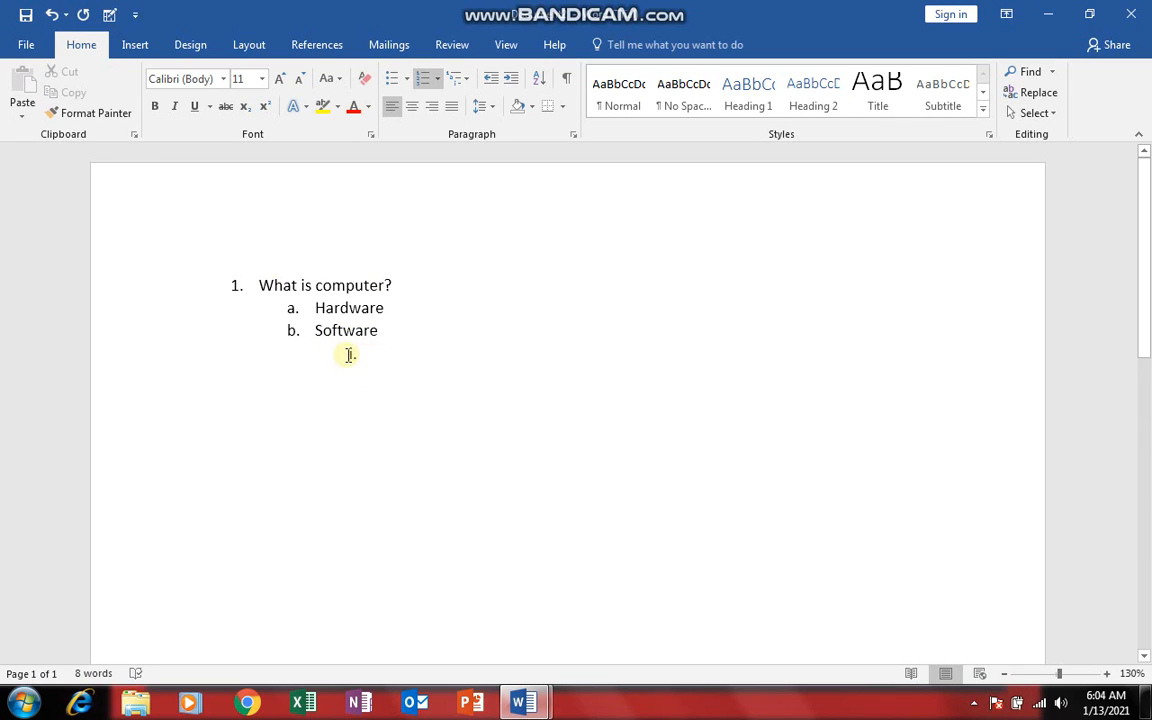
# - Enter "Input device" and "Output device" as third-level items i and ii under "Software"
pyautogui.write('input')
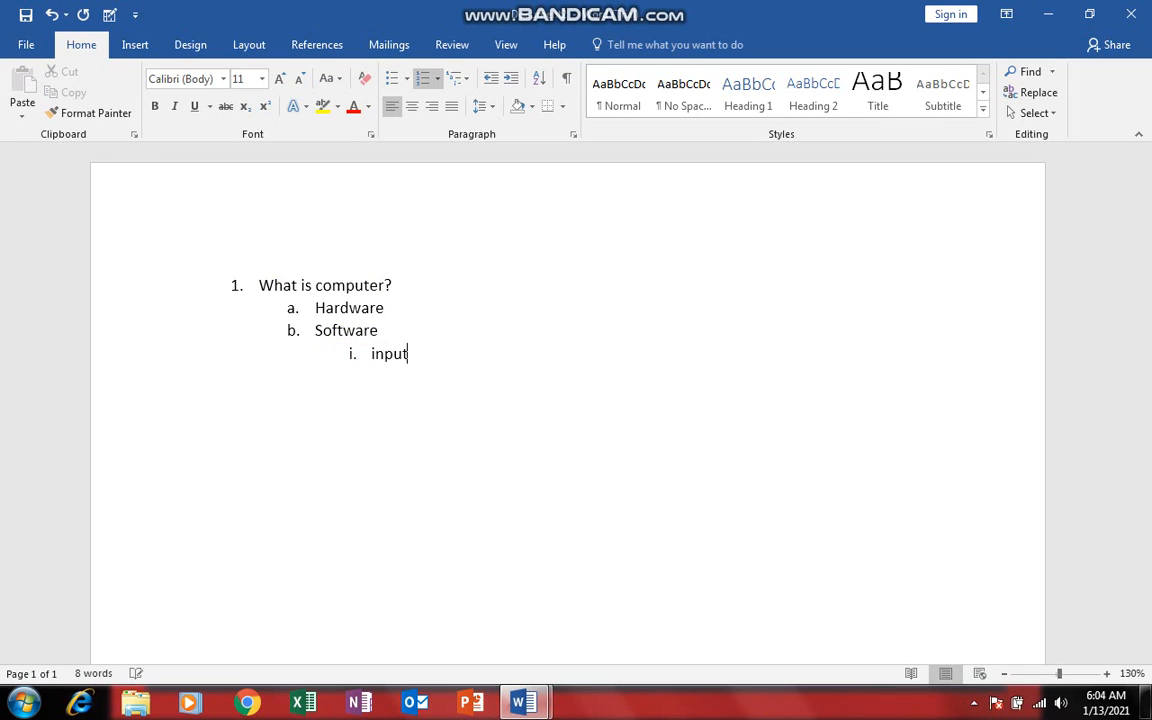
pyautogui.write('er')
pyautogui.press('BackSpace')
pyautogui.press('BackSpace')
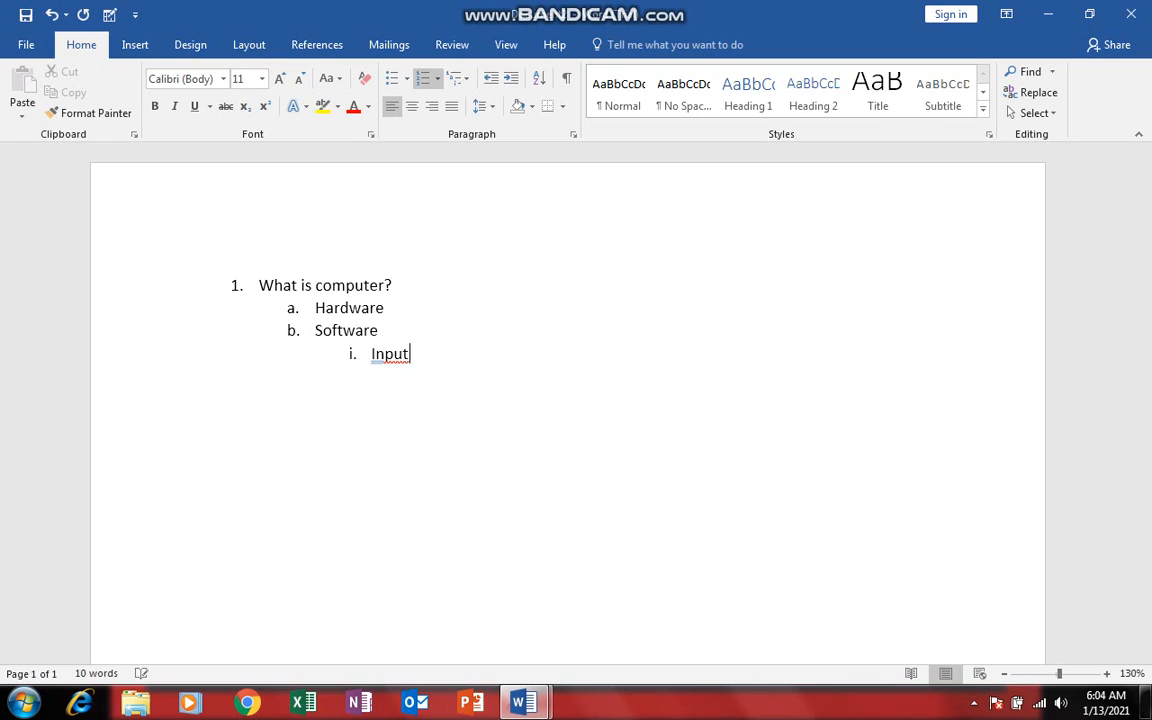
pyautogui.write('device')
pyautogui.press('Return')
pyautogui.write('outpute')
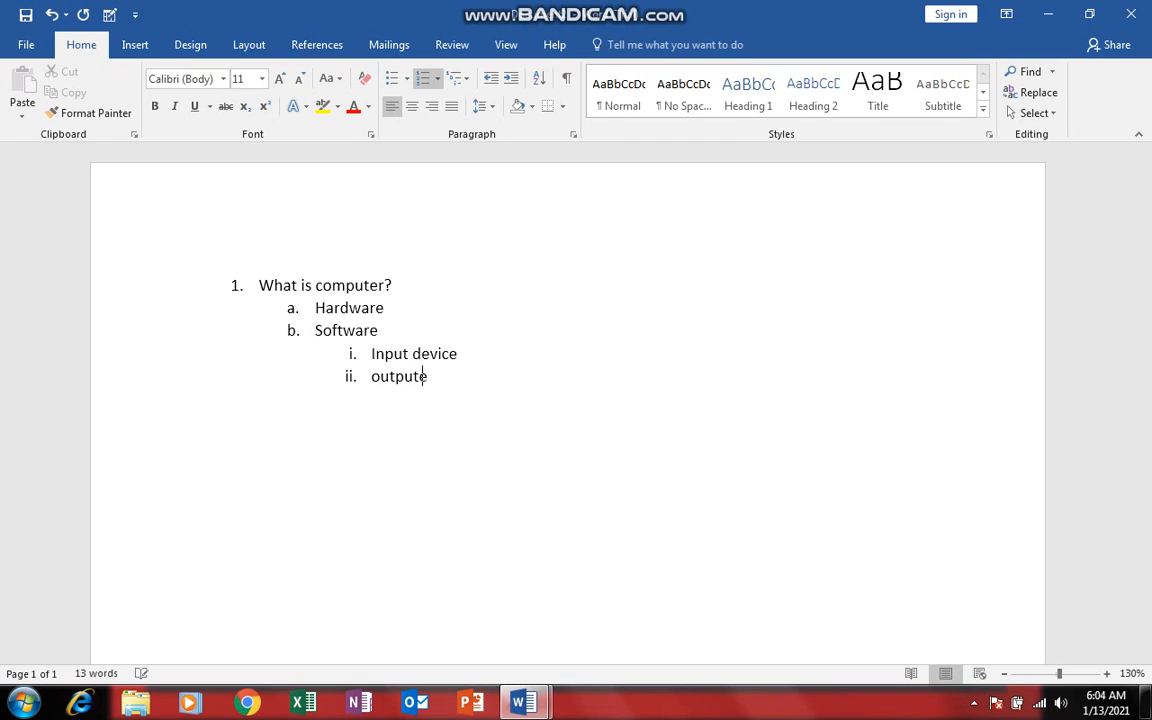
pyautogui.press('BackSpace')
pyautogui.write('device')
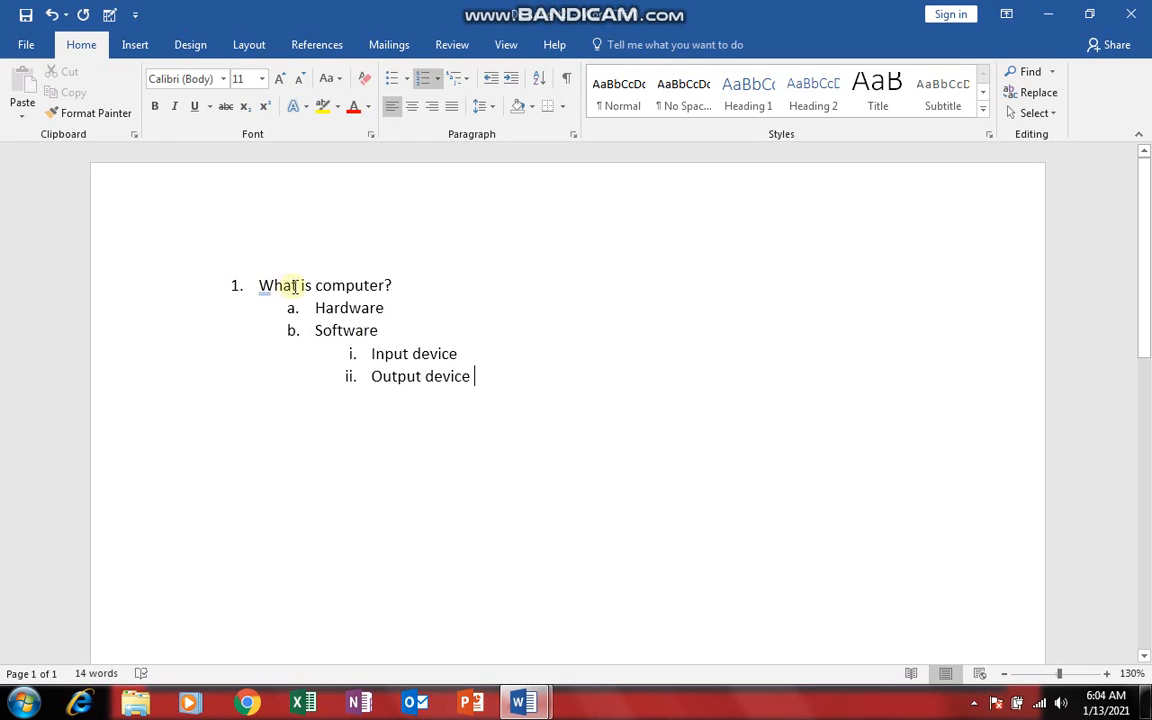
# - Examine the list's three levels: the main item, the lettered sub-items and the Roman-numbered sub-items
pyautogui.moveTo(312, 308); pyautogui.dragTo(383, 329)
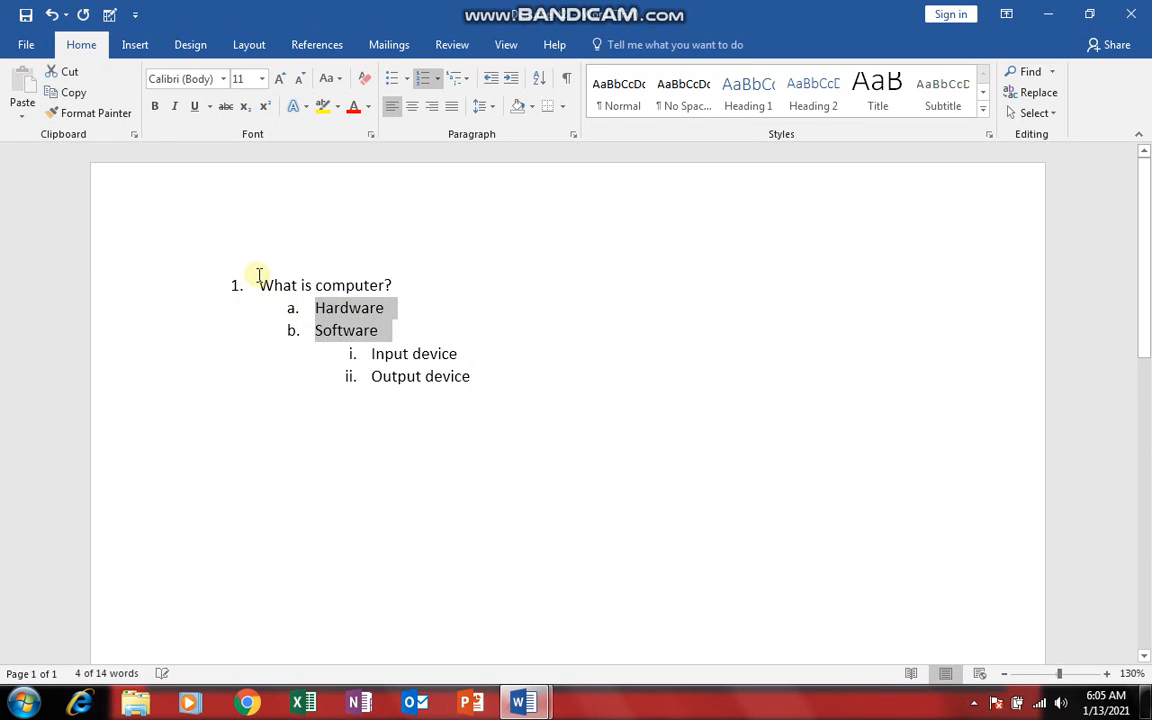
pyautogui.moveTo(259, 285); pyautogui.dragTo(391, 285)
pyautogui.click(410, 353)
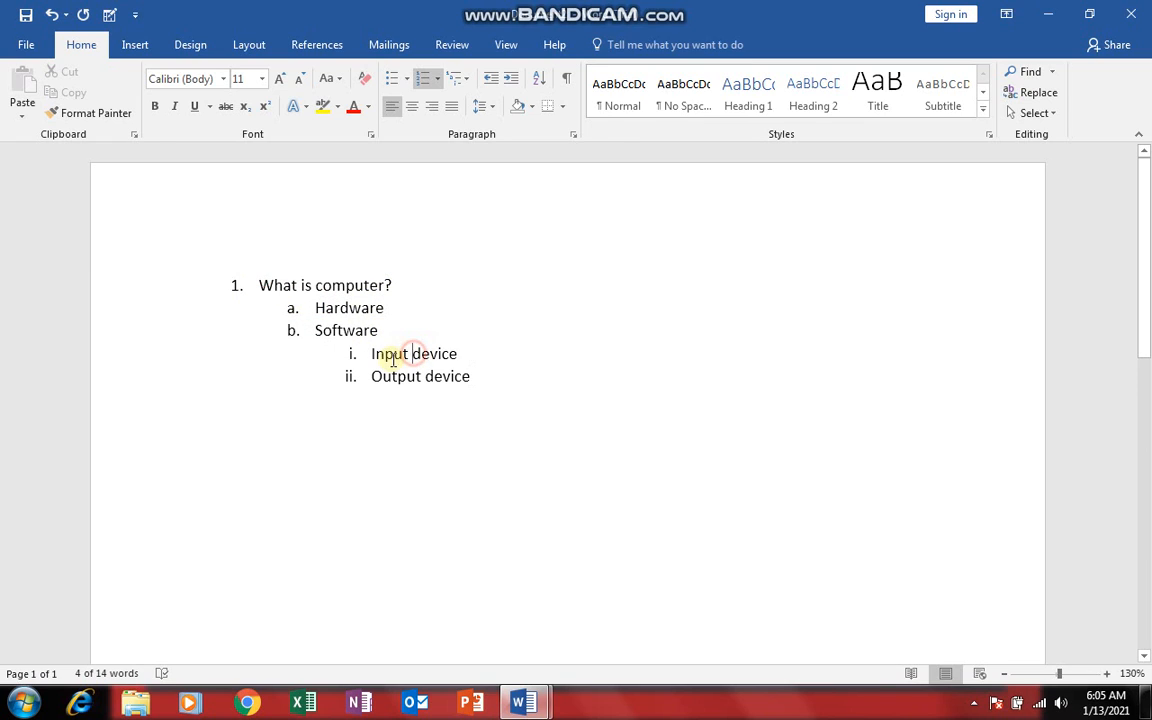
pyautogui.moveTo(376, 354); pyautogui.dragTo(442, 357)
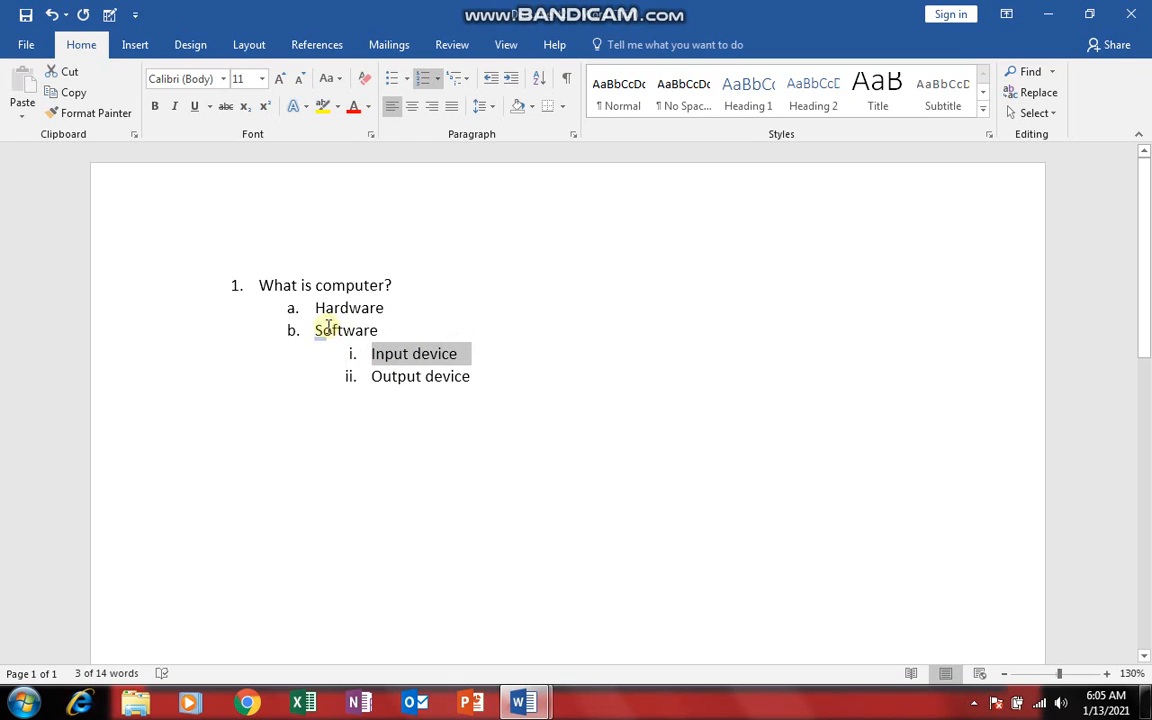
pyautogui.moveTo(315, 308); pyautogui.dragTo(360, 308)
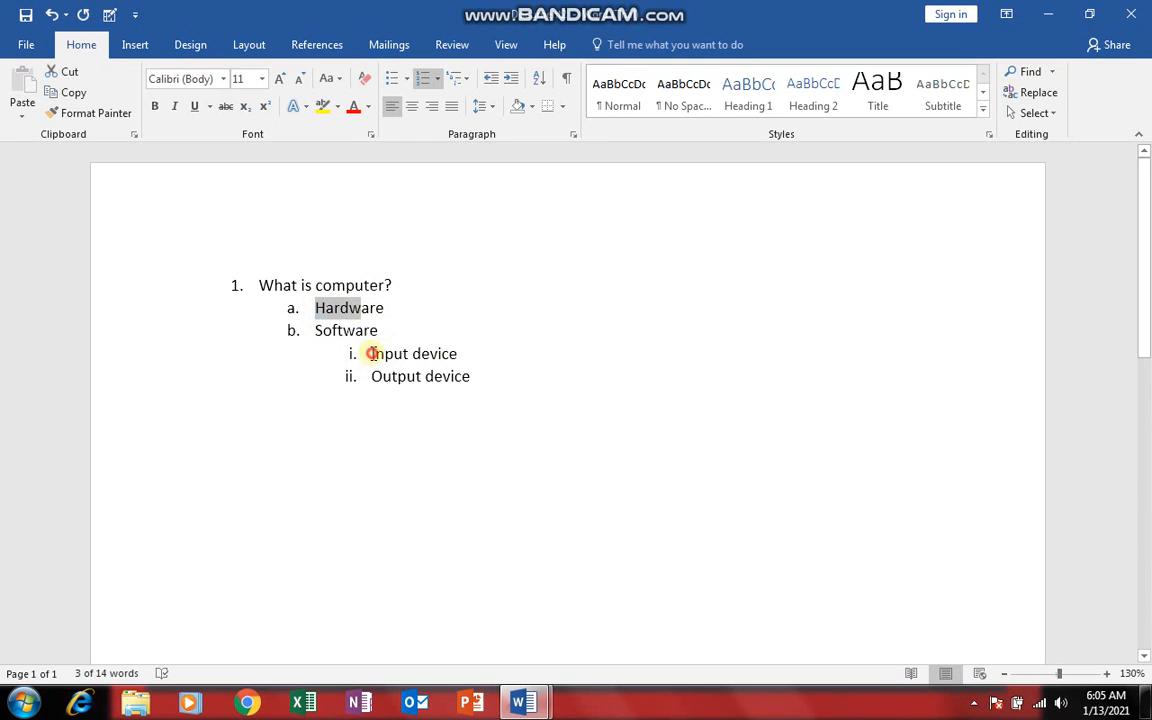
pyautogui.click(371, 353)
# - Add an empty item below "Output device" and promote it to the second list level (c.)
pyautogui.click(499, 386)
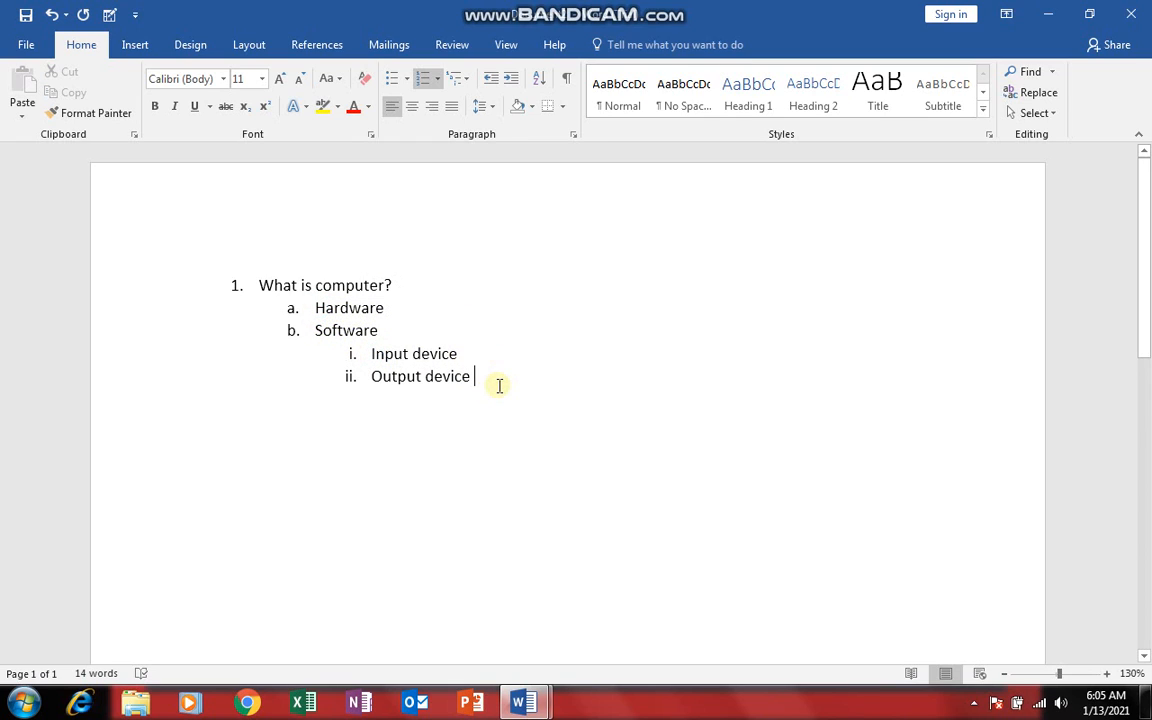
pyautogui.press('Return')
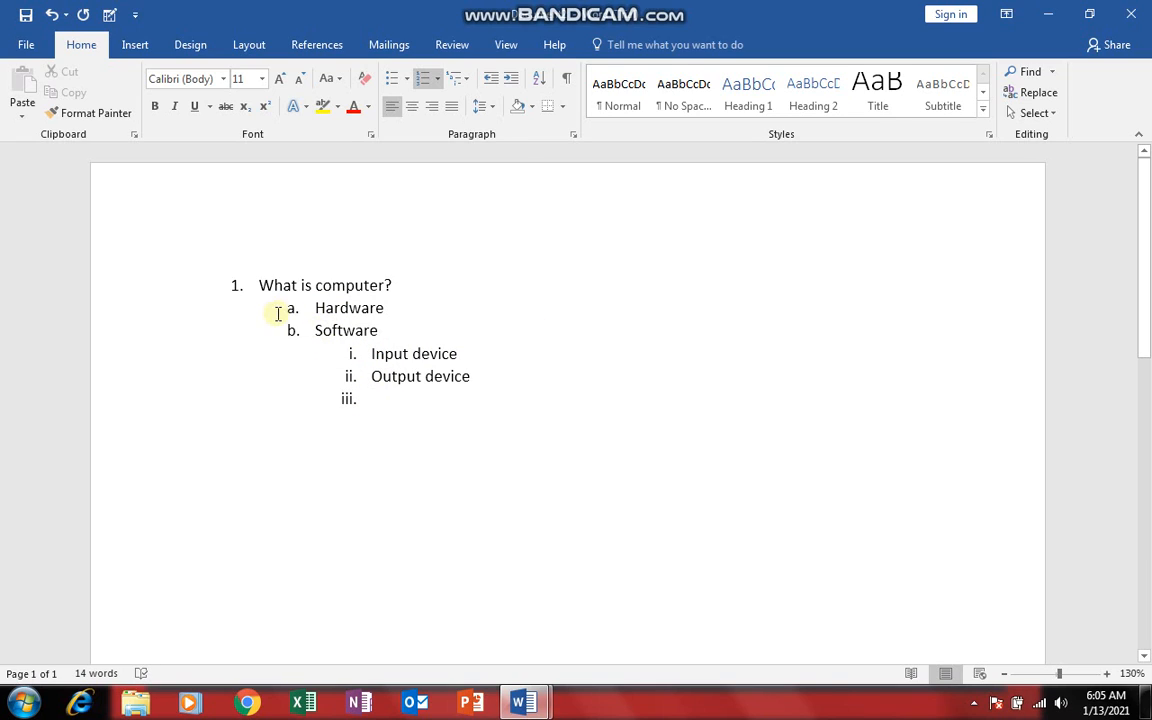
pyautogui.moveTo(313, 331); pyautogui.dragTo(370, 340)
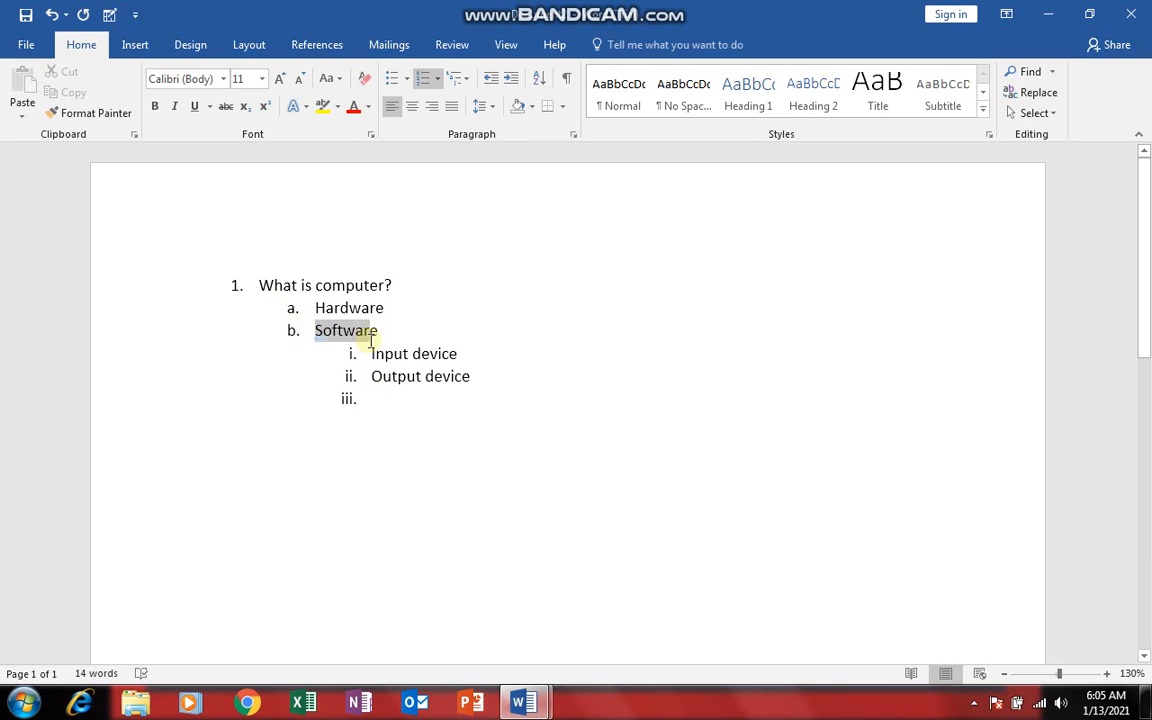
pyautogui.doubleClick(326, 425)
pyautogui.click(376, 400)
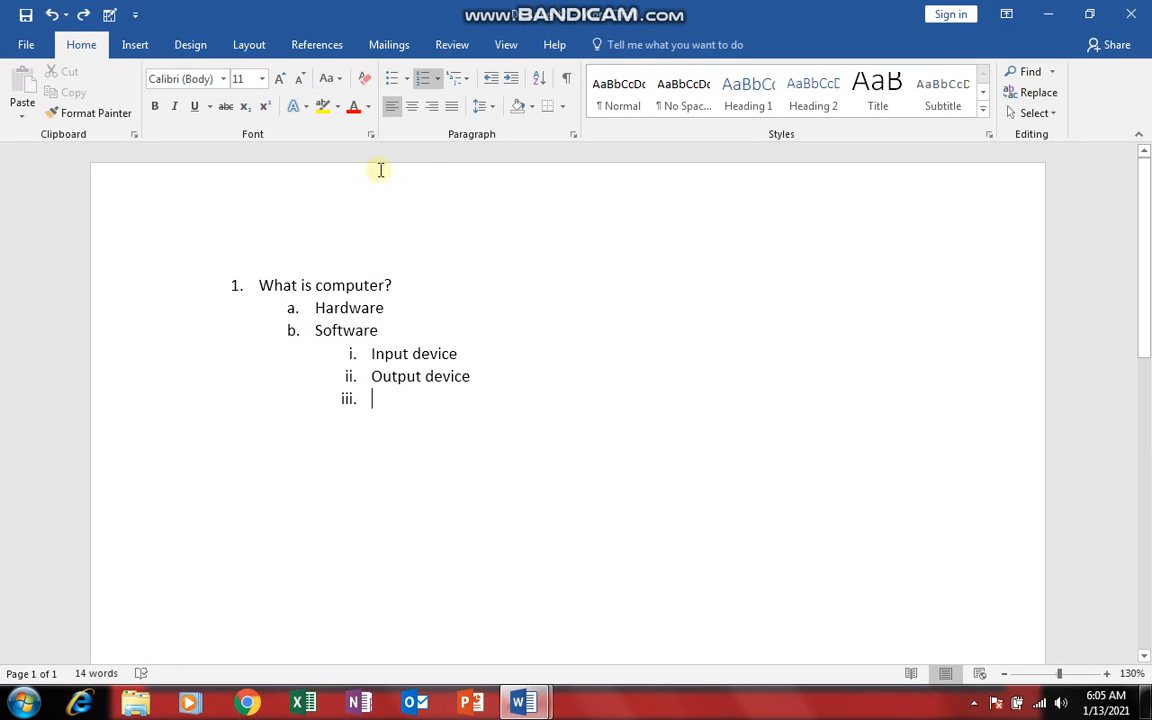
pyautogui.click(494, 86)
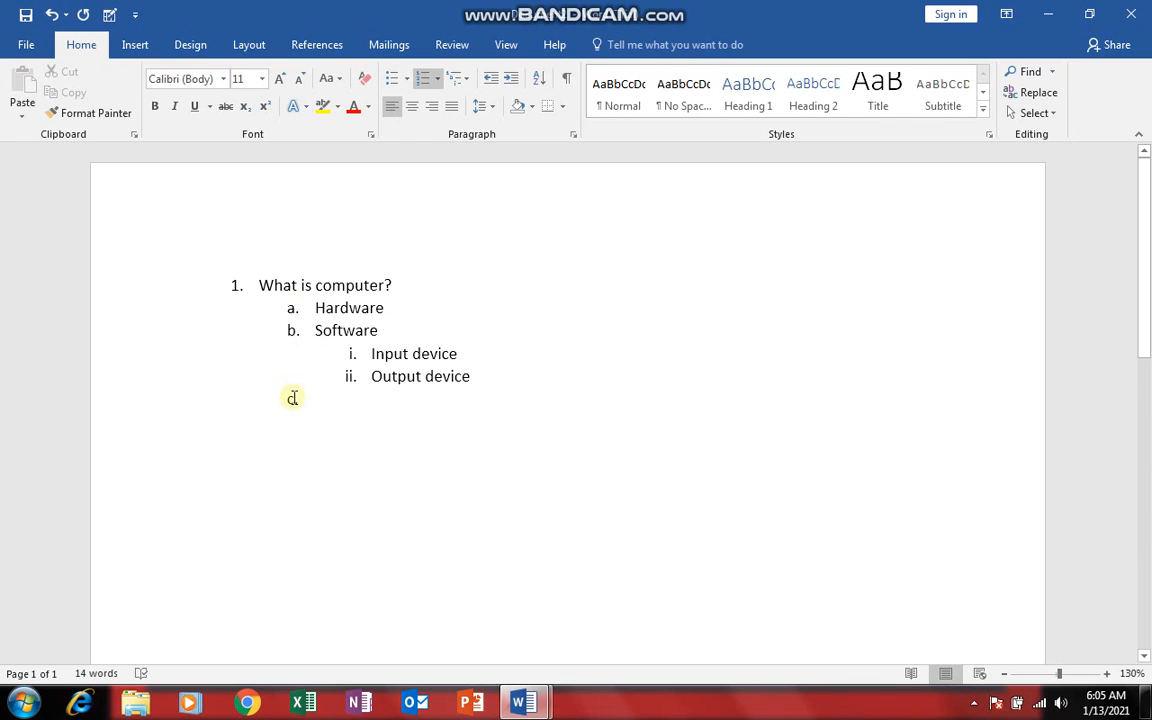
# - Promote the empty item below "Output device" to the first list level, and create a new blank document without the trial notice
pyautogui.click(491, 78)
pyautogui.hotkey('ctrl', 'n')
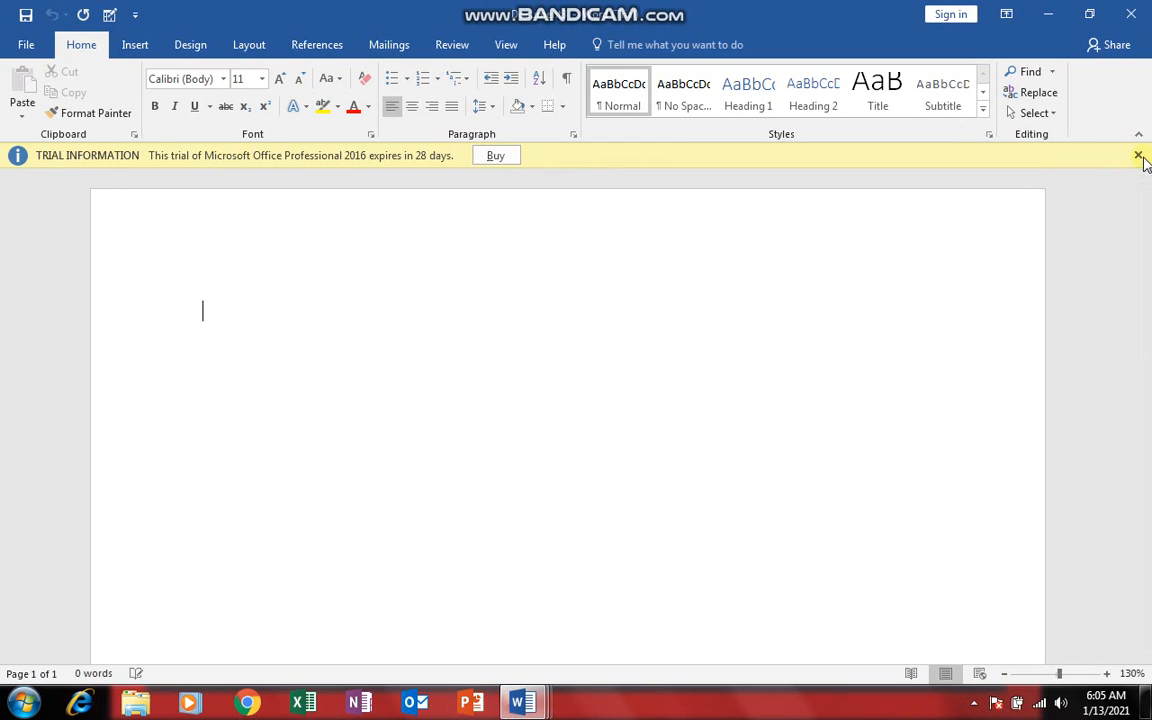
pyautogui.click(1138, 156)
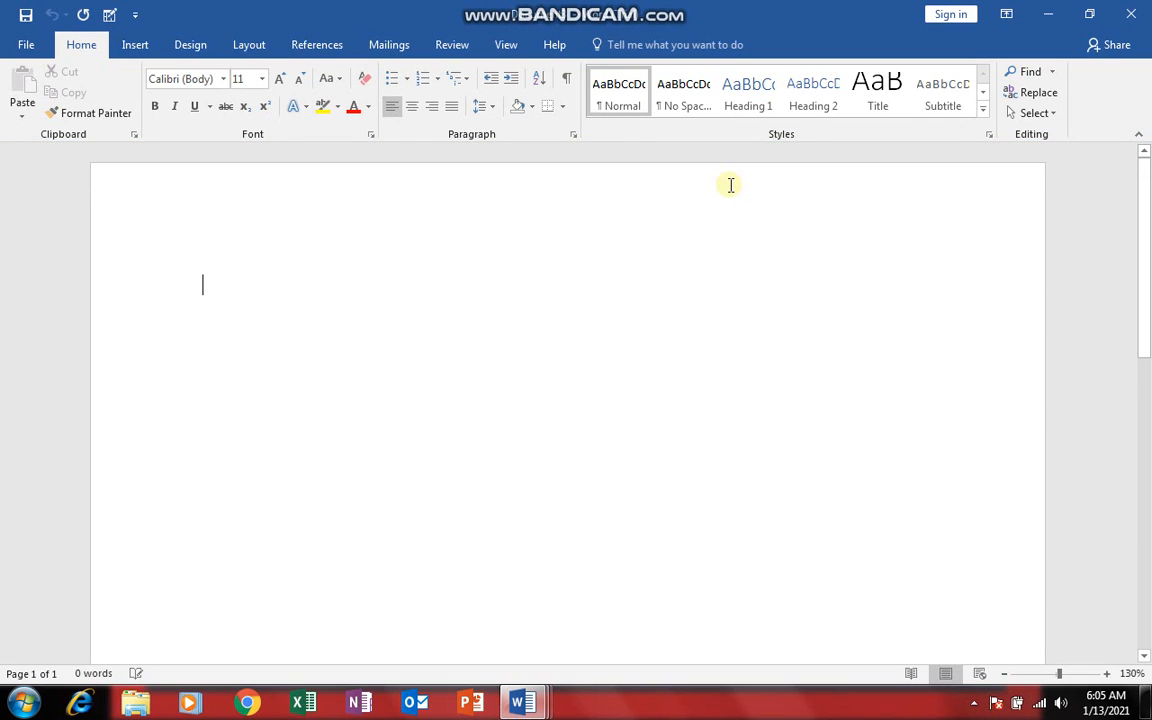
# - Enter four people's first names in the blank document, each in its own paragraph
pyautogui.write('yasir')
pyautogui.press('Return')
pyautogui.write('Shakir')
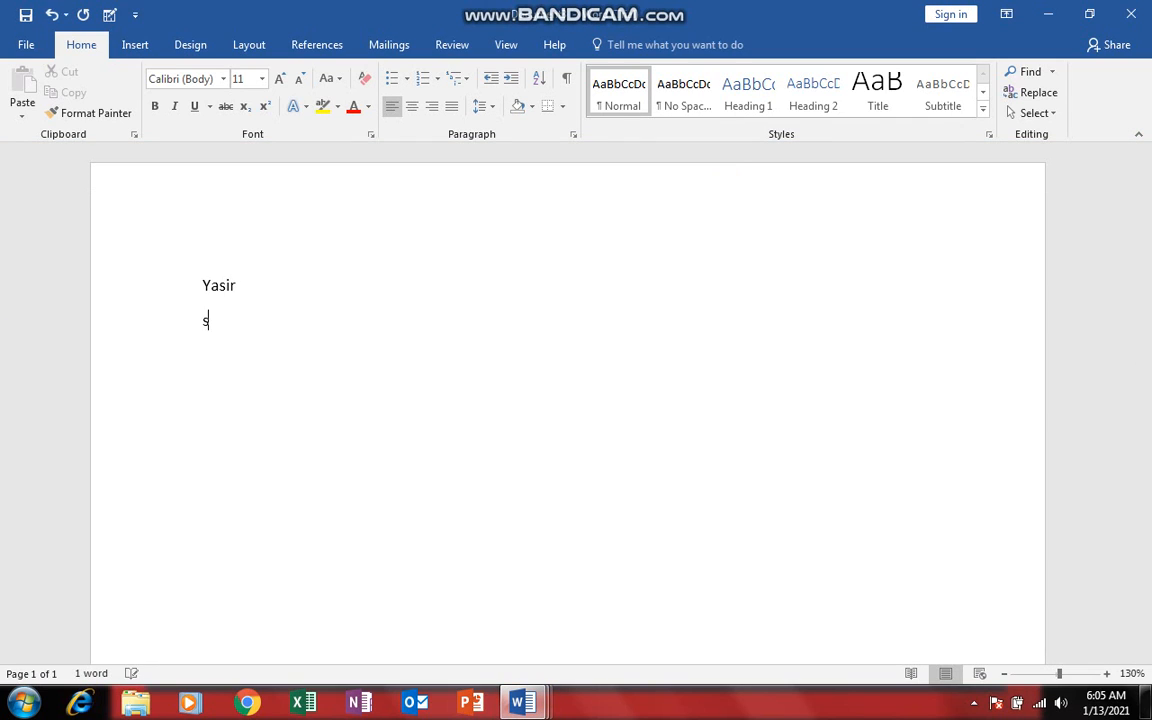
pyautogui.press('Return')
pyautogui.write('baser')
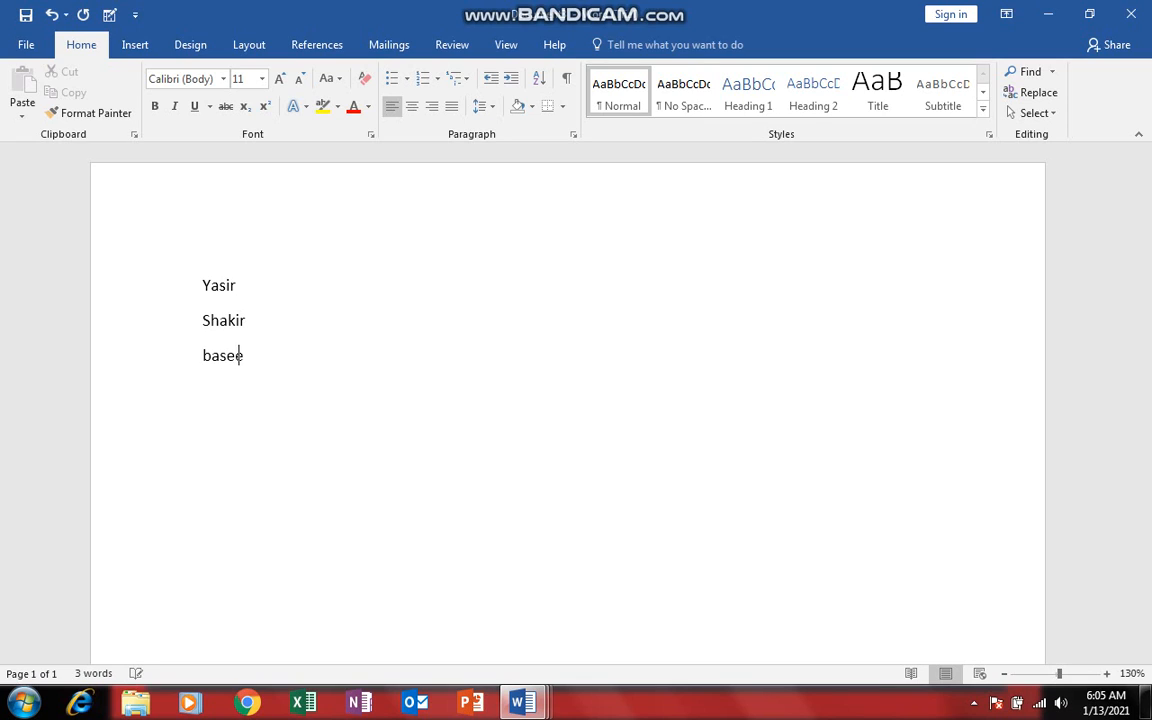
pyautogui.press('Return')
pyautogui.write('zahid')
pyautogui.press('Return')
# - Extend the list with three more first names, one per paragraph, bringing it to seven
pyautogui.write('m')
pyautogui.press('BackSpace')
pyautogui.write('na')
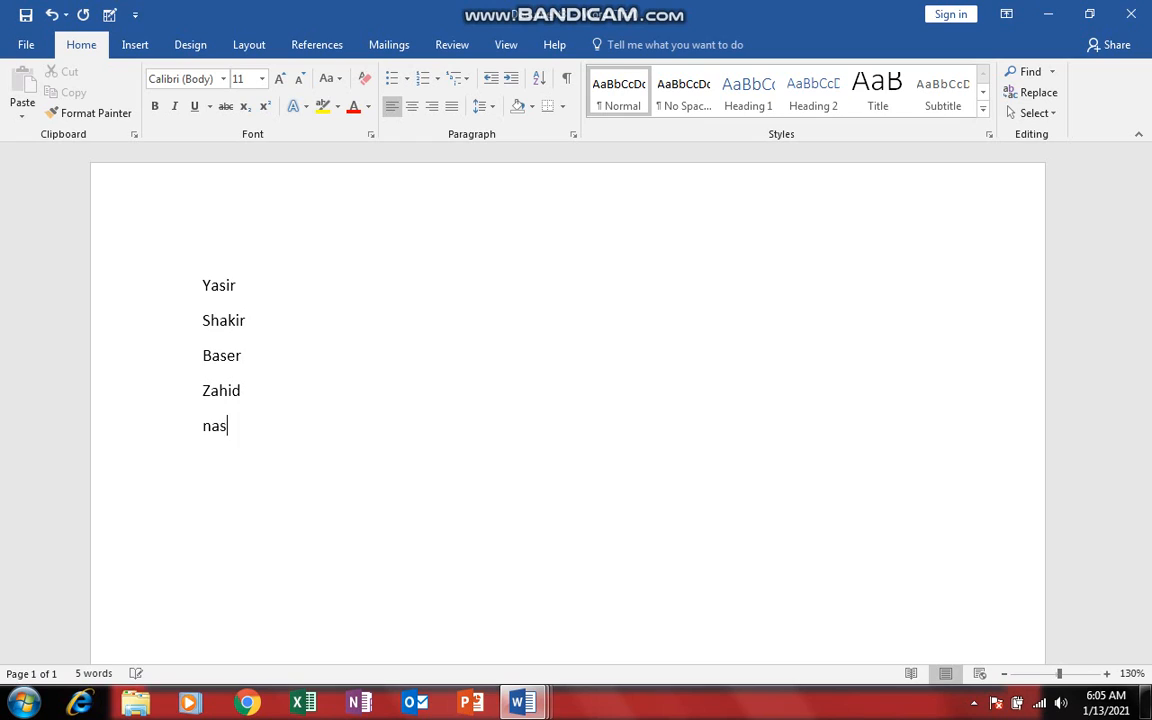
pyautogui.write('deem')
pyautogui.press('Return')
pyautogui.write('wajid')
pyautogui.press('Return')
pyautogui.write('ka')
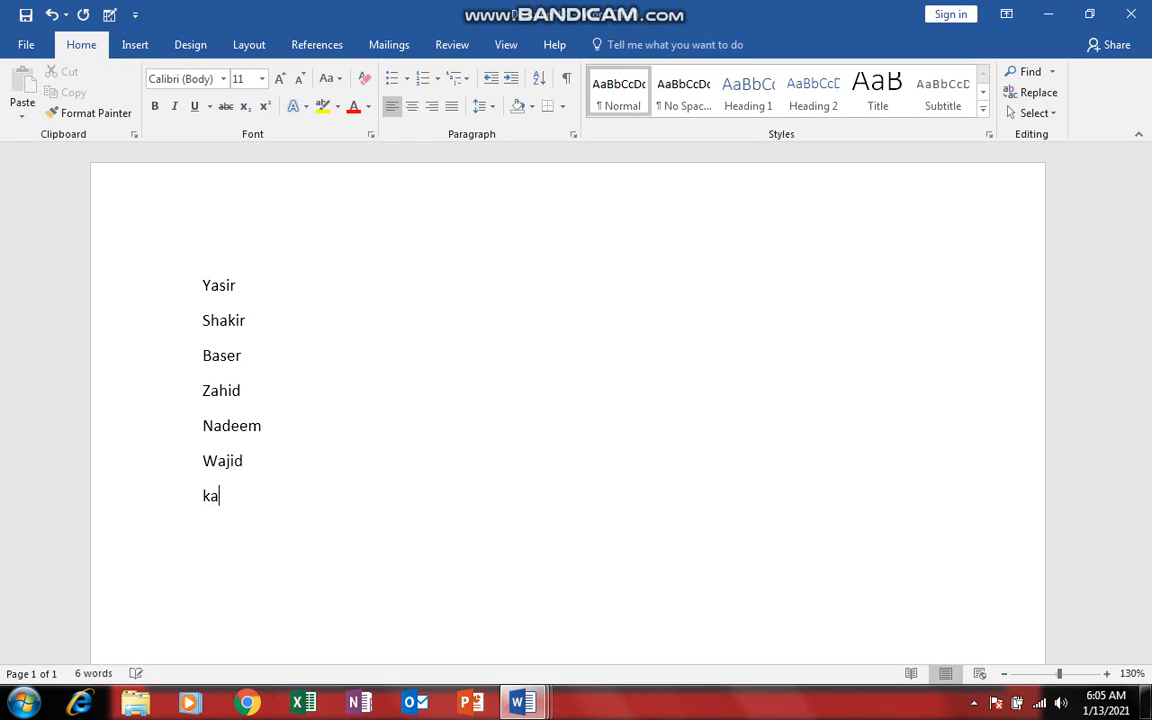
pyautogui.write('reem')
pyautogui.press('Return')
# - Complete the ten-name list with three final first names, repeating two names already used in the list
pyautogui.write('basee')
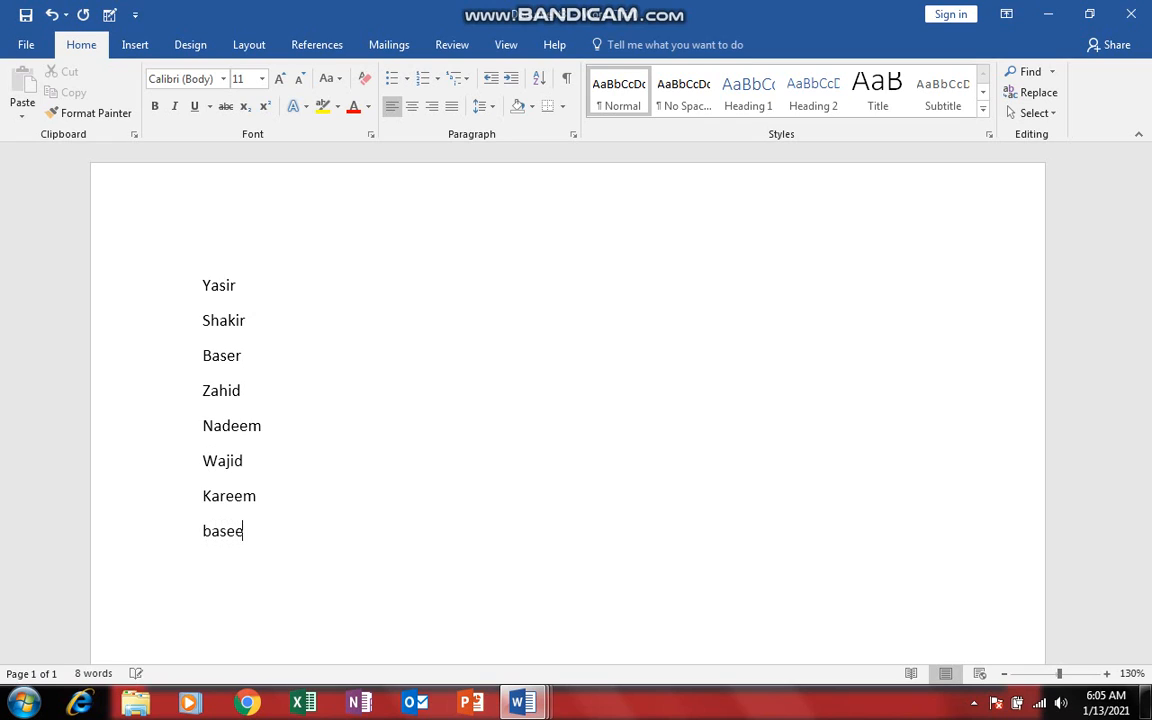
pyautogui.press('BackSpace')
pyautogui.write('r')
pyautogui.press('Return')
pyautogui.press('Return')
pyautogui.write('shakir')
pyautogui.press('Return')
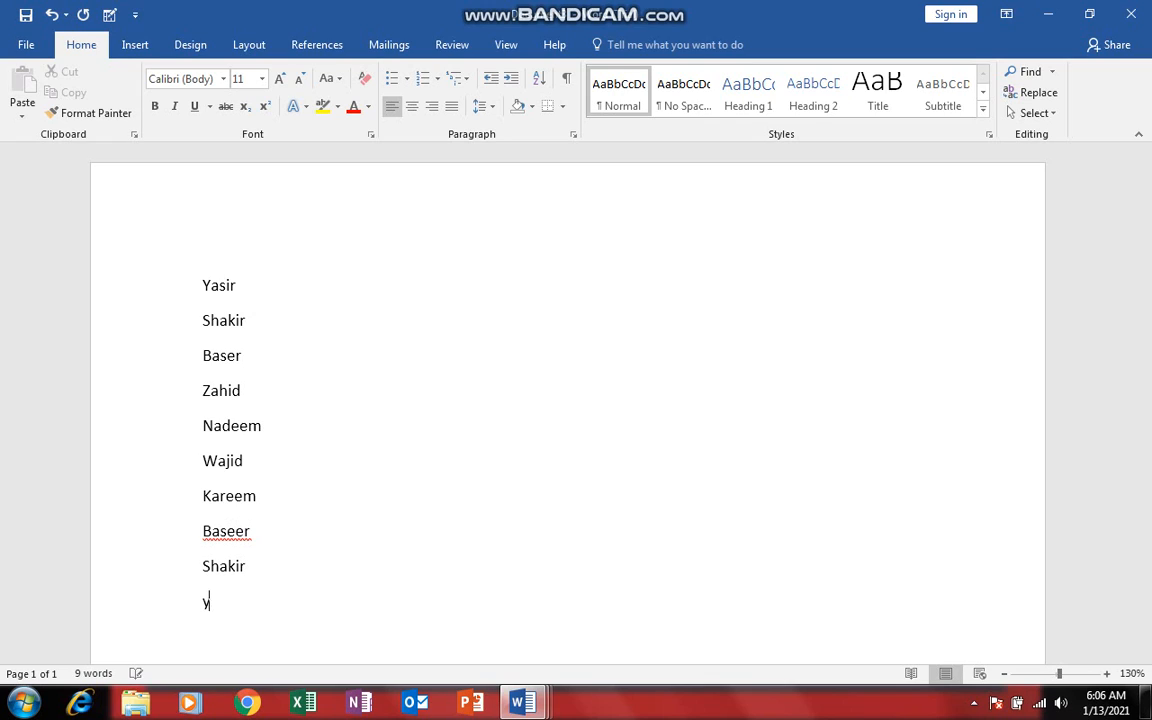
pyautogui.write('yasir')
pyautogui.press('Return')
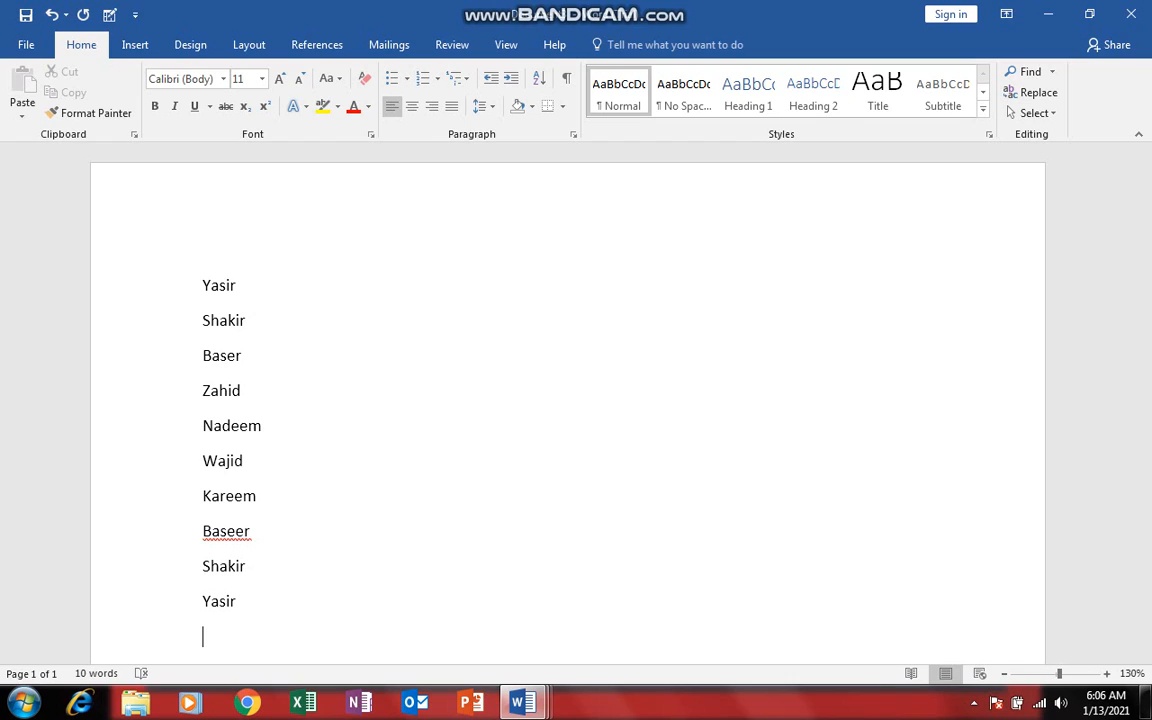
# - Sort all ten names by paragraphs as text in ascending order, with no header row
pyautogui.doubleClick(203, 285)
pyautogui.moveTo(232, 318); pyautogui.dragTo(308, 616)
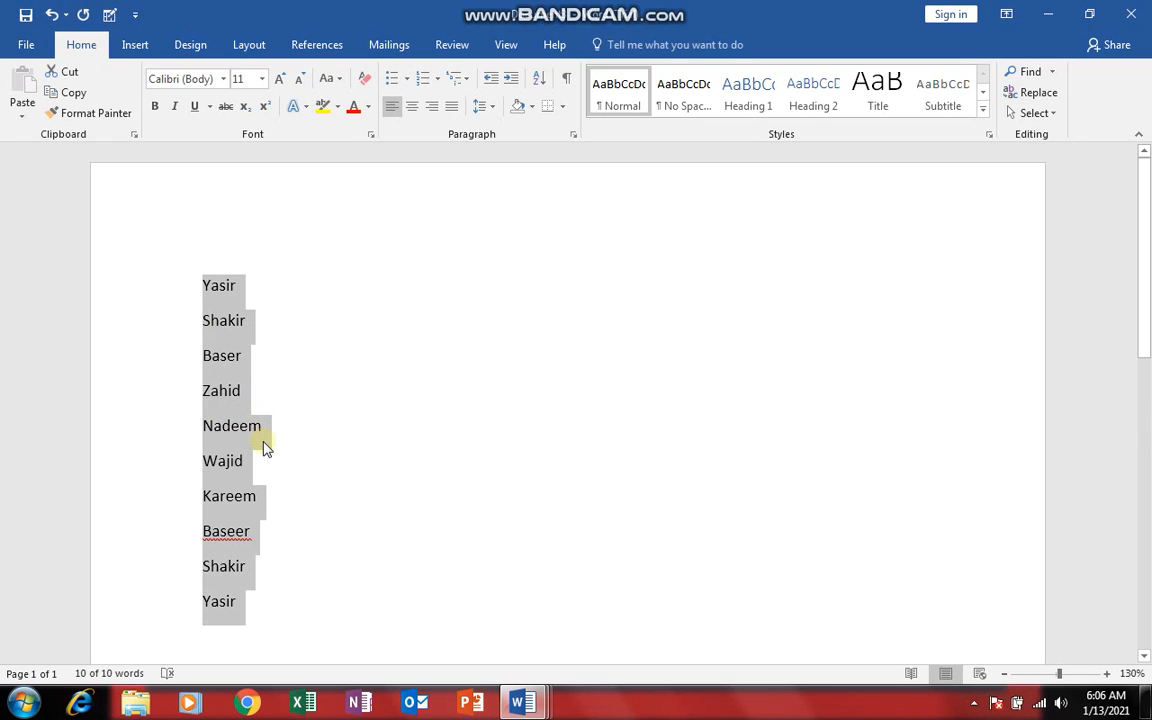
pyautogui.click(536, 84)
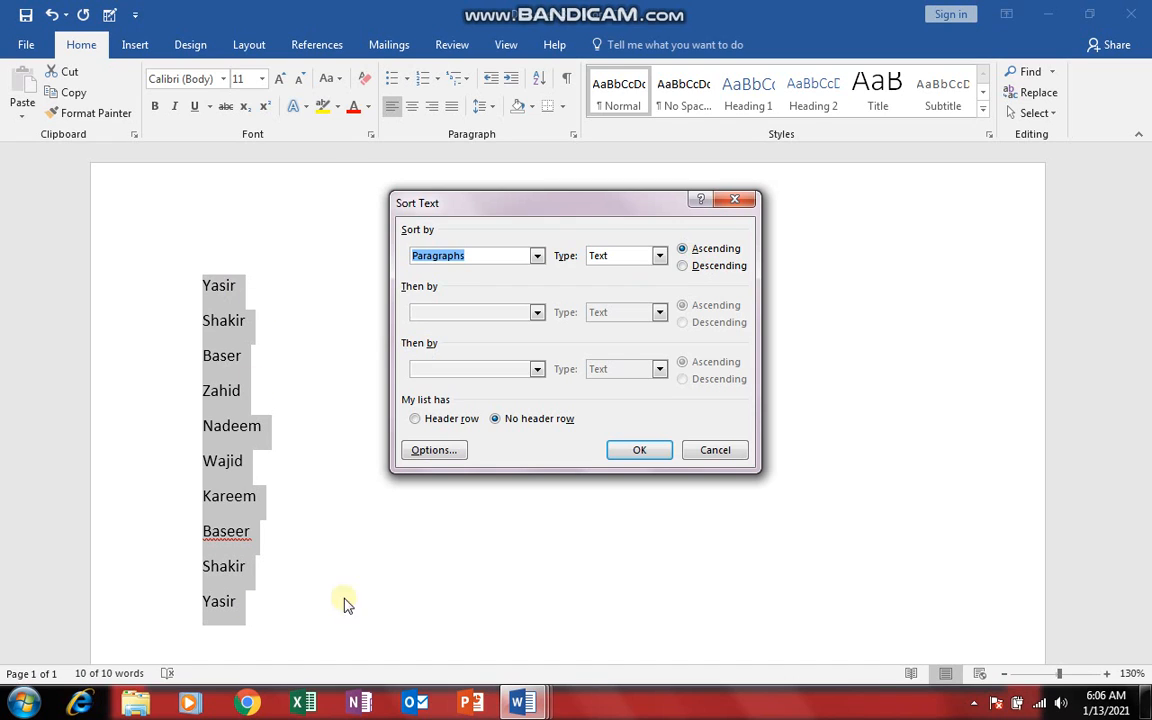
pyautogui.click(660, 450)
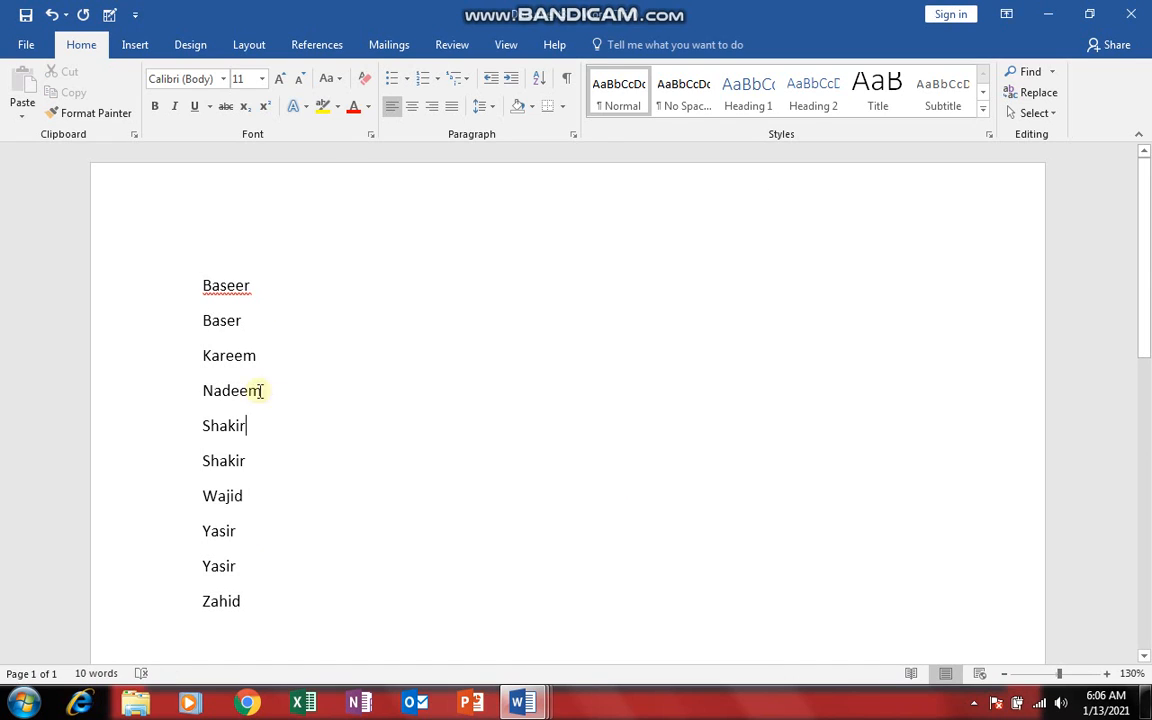